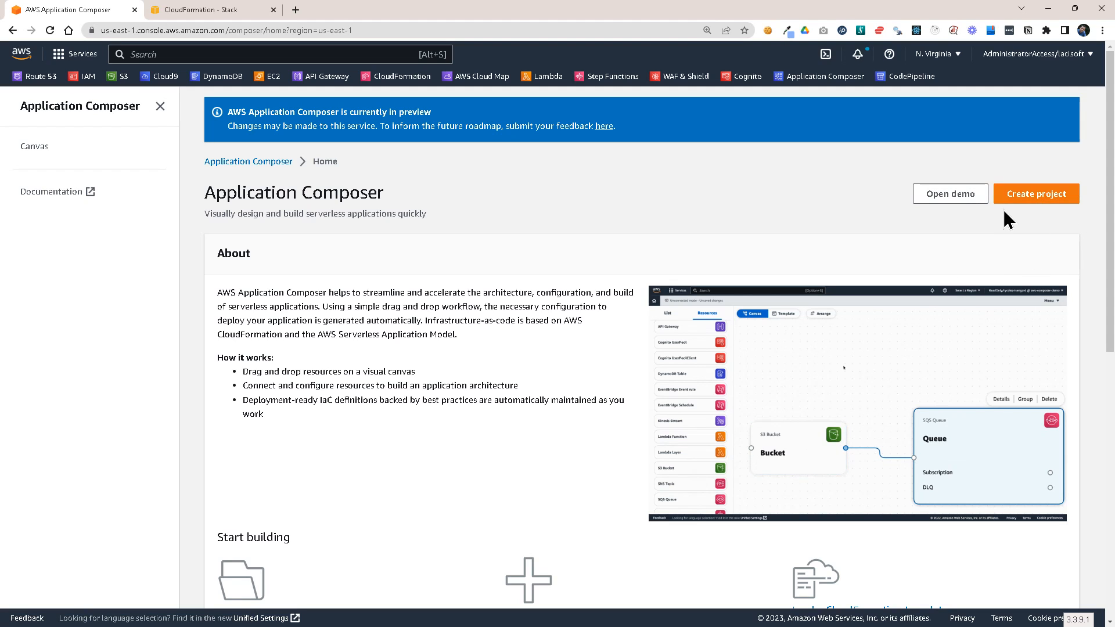
# - Start a new connected project and browse for its location to the application-composer folder under Library > SAM on drive D
pyautogui.click(1039, 196)
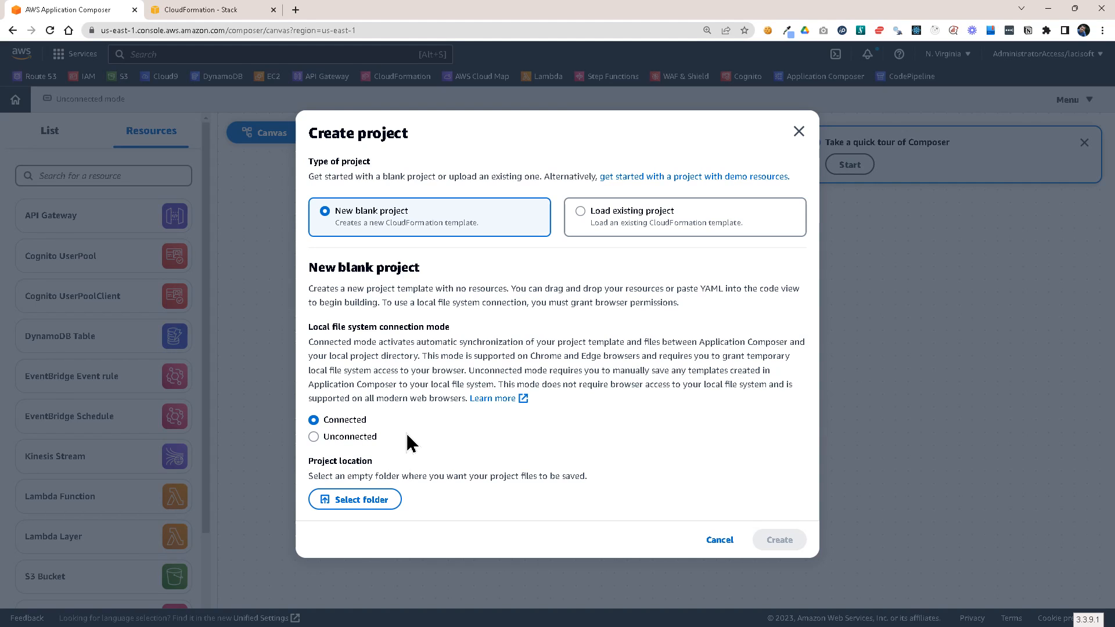
pyautogui.click(361, 501)
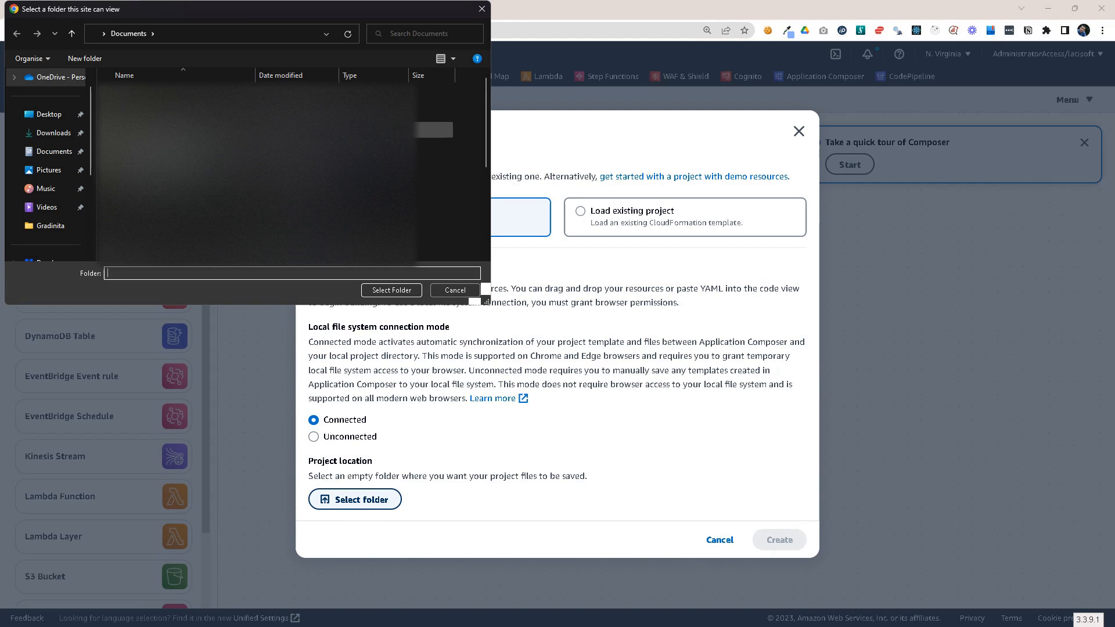
pyautogui.scroll(-3, 67, 203)
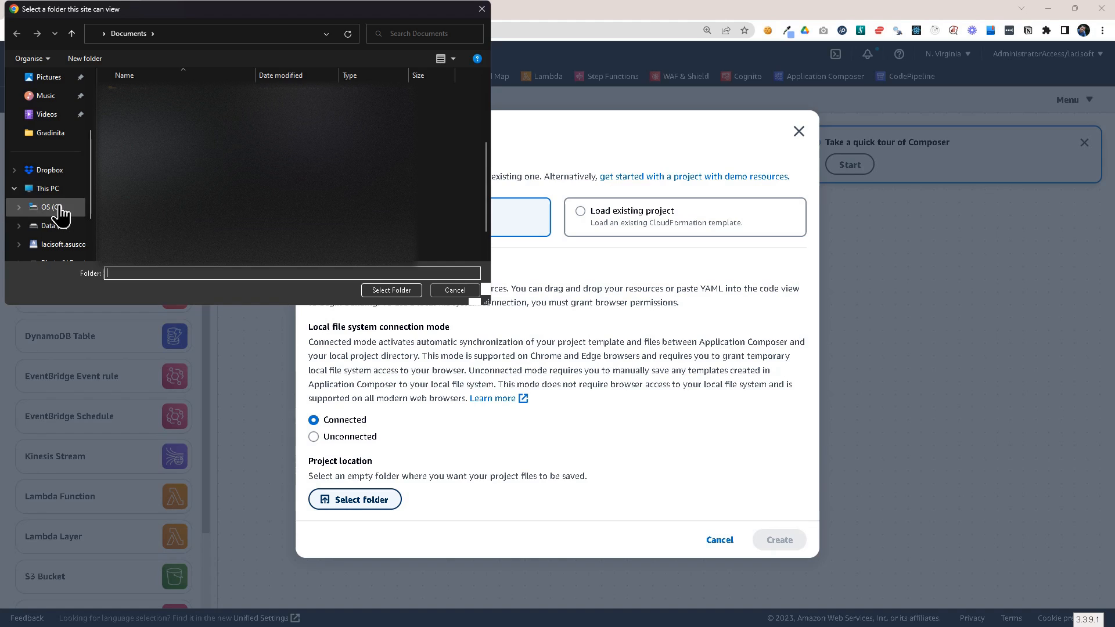
pyautogui.click(69, 224)
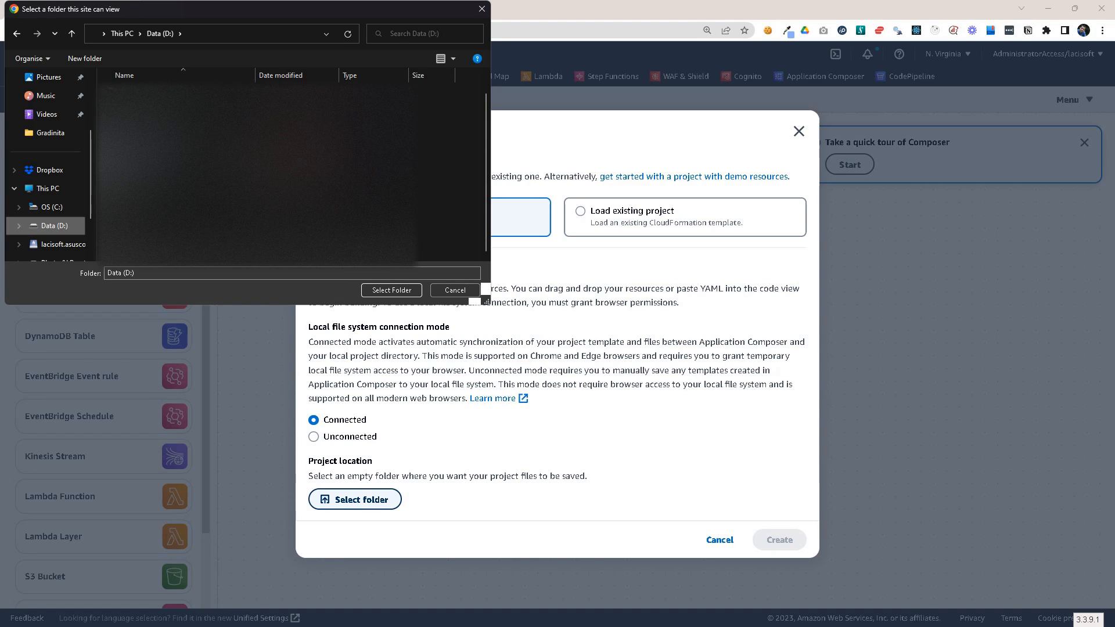
pyautogui.doubleClick(166, 147)
pyautogui.doubleClick(157, 133)
pyautogui.doubleClick(153, 112)
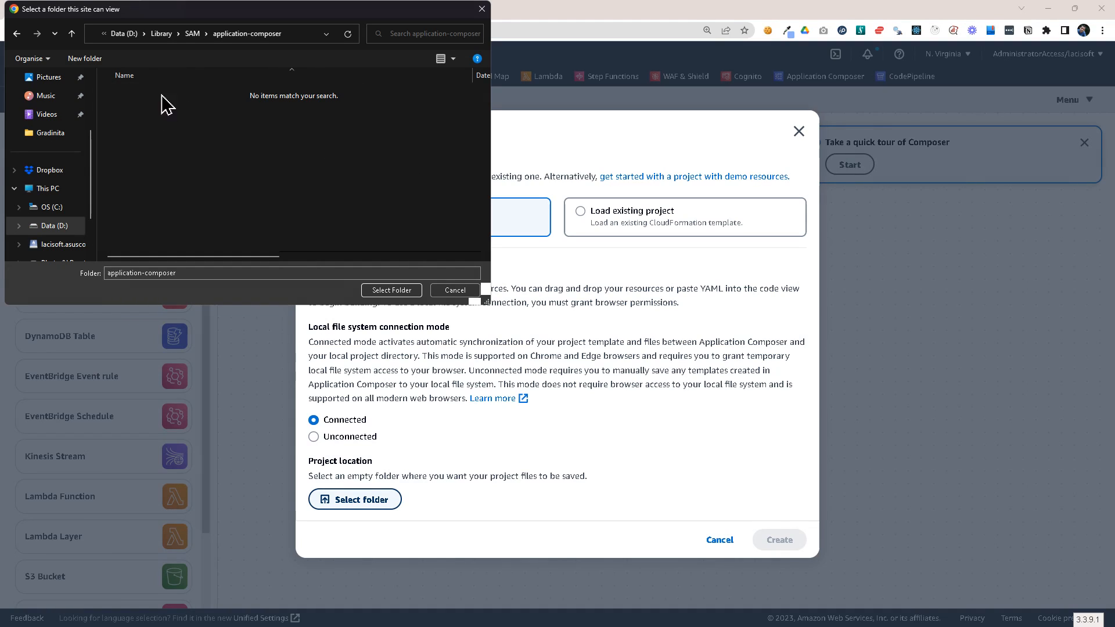
# - Create a folder named demo, choose it as the project location and allow the site to view its files
pyautogui.click(85, 58)
pyautogui.write('demo')
pyautogui.press('Return')
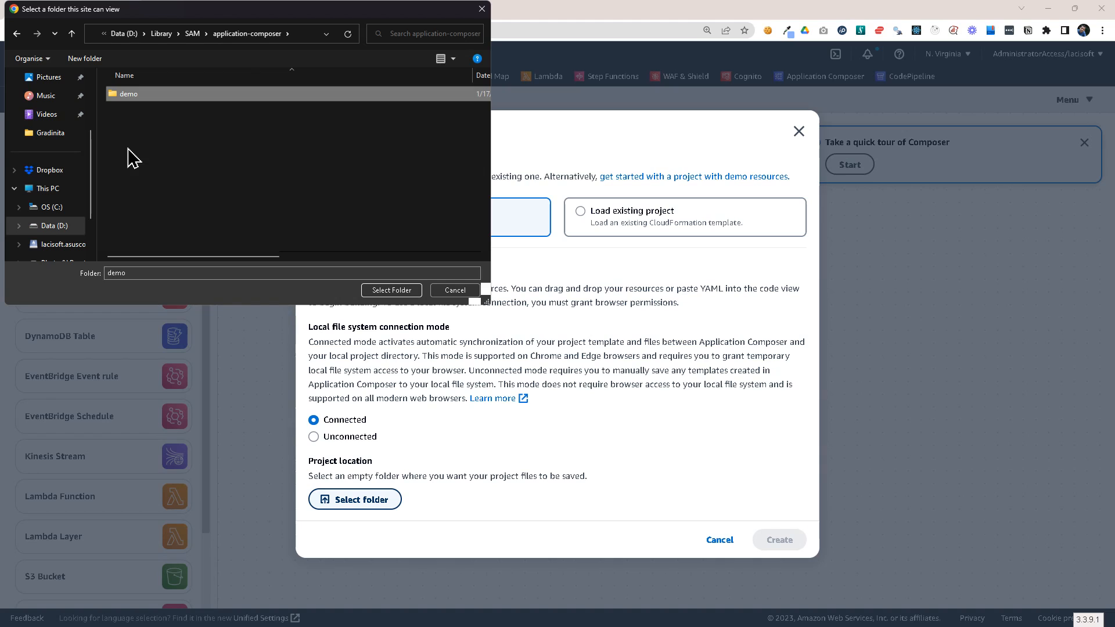
pyautogui.click(384, 290)
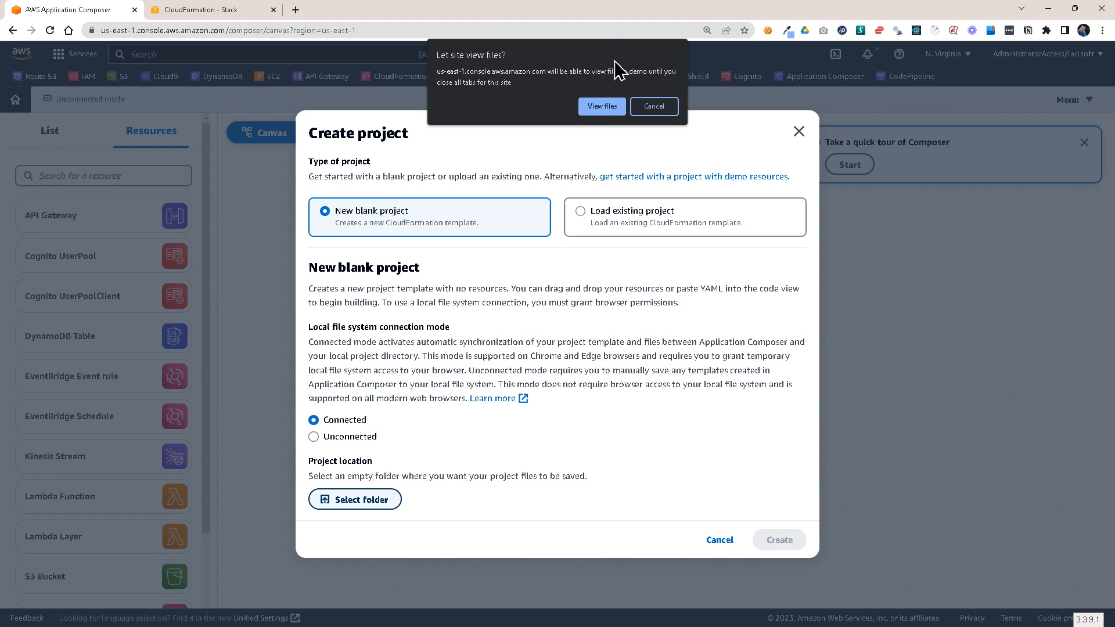
pyautogui.click(598, 108)
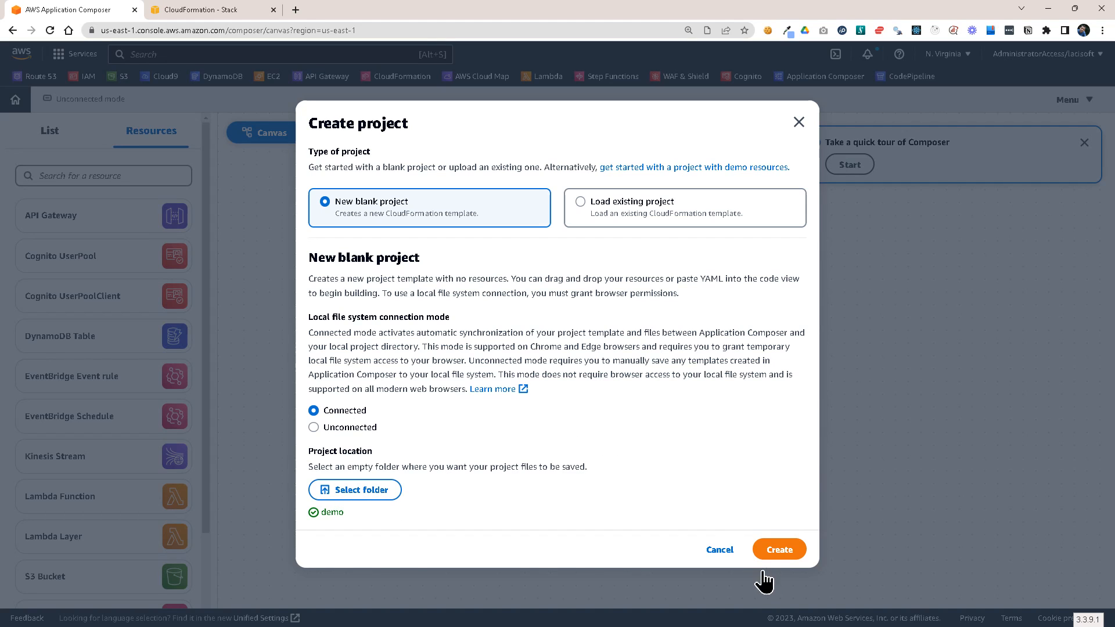
# - Create the blank project with permission to save changes to demo, and dismiss the quick tour offer
pyautogui.click(784, 556)
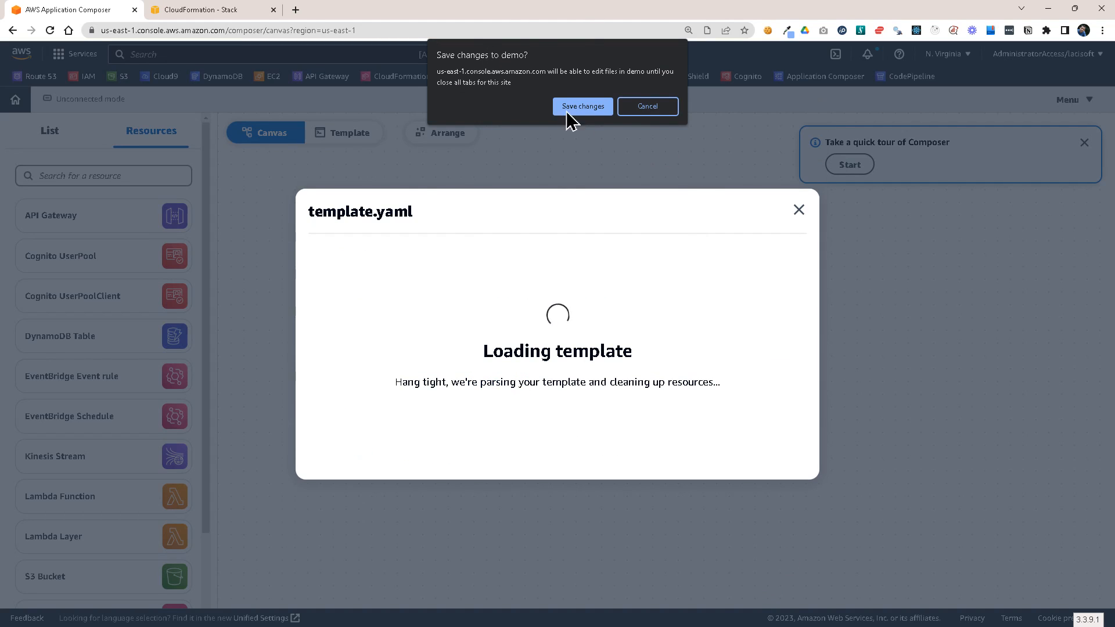
pyautogui.click(586, 108)
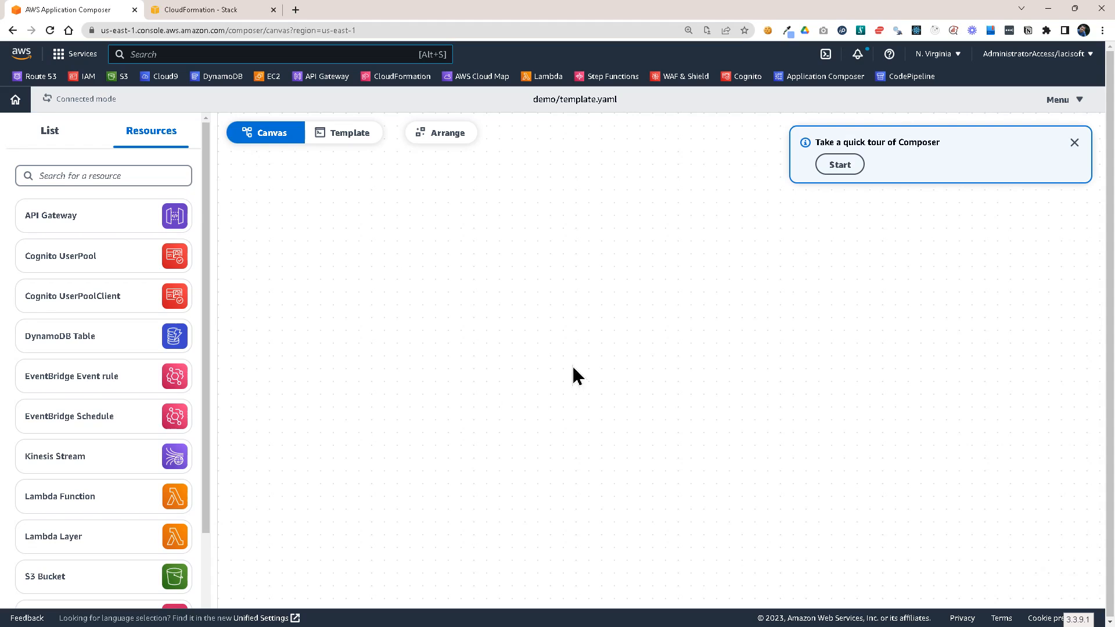
pyautogui.click(1075, 143)
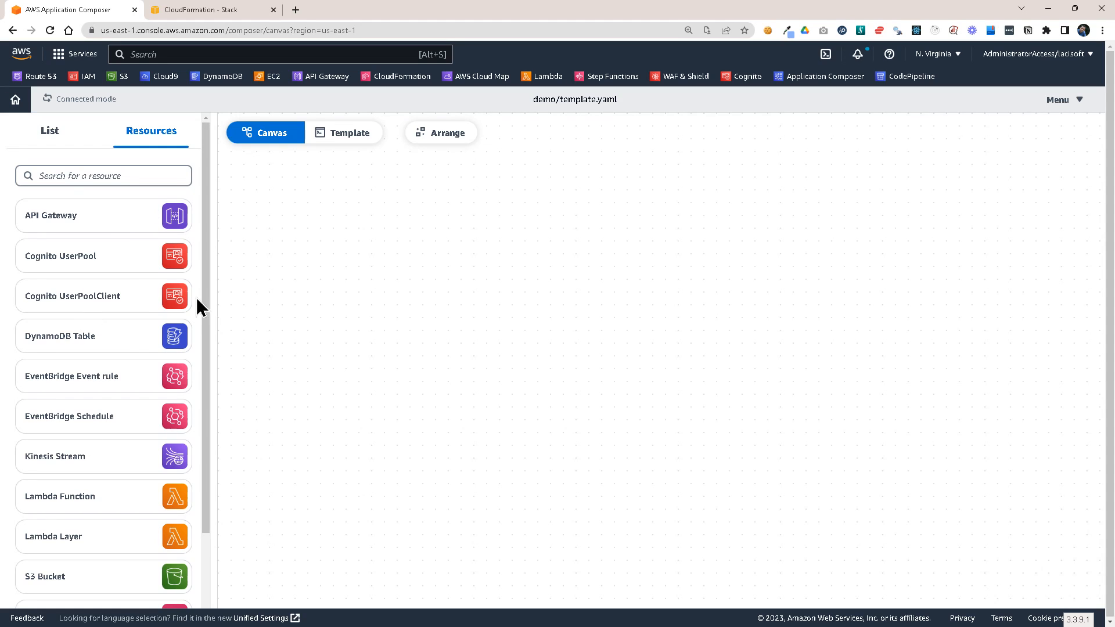
# - Add an API Gateway resource to the empty canvas
pyautogui.scroll(-2, 96, 493)
pyautogui.scroll(2, 107, 473)
pyautogui.moveTo(80, 216); pyautogui.dragTo(341, 378)
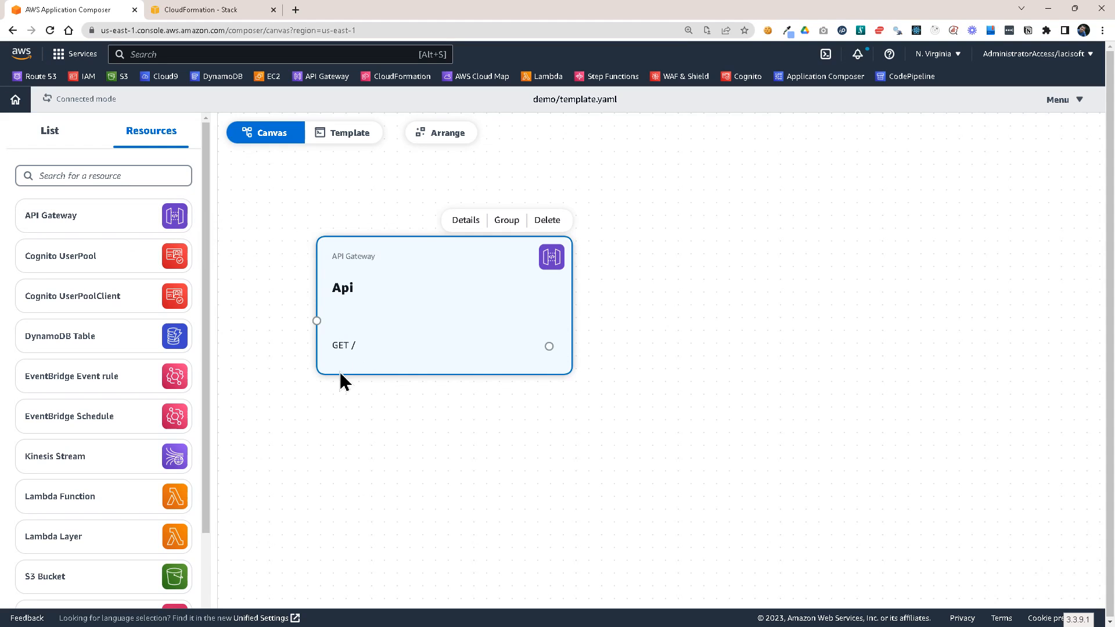
# - Set the path of the API Gateway's GET route to /products and save the resource properties
pyautogui.doubleClick(451, 276)
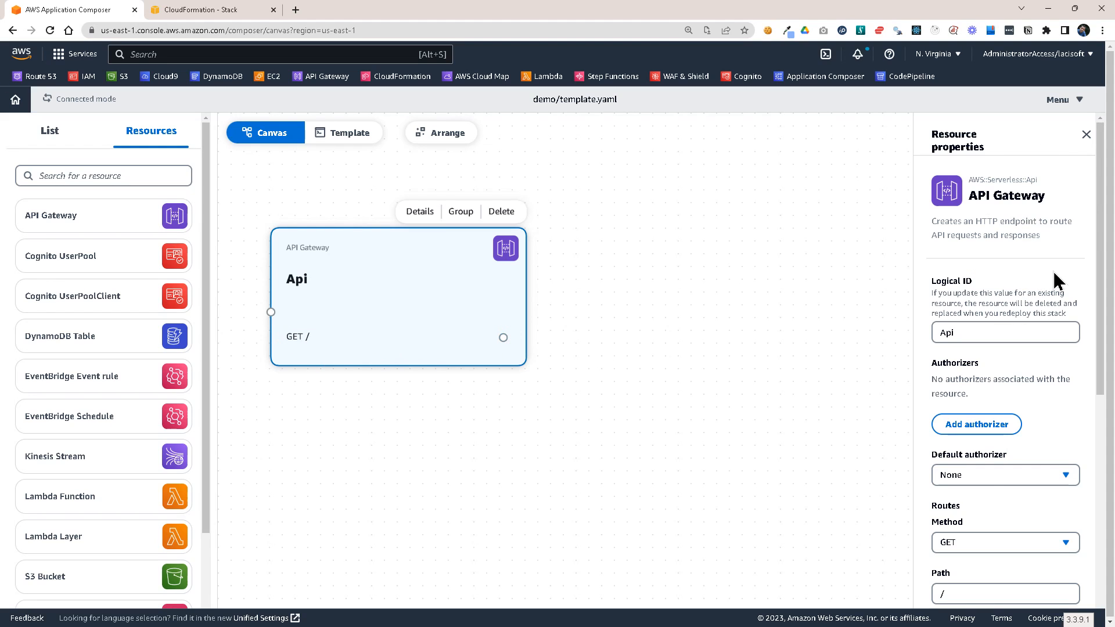
pyautogui.scroll(-10, 1054, 279)
pyautogui.scroll(10, 1040, 360)
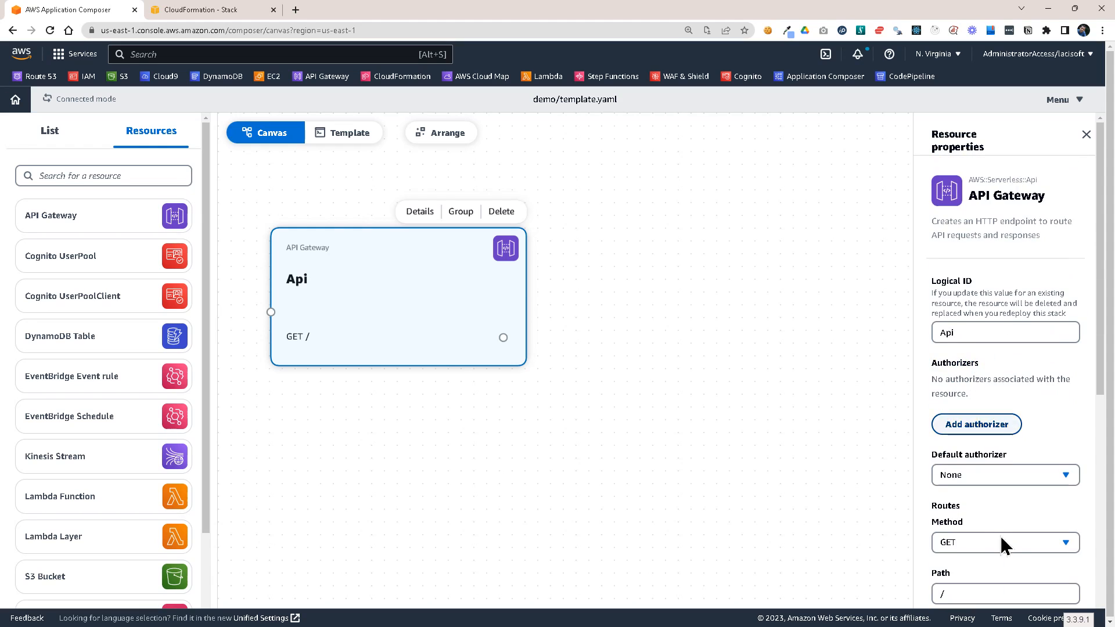
pyautogui.scroll(-5, 1014, 529)
pyautogui.scroll(3, 1018, 512)
pyautogui.scroll(3, 952, 465)
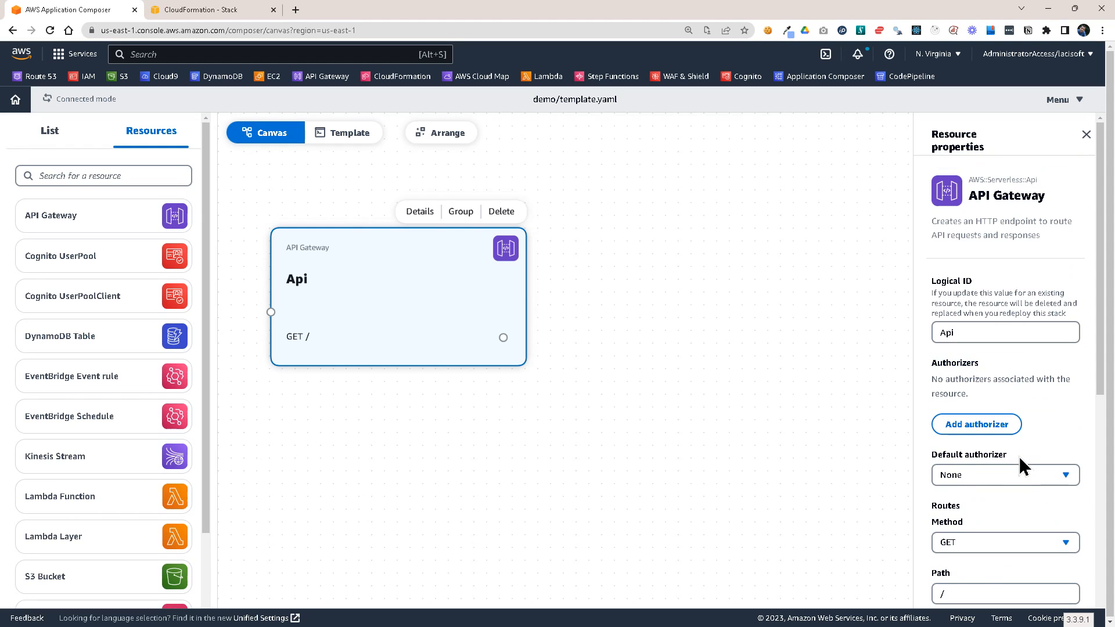
pyautogui.scroll(-3, 1008, 459)
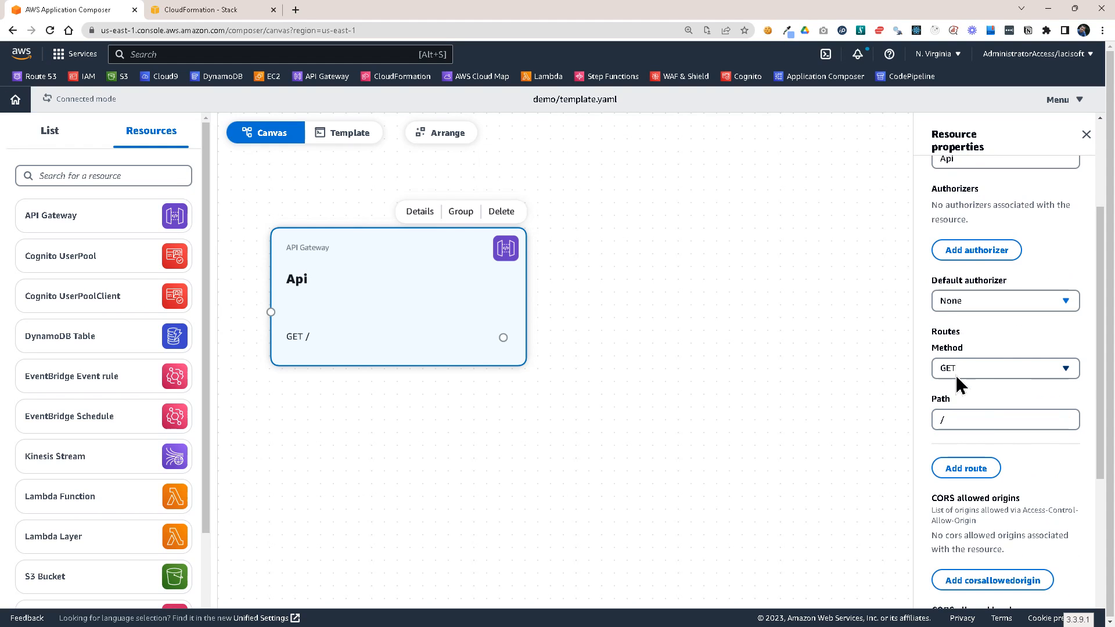
pyautogui.click(985, 425)
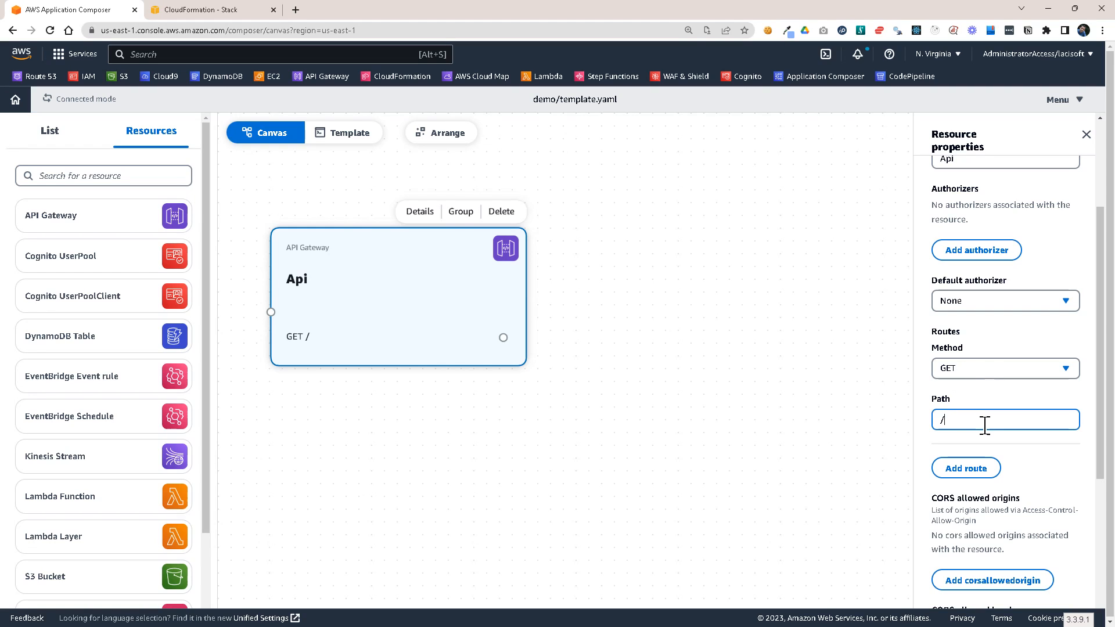
pyautogui.write('products')
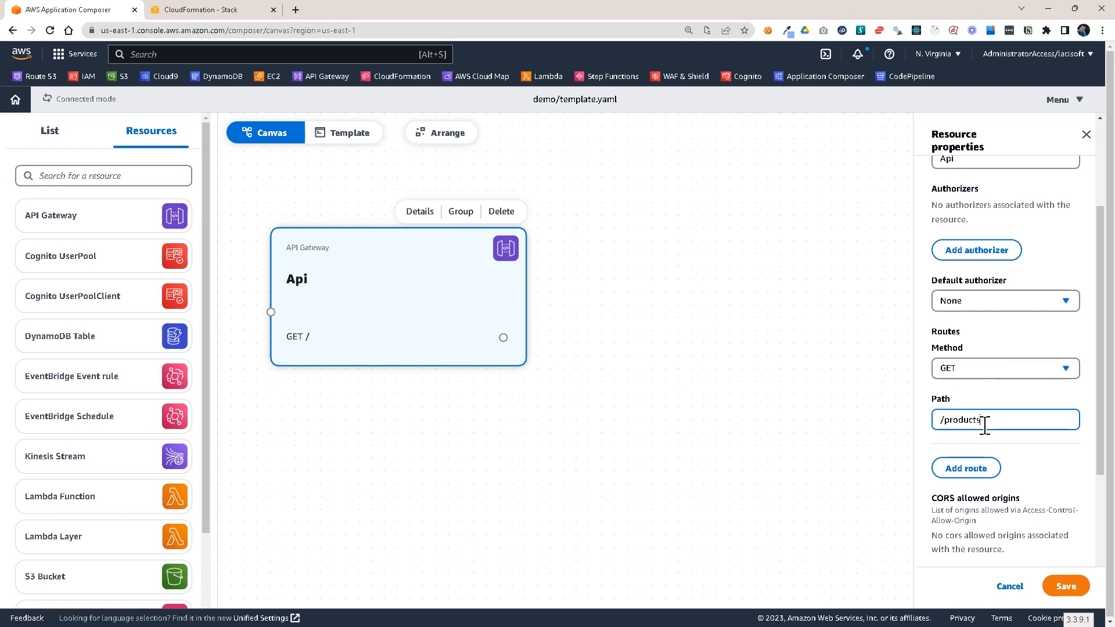
pyautogui.click(1069, 587)
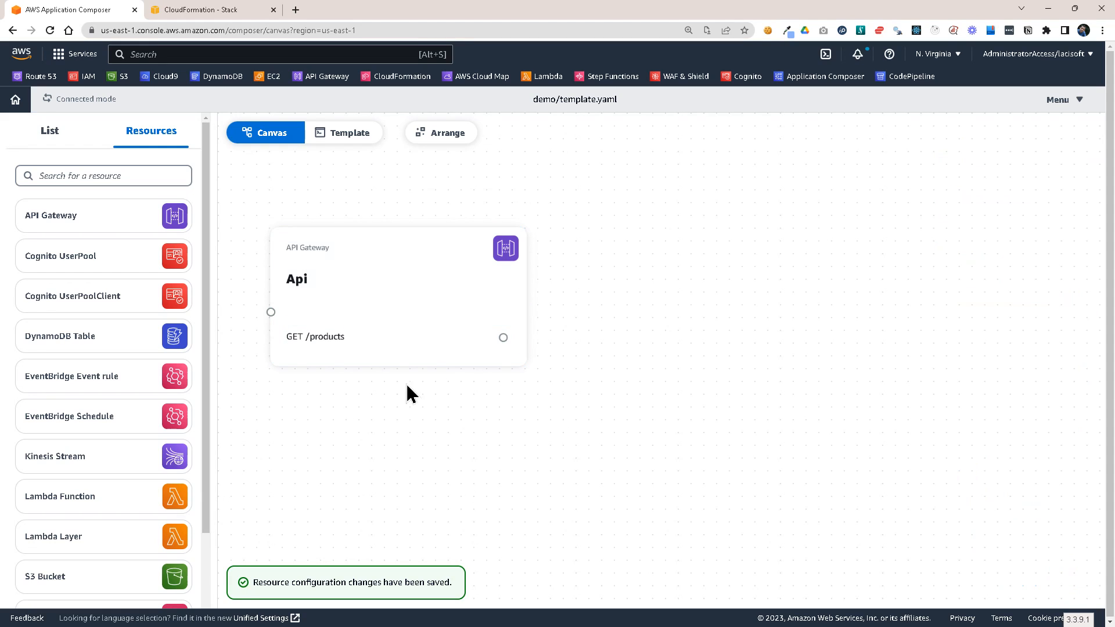
# - Add a Lambda Function beside the API Gateway and set its logical ID to ListProducts
pyautogui.moveTo(43, 498); pyautogui.dragTo(639, 270)
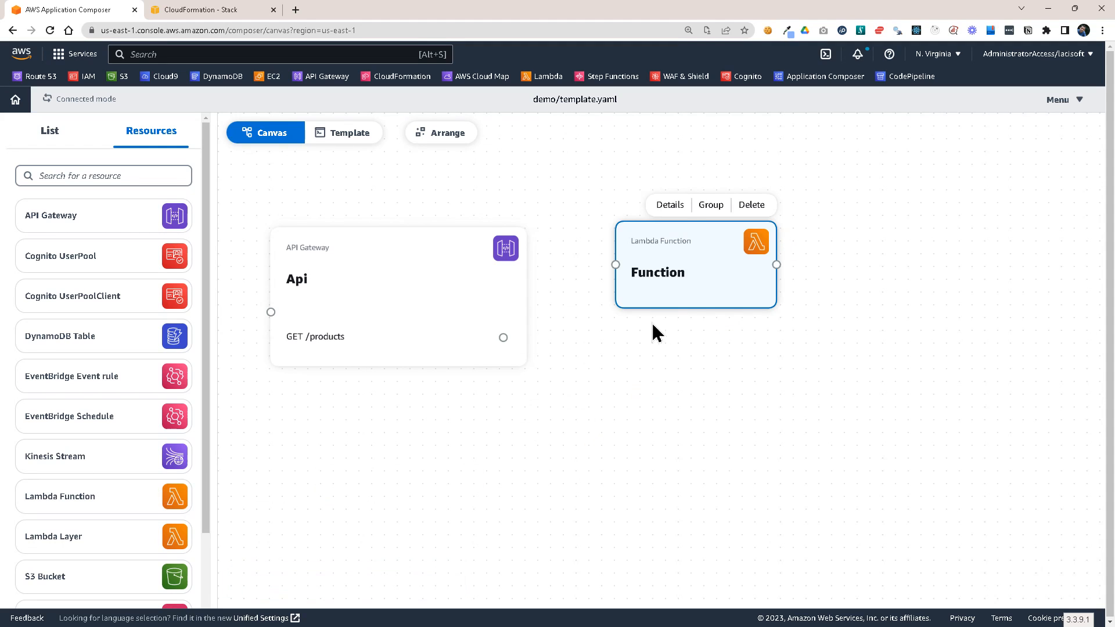
pyautogui.click(672, 206)
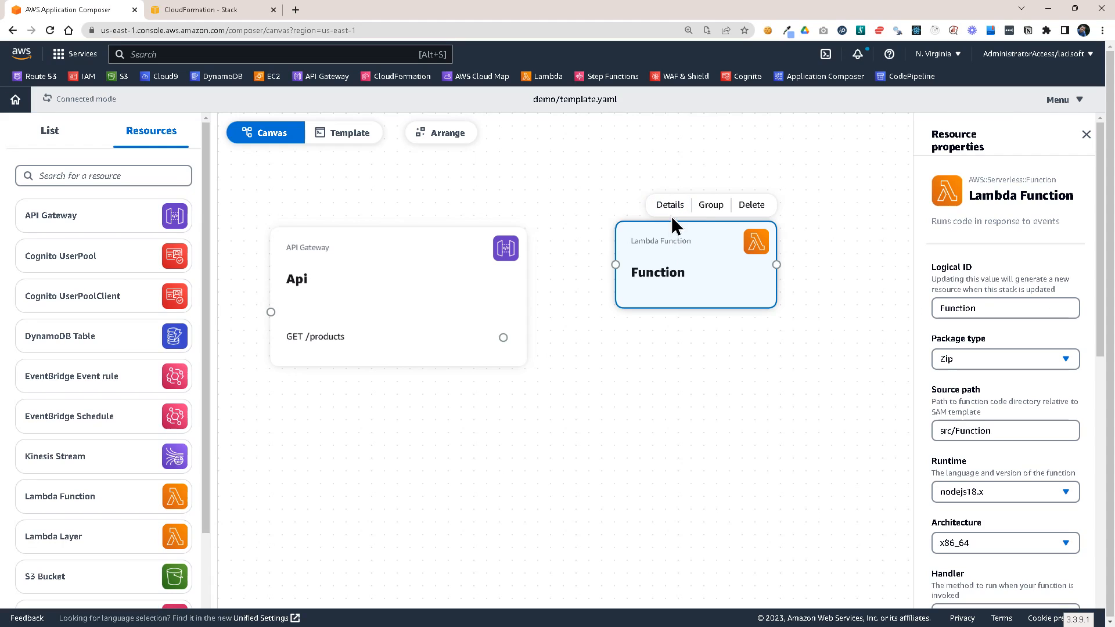
pyautogui.doubleClick(944, 308)
pyautogui.hotkey('alt', 'Tab')
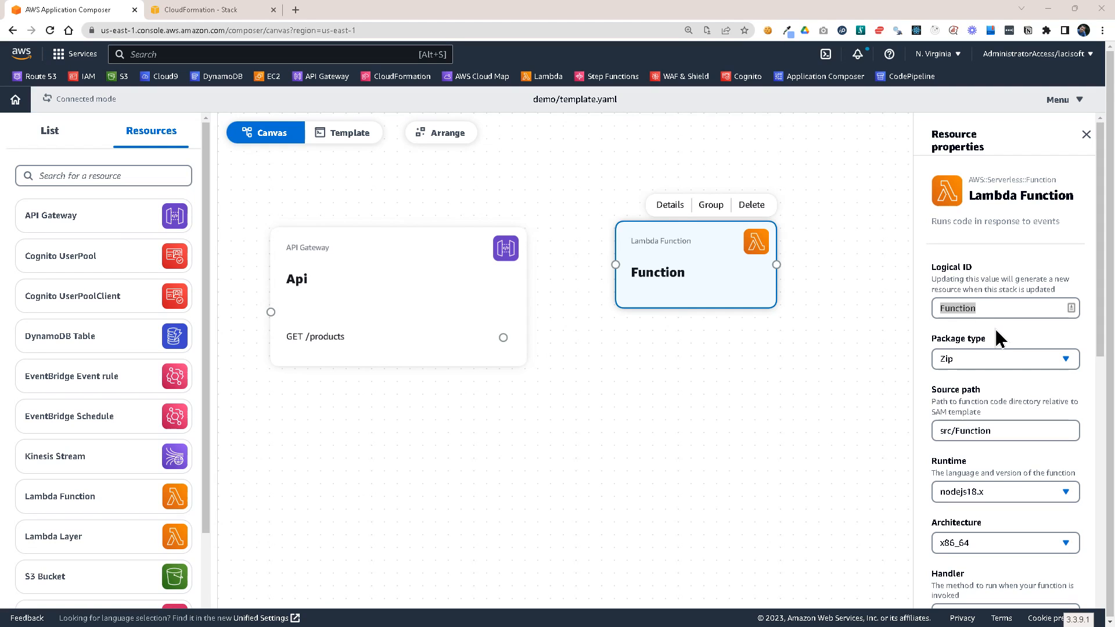
pyautogui.doubleClick(963, 308)
pyautogui.write('Li')
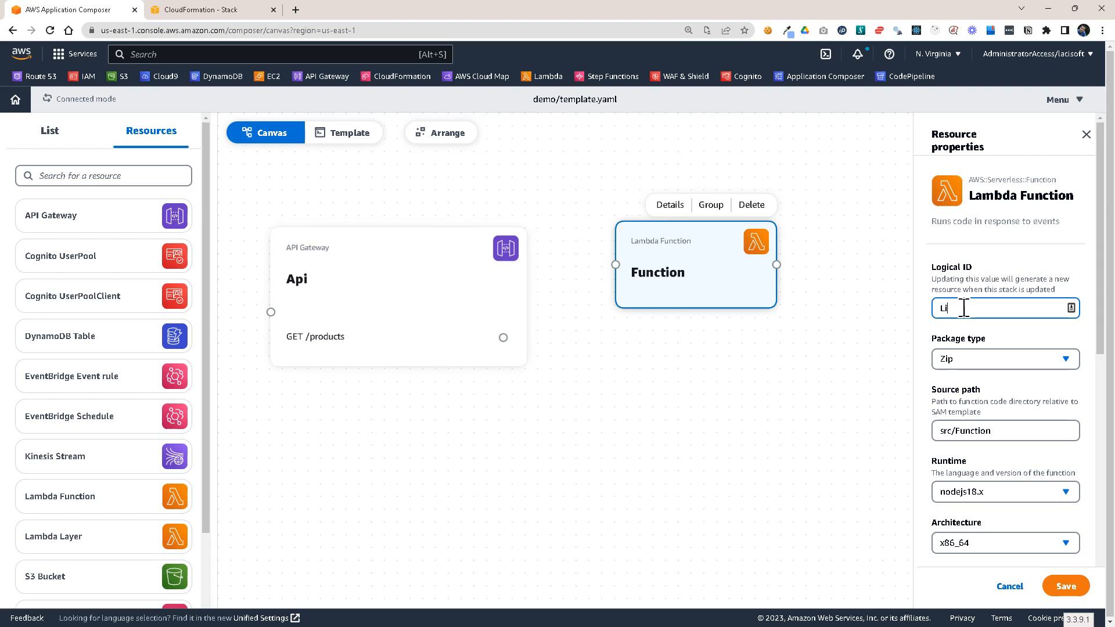
pyautogui.write('stProducts')
pyautogui.click(989, 357)
pyautogui.click(994, 343)
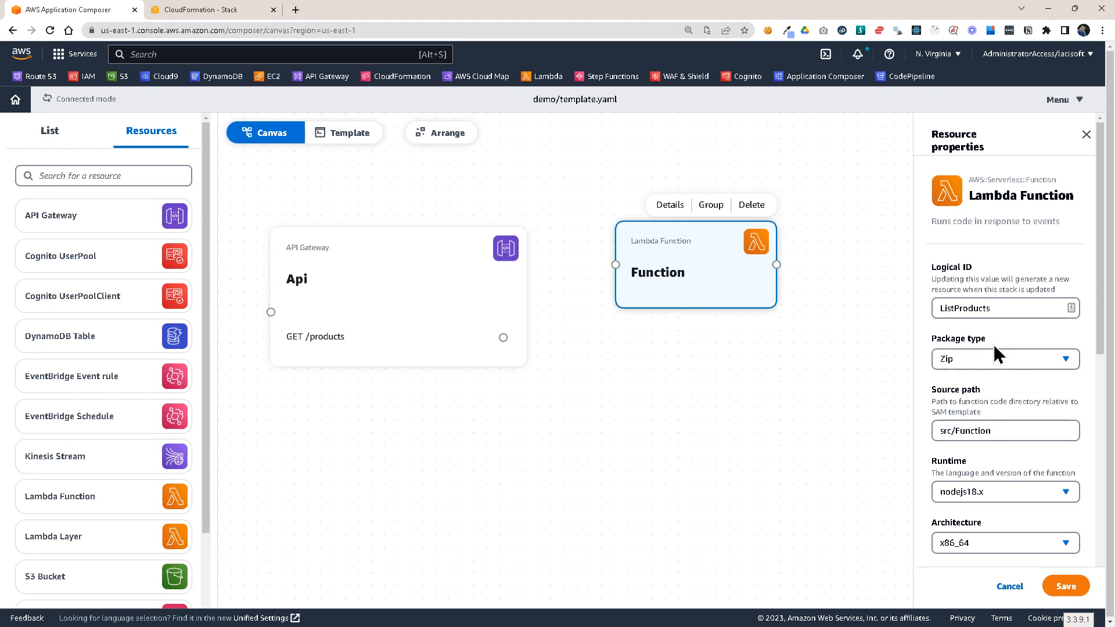
# - Set the Lambda function's source path to src/ListProducts and its runtime to nodejs16.x
pyautogui.moveTo(956, 431); pyautogui.dragTo(1017, 431)
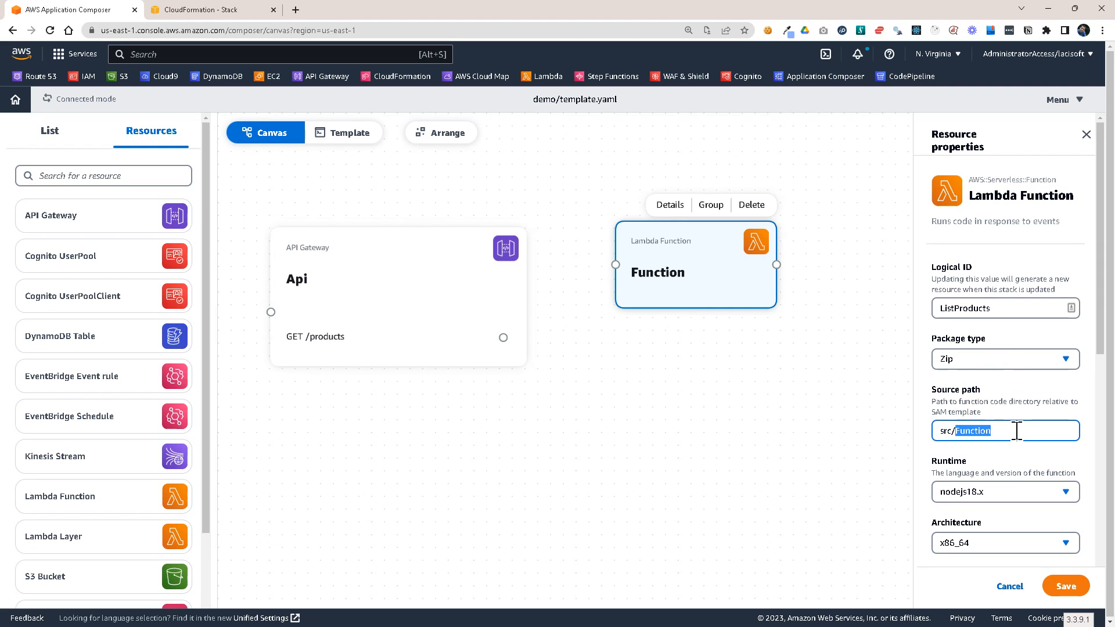
pyautogui.write('ListProducts')
pyautogui.scroll(-2, 995, 456)
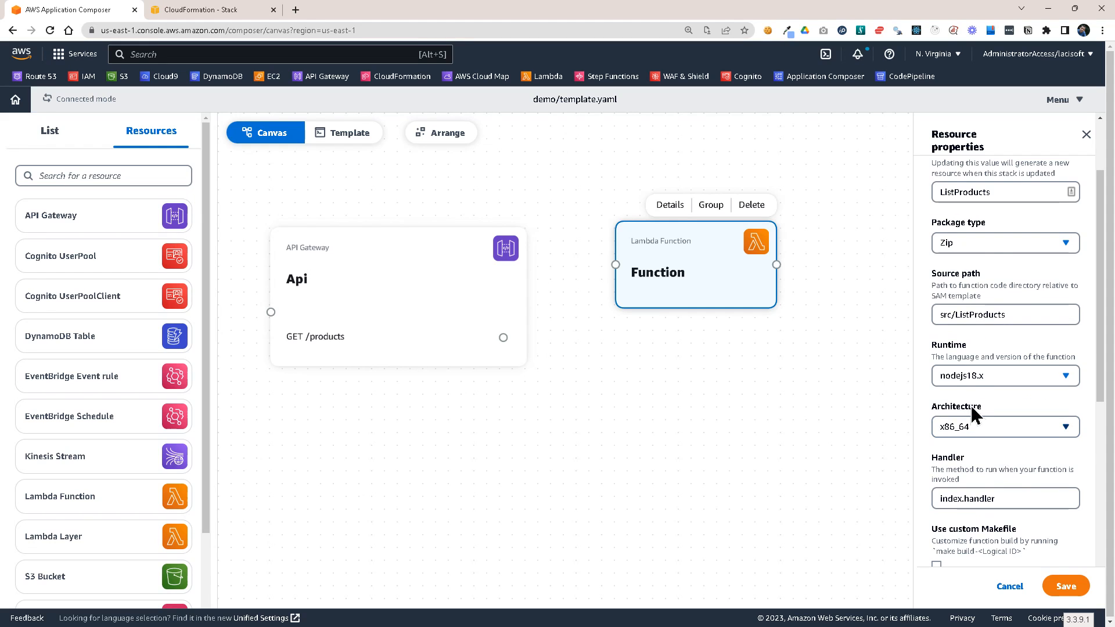
pyautogui.click(975, 377)
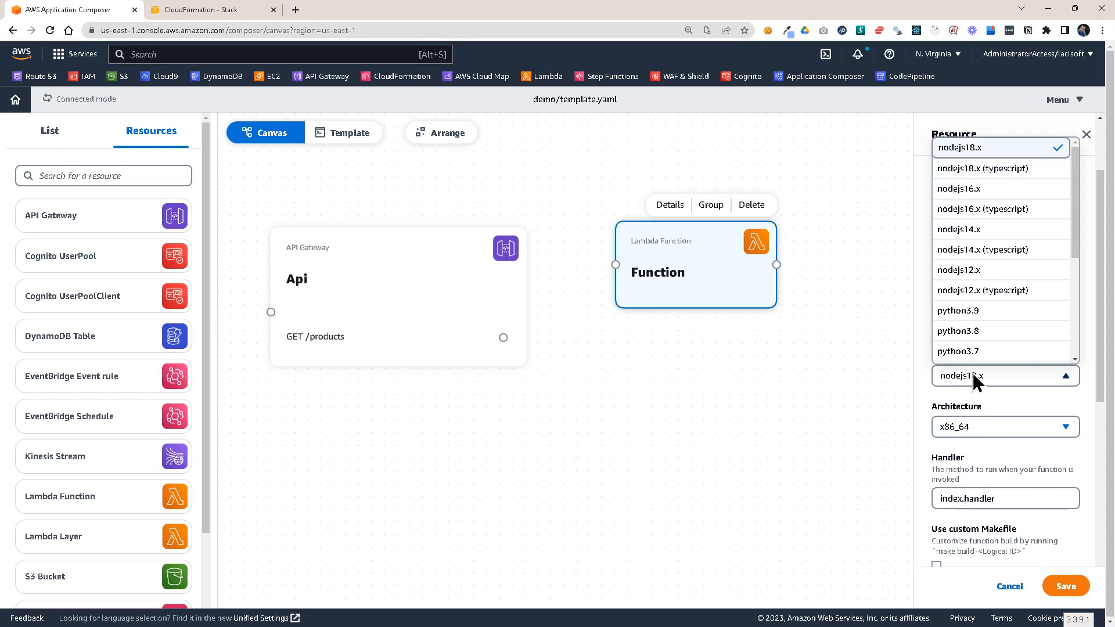
pyautogui.click(989, 188)
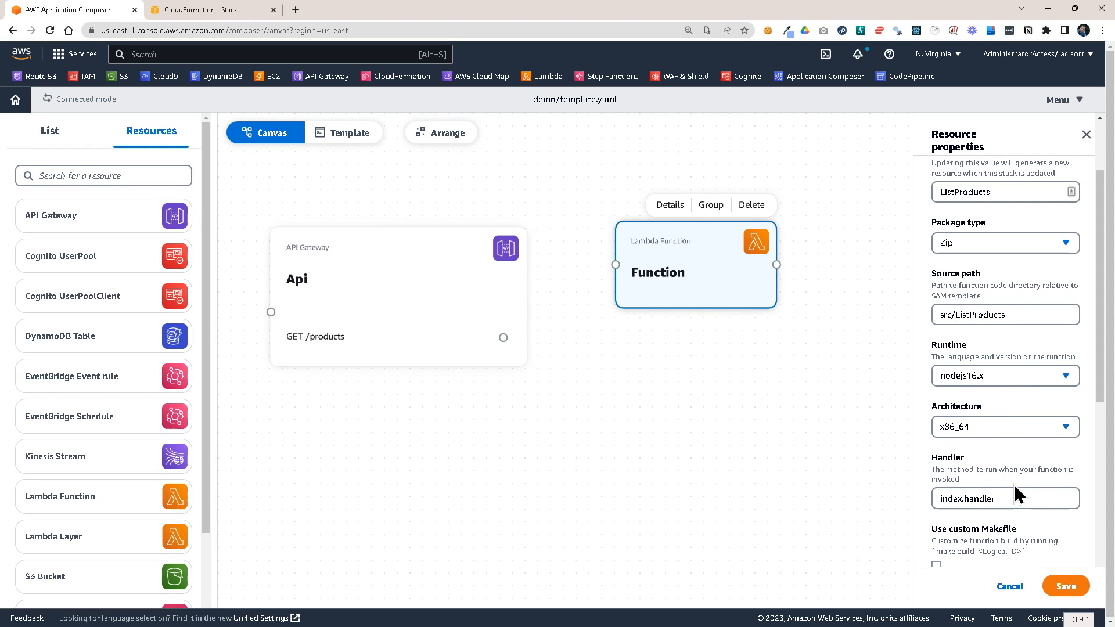
# - Set the Lambda function's memory to 128 MB and save its configuration
pyautogui.scroll(-6, 1013, 483)
pyautogui.moveTo(924, 374); pyautogui.dragTo(947, 399)
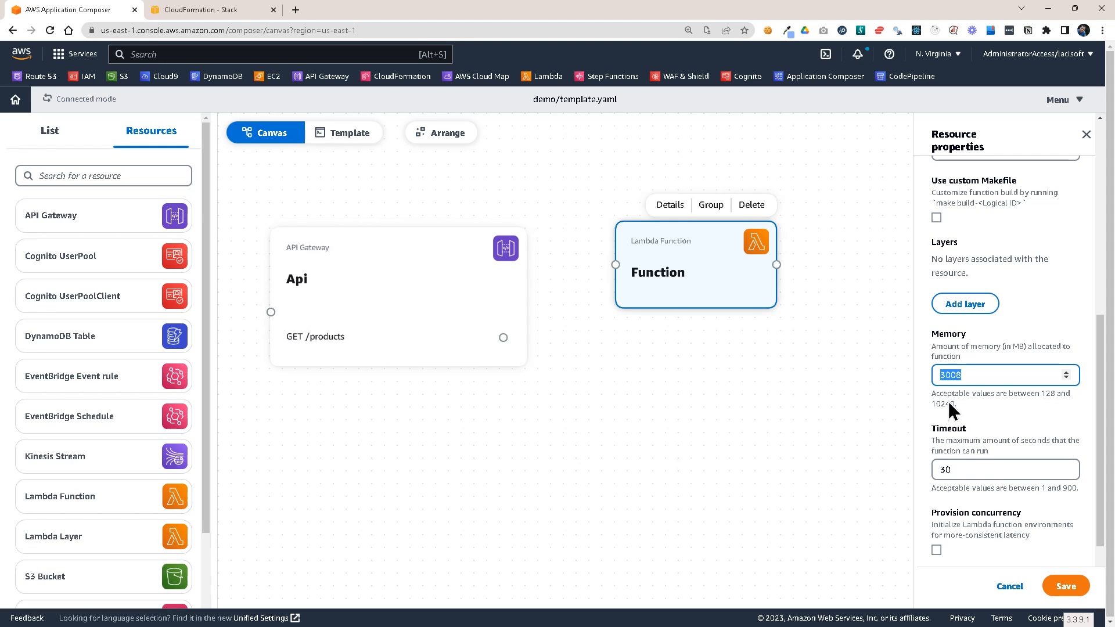
pyautogui.write('128')
pyautogui.press('Tab')
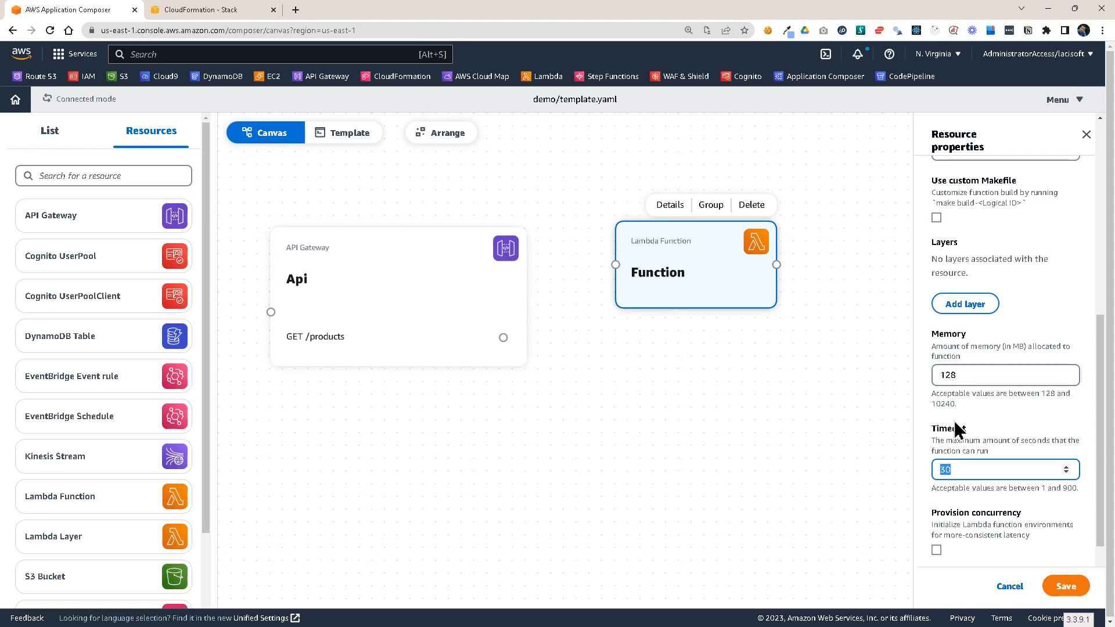
pyautogui.click(1066, 587)
# - Connect the API's GET /products route to the input of the ListProducts function and adjust the function card's placement
pyautogui.moveTo(674, 261)
pyautogui.mouseDown()
pyautogui.moveTo(660, 292)
pyautogui.moveTo(671, 258)
pyautogui.moveTo(659, 269)
pyautogui.mouseUp()
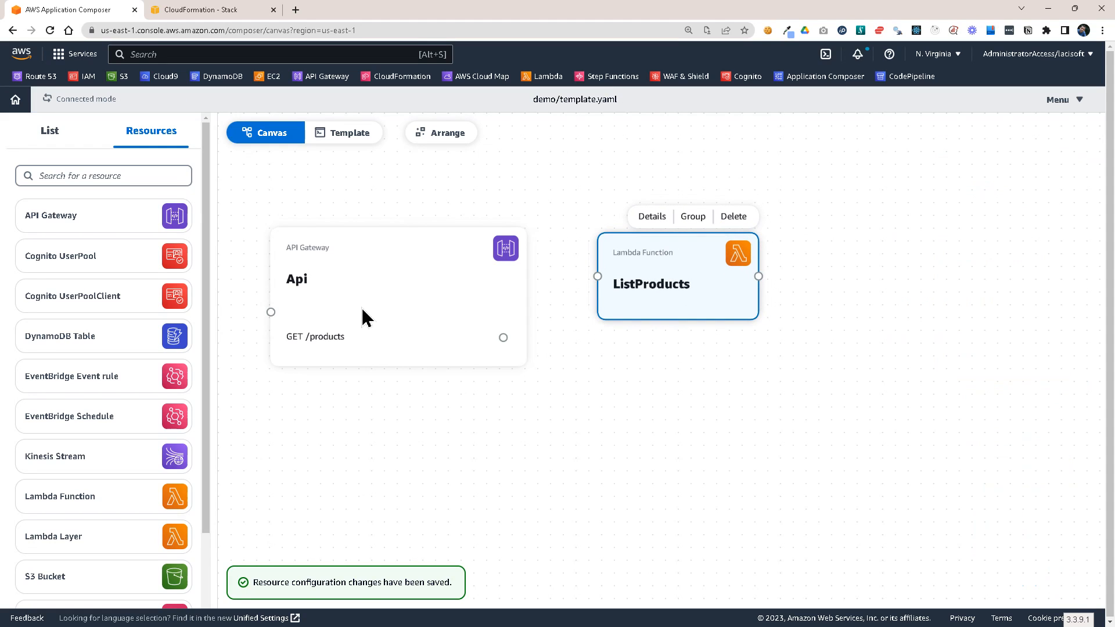
pyautogui.doubleClick(673, 269)
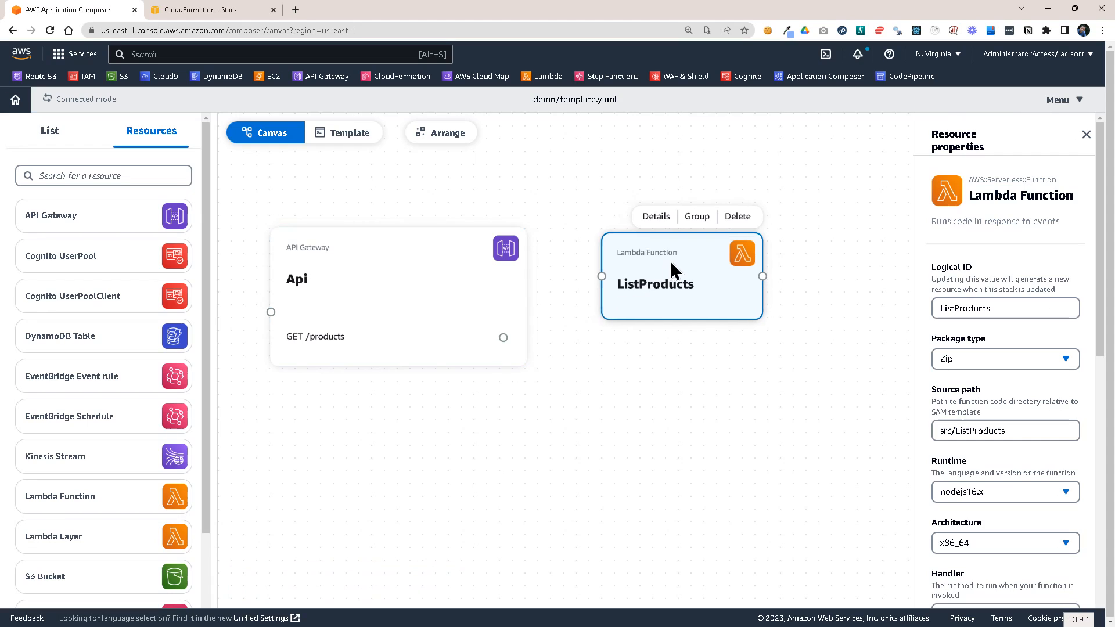
pyautogui.moveTo(503, 338); pyautogui.dragTo(612, 274)
pyautogui.moveTo(685, 260)
pyautogui.mouseDown()
pyautogui.moveTo(650, 248)
pyautogui.moveTo(672, 256)
pyautogui.mouseUp()
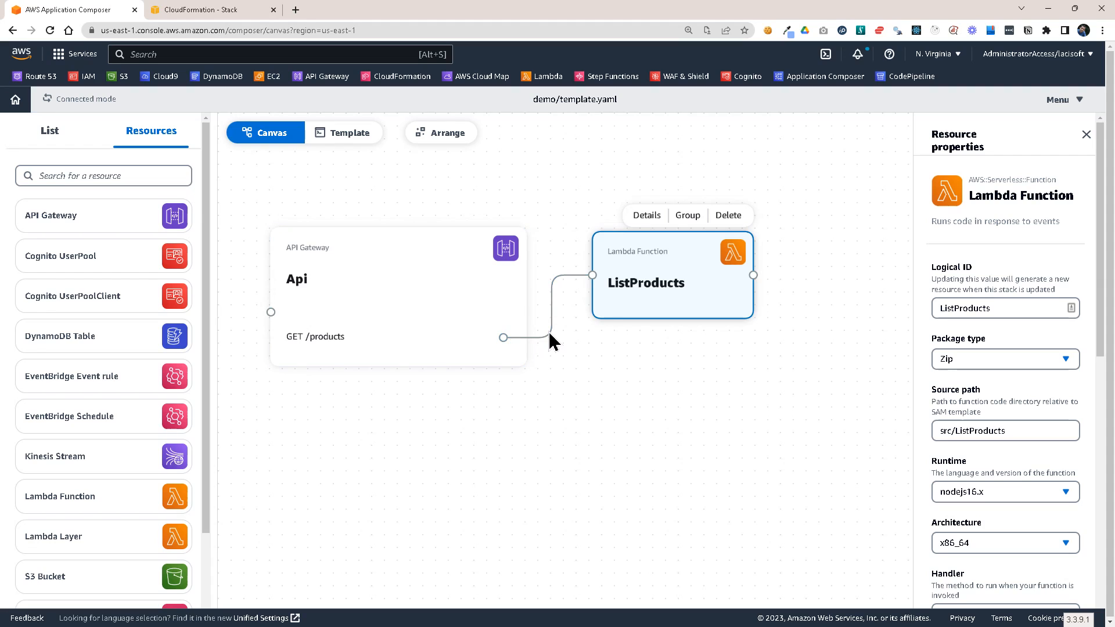
pyautogui.click(552, 298)
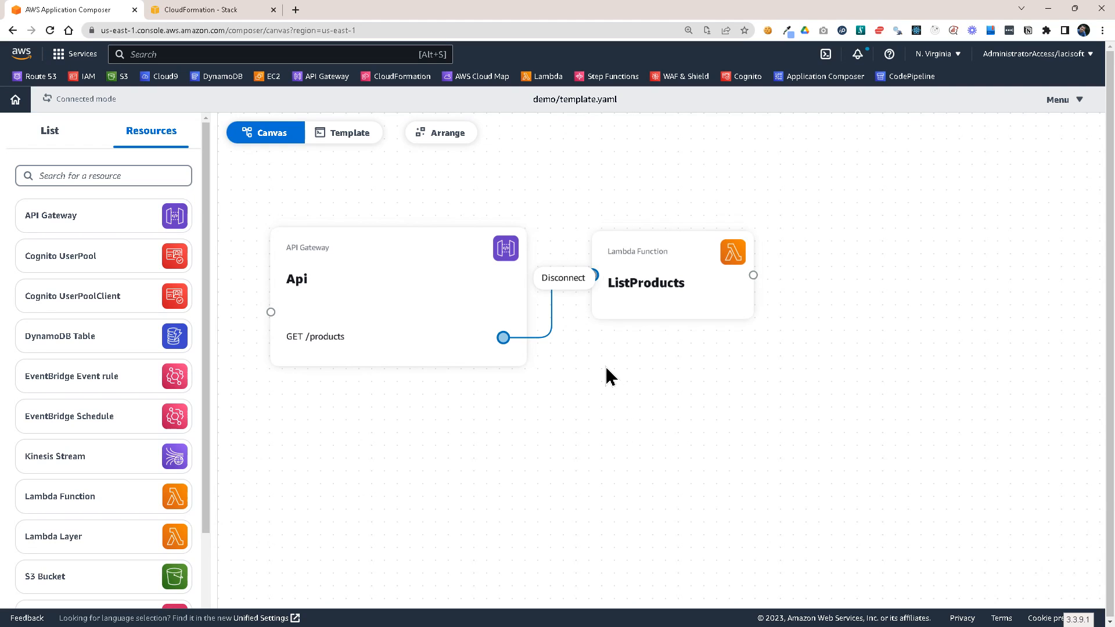
pyautogui.click(657, 285)
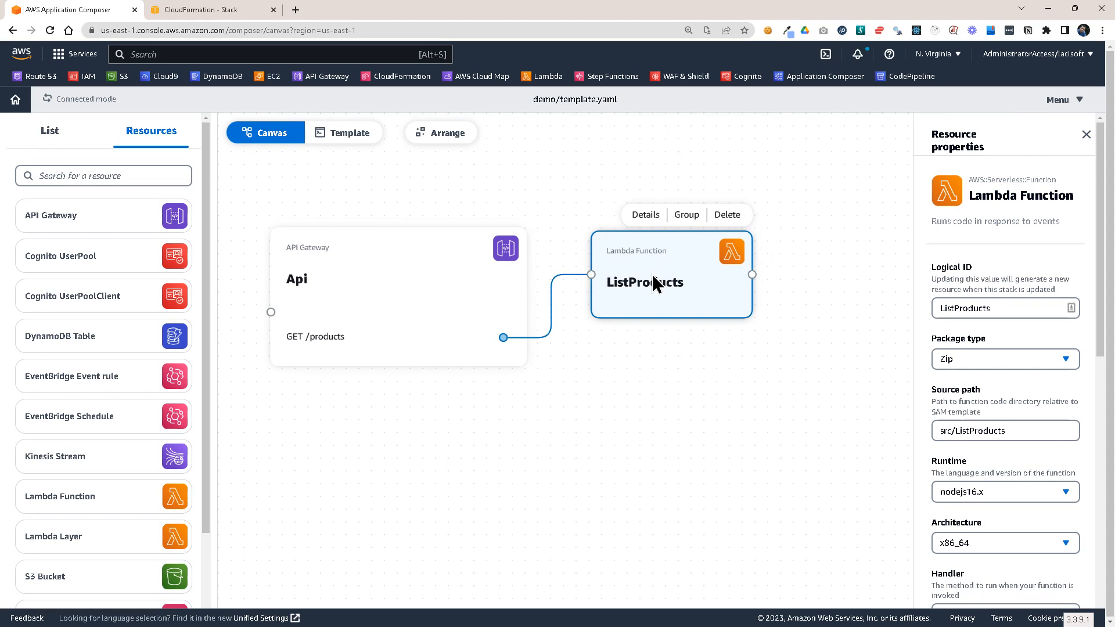
# - Open the generated template of the demo project and review the Api resource definition, including its stage name
pyautogui.click(643, 363)
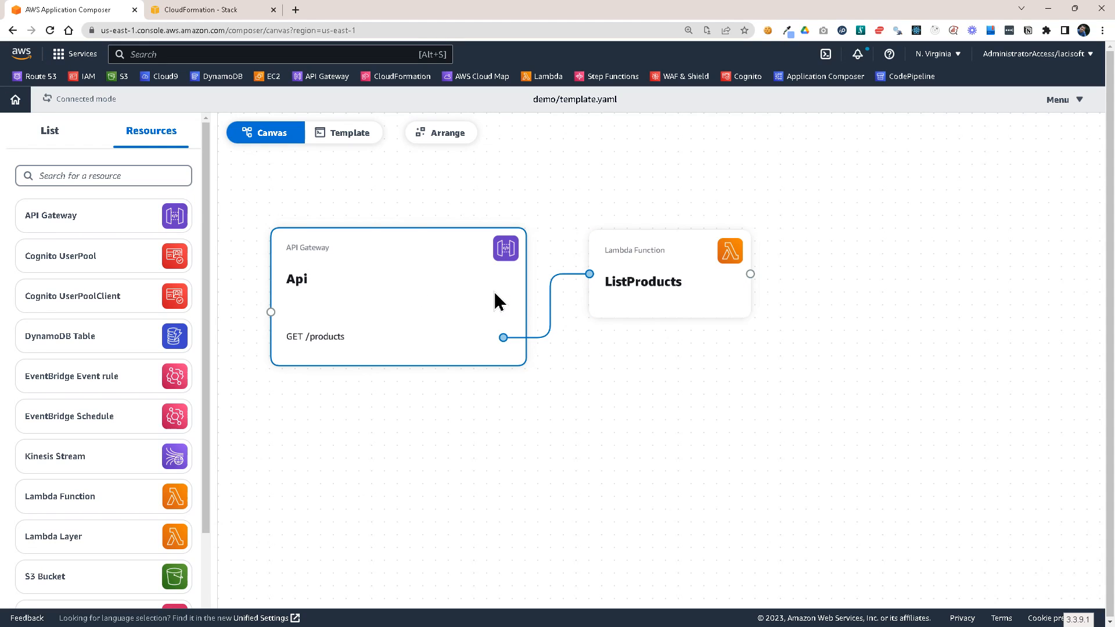
pyautogui.click(671, 272)
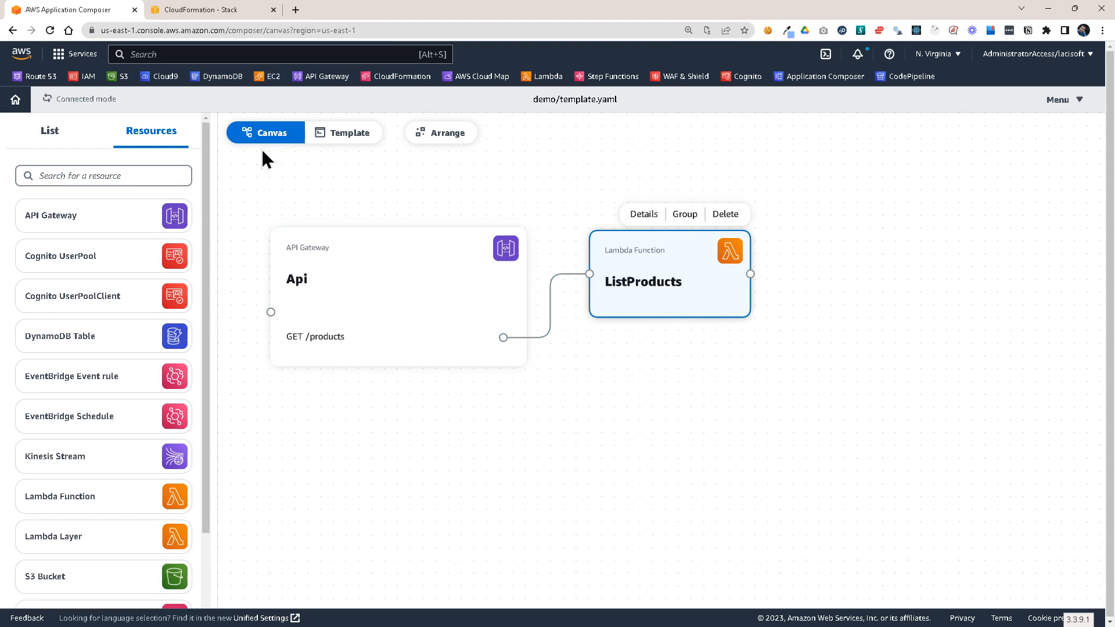
pyautogui.click(341, 134)
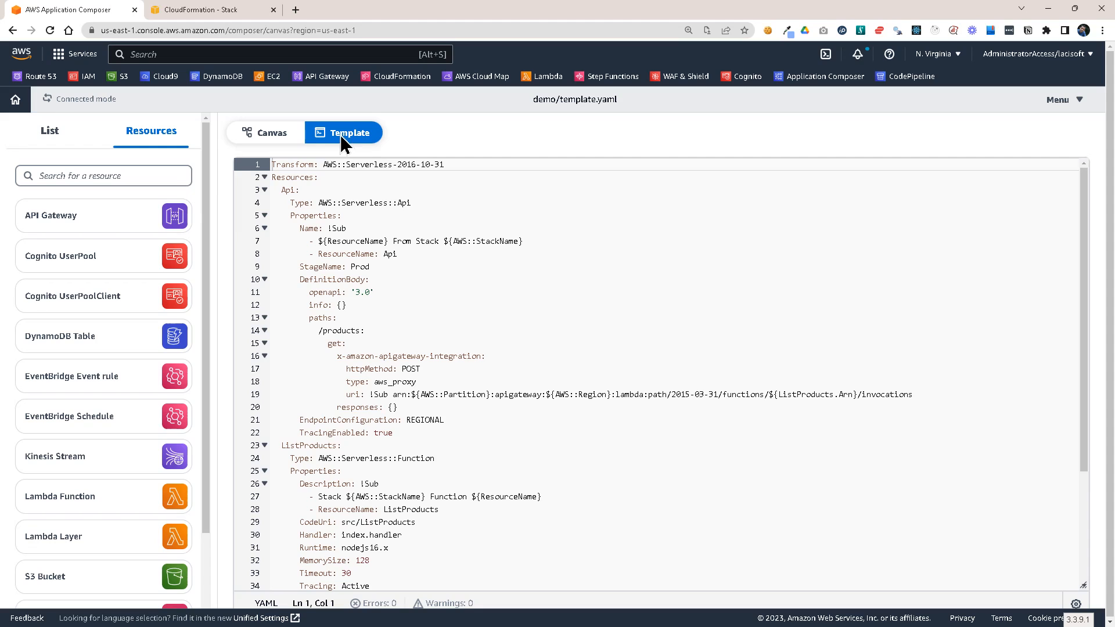
pyautogui.click(352, 256)
pyautogui.moveTo(281, 192); pyautogui.dragTo(462, 436)
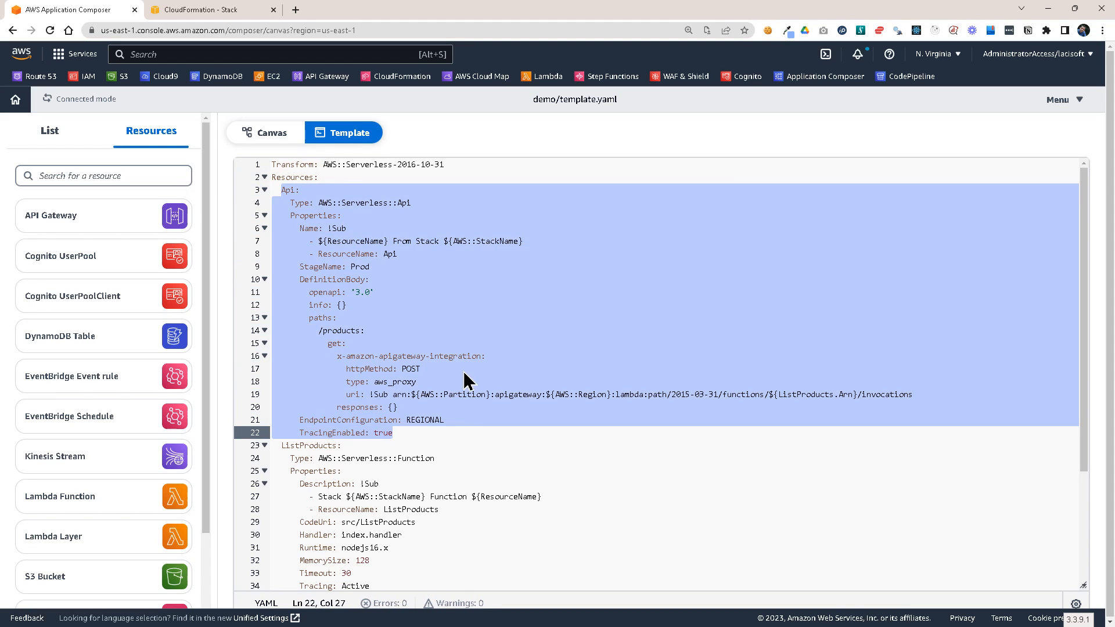
pyautogui.scroll(-1, 465, 374)
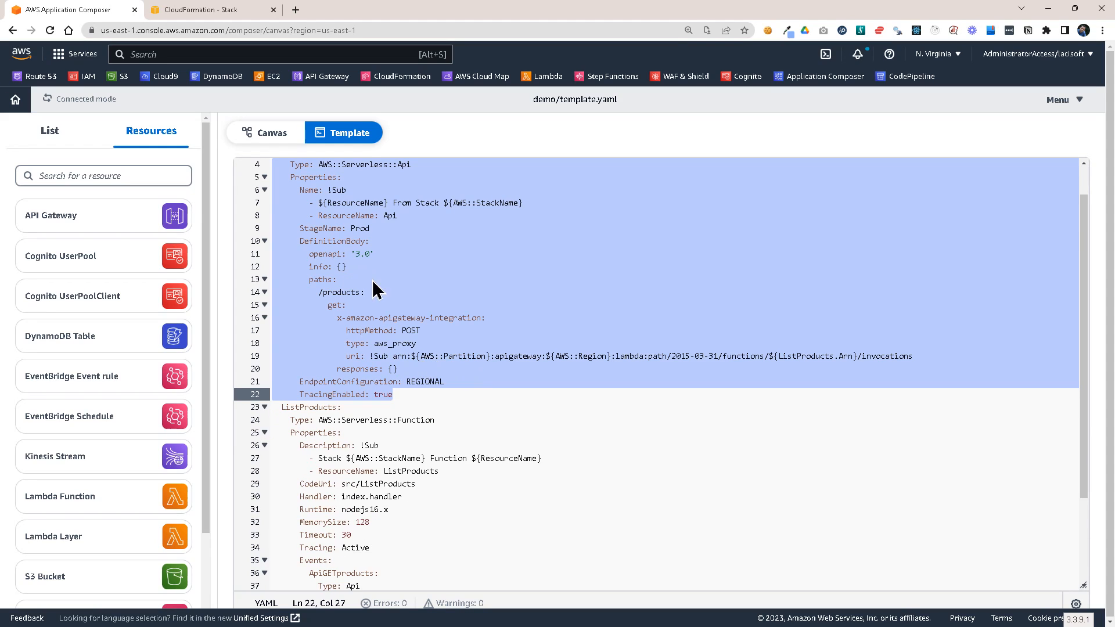
pyautogui.doubleClick(360, 228)
pyautogui.scroll(-3, 406, 416)
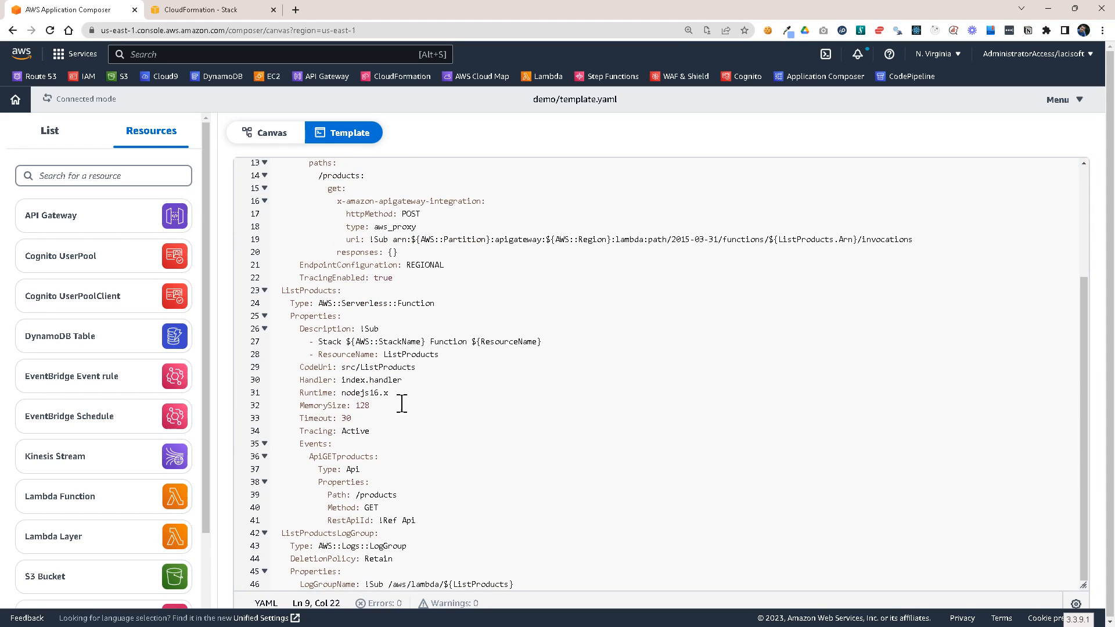
# - Review the ListProducts function and its log group in the template, and return to the canvas view
pyautogui.moveTo(279, 291); pyautogui.dragTo(493, 518)
pyautogui.click(427, 381)
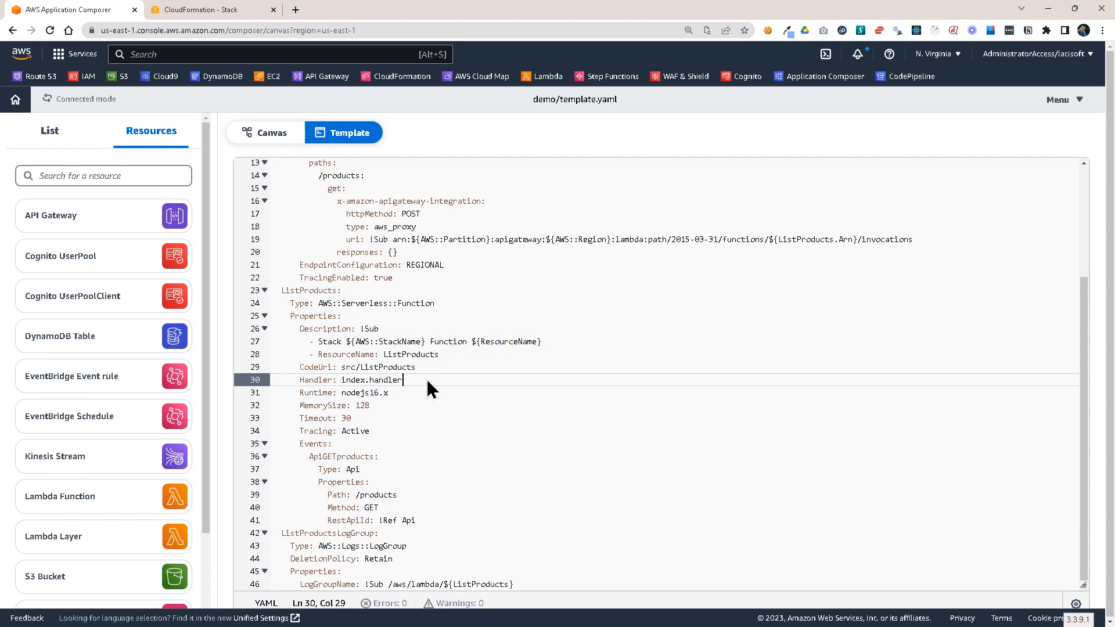
pyautogui.doubleClick(371, 544)
pyautogui.click(387, 330)
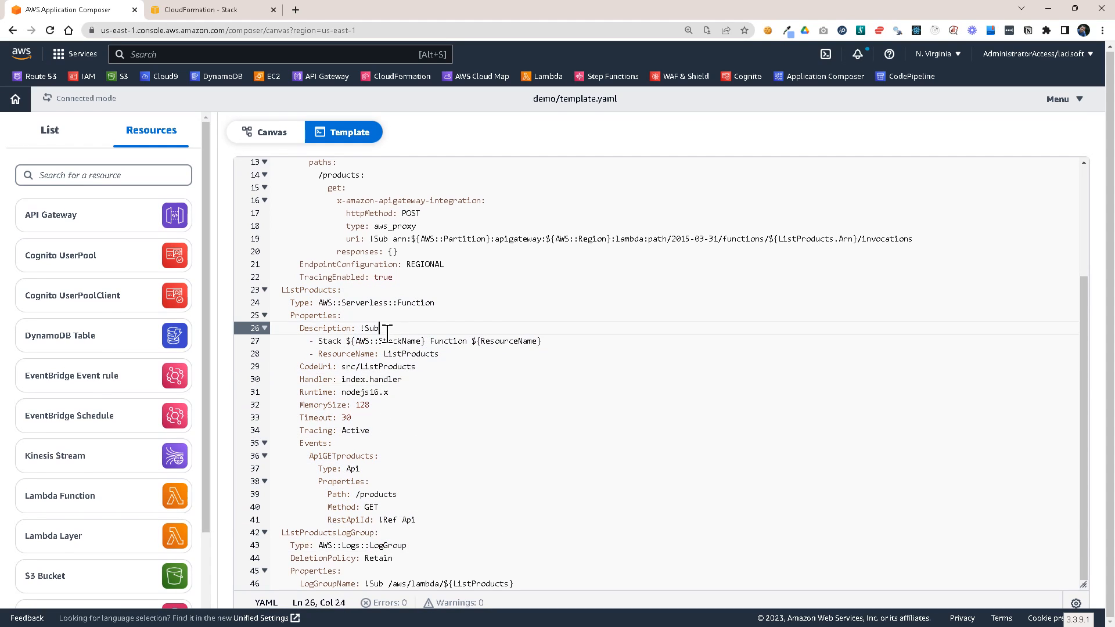
pyautogui.scroll(5, 451, 273)
pyautogui.click(264, 132)
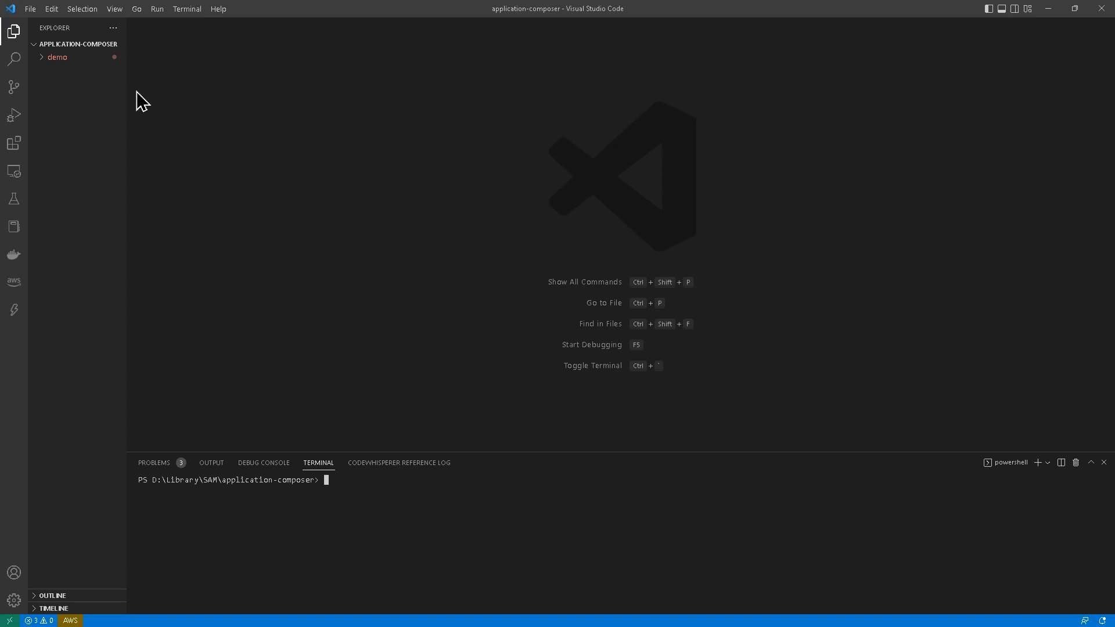
# - Switch to Visual Studio Code, open template.yaml from the demo folder and review its Api resource section
pyautogui.click(43, 58)
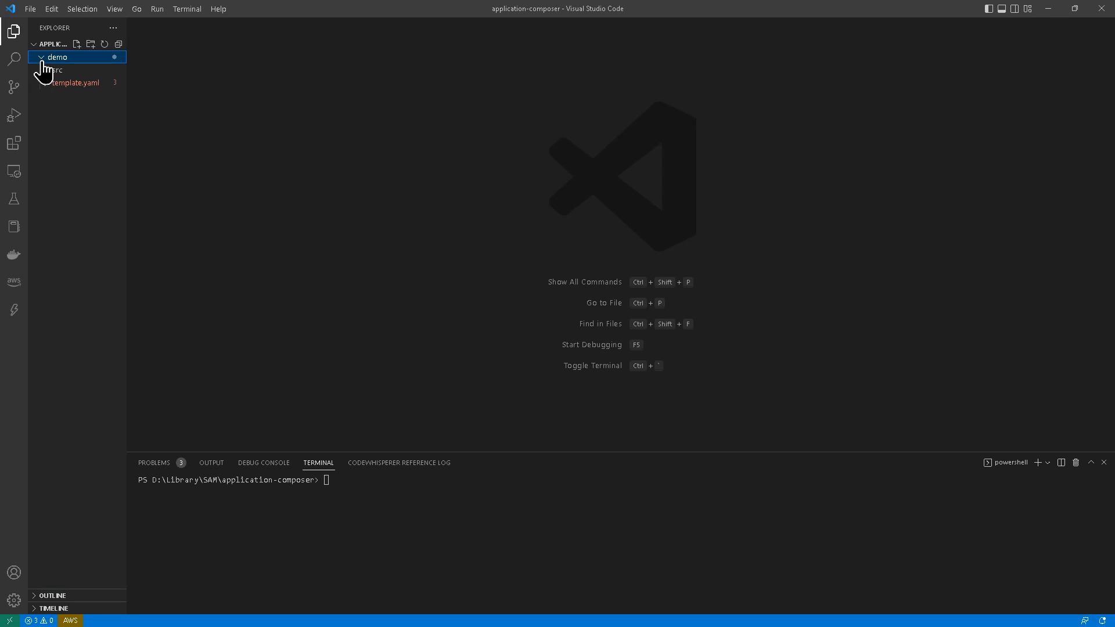
pyautogui.click(64, 83)
pyautogui.click(468, 221)
pyautogui.scroll(3, 468, 221)
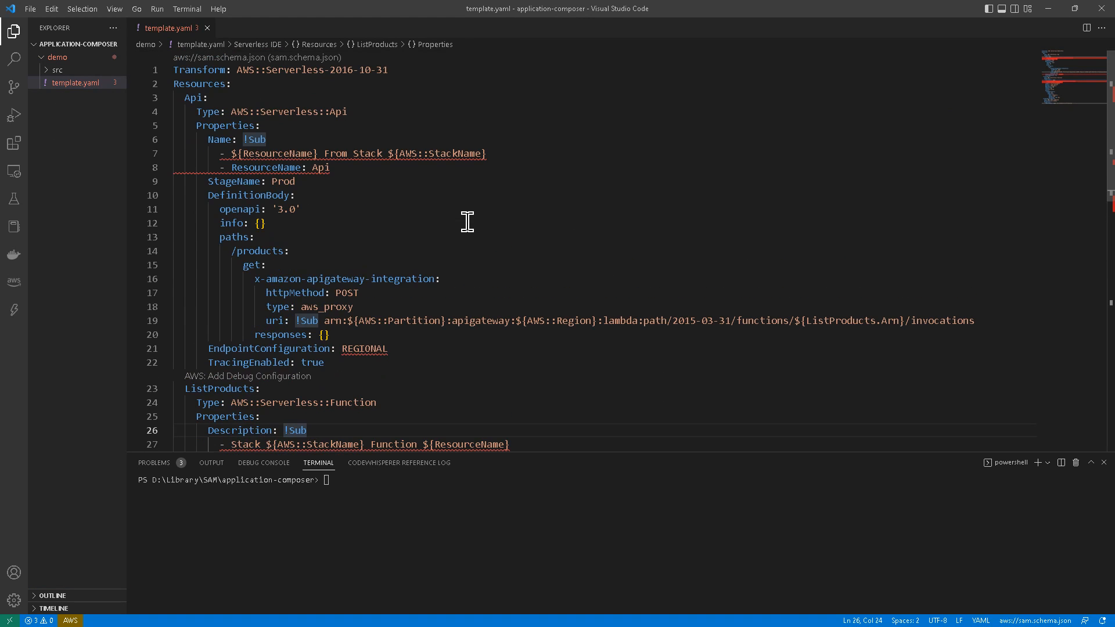
pyautogui.click(329, 224)
pyautogui.click(361, 293)
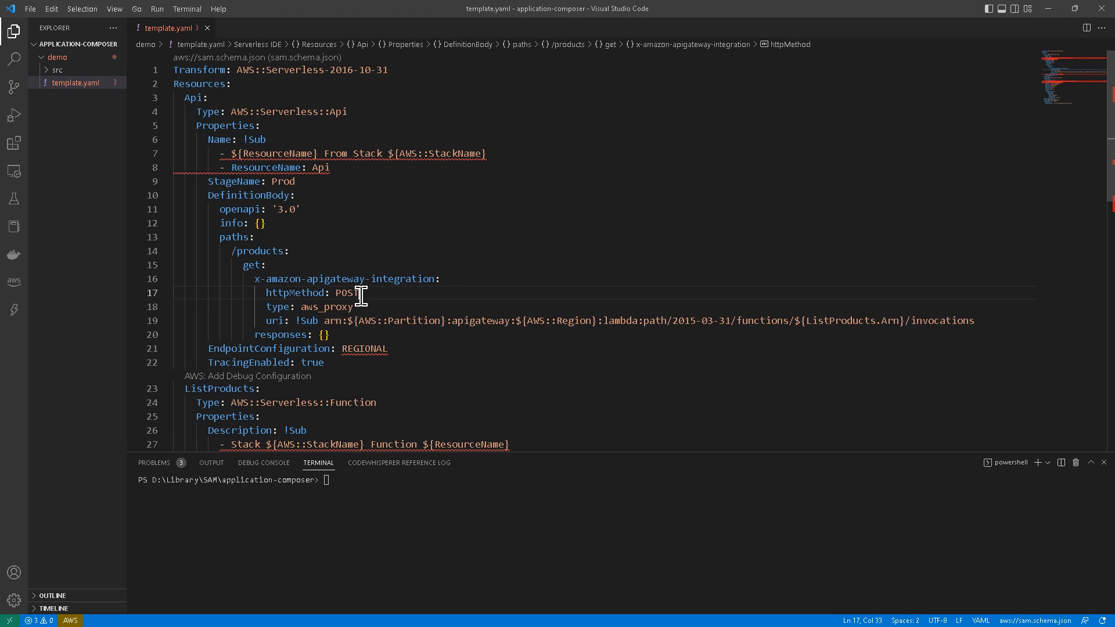
pyautogui.scroll(-3, 356, 254)
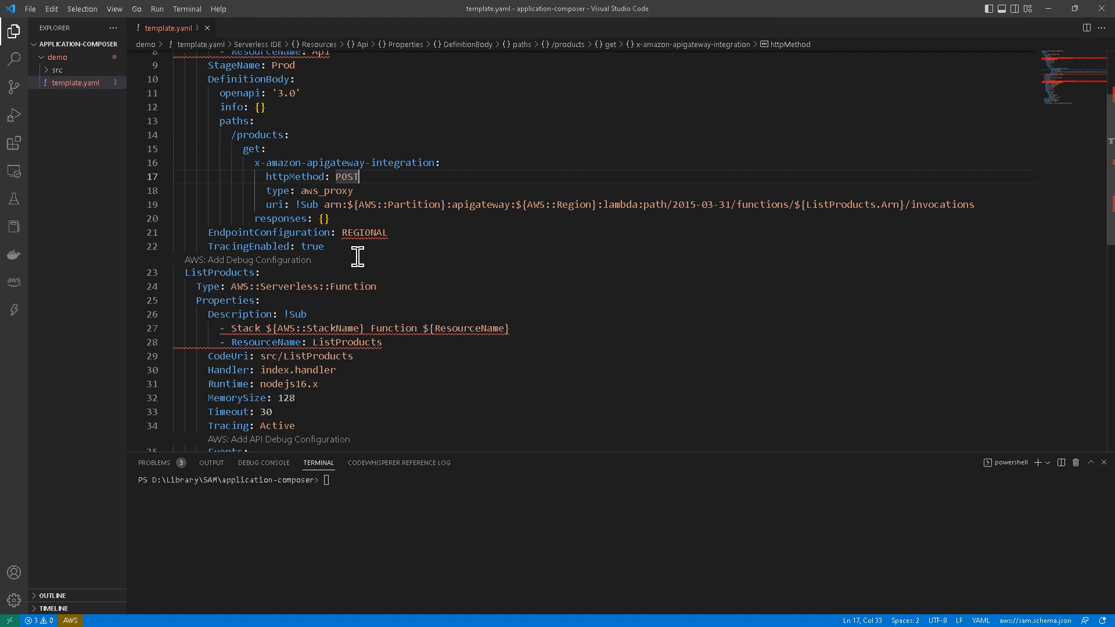
pyautogui.scroll(3, 348, 215)
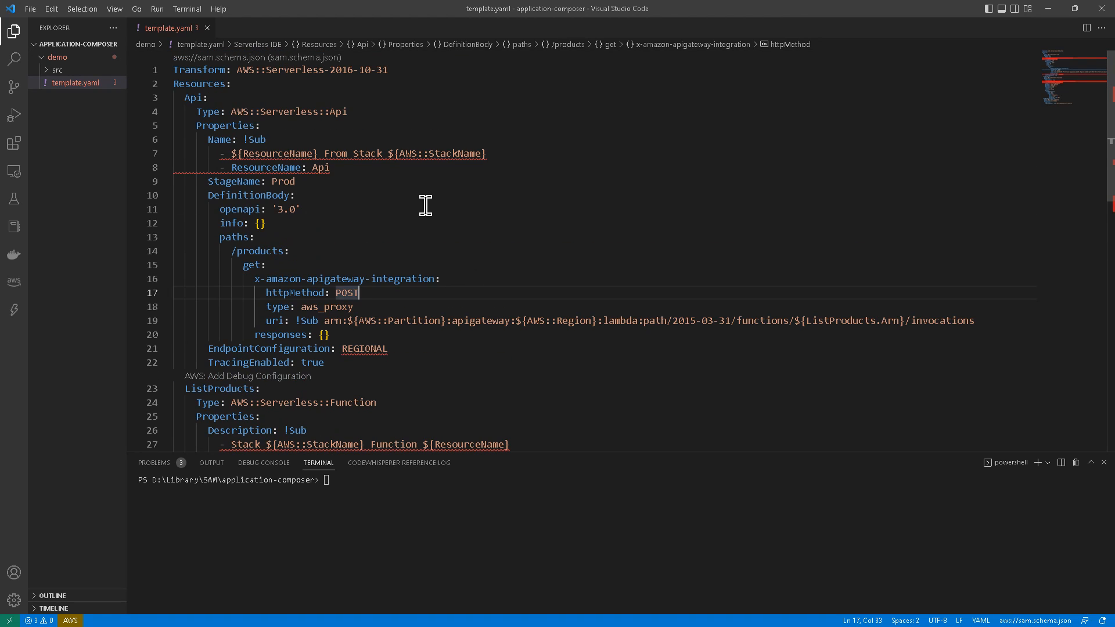
# - Set the ListProducts function's MemorySize to 512 in template.yaml and save the file
pyautogui.scroll(-5, 395, 205)
pyautogui.scroll(-3, 396, 206)
pyautogui.doubleClick(288, 151)
pyautogui.scroll(1, 347, 219)
pyautogui.scroll(1, 347, 220)
pyautogui.doubleClick(286, 252)
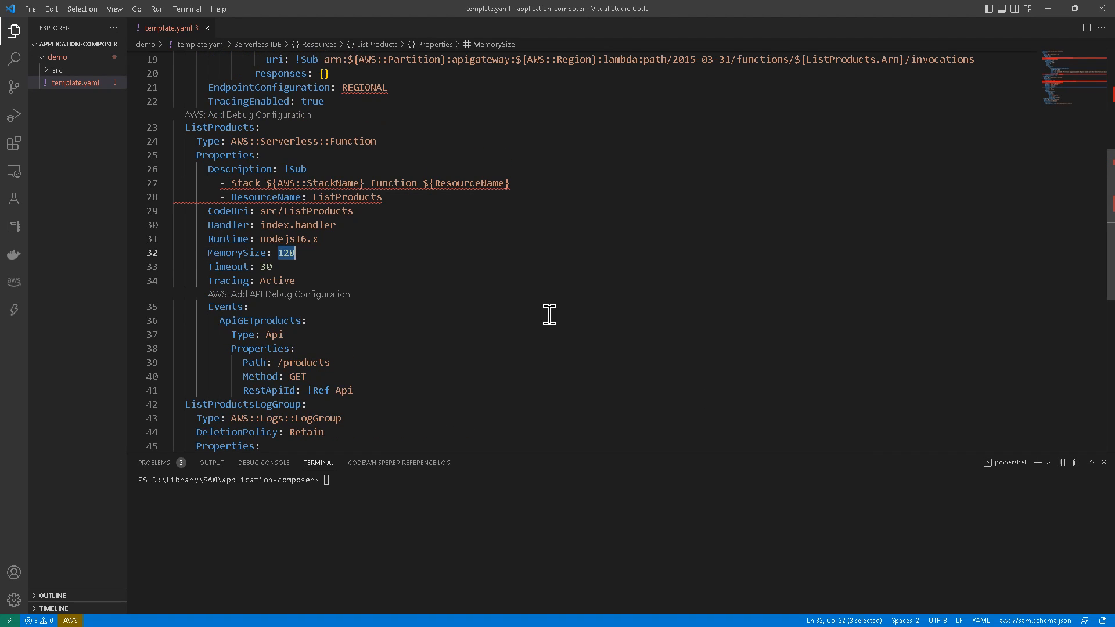
pyautogui.write('51')
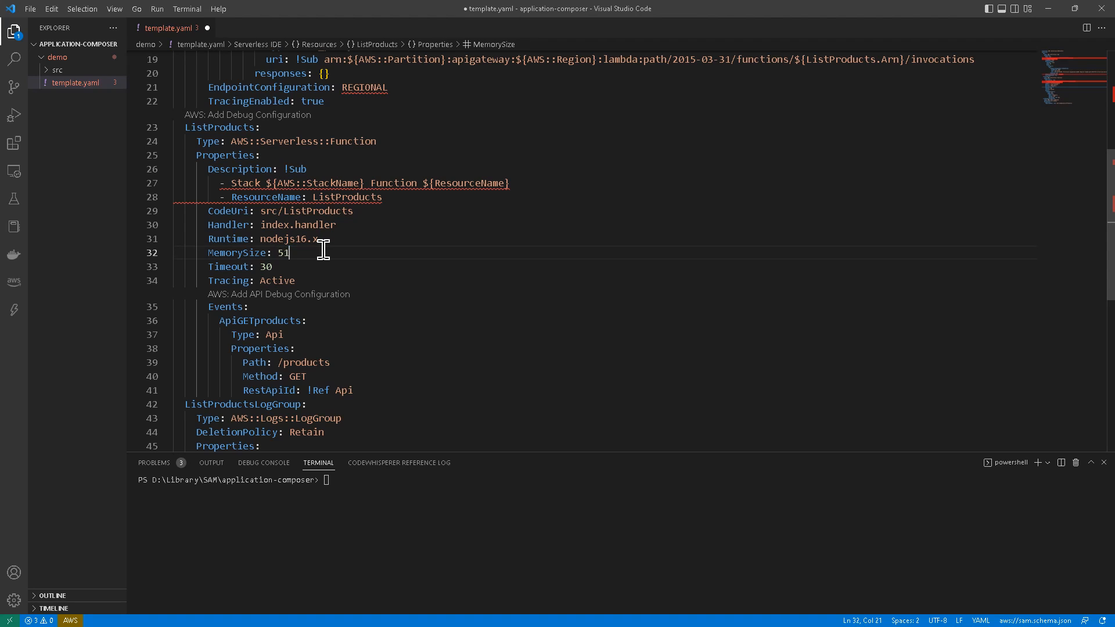
pyautogui.hotkey('ctrl', 's')
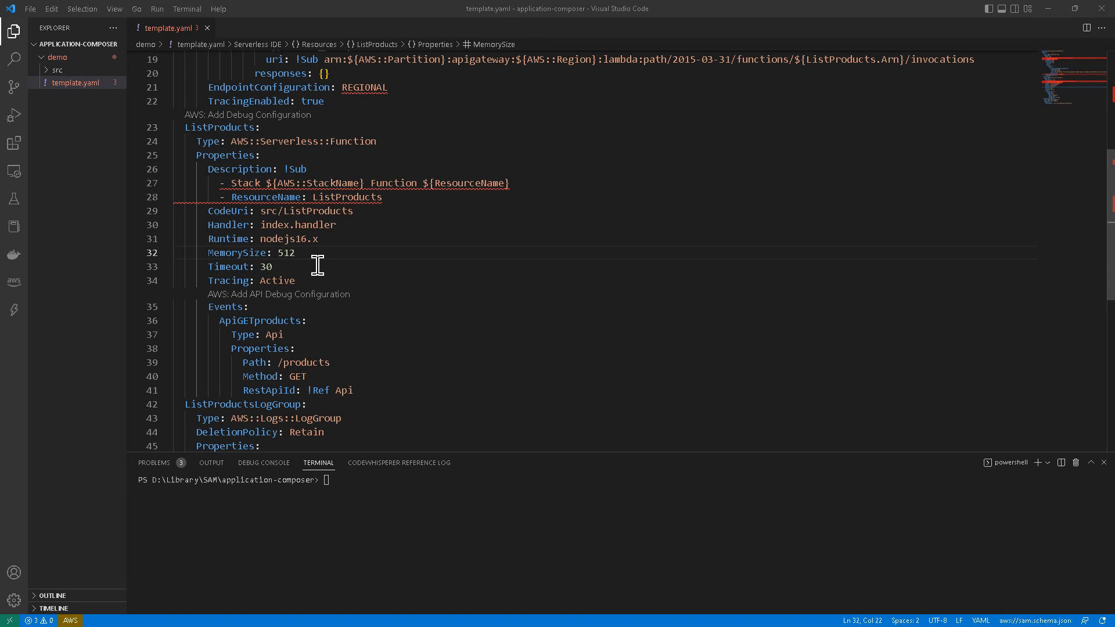
# - Switch back to Application Composer and check the memory value in the ListProducts function's resource properties
pyautogui.hotkey('alt', 'Tab')
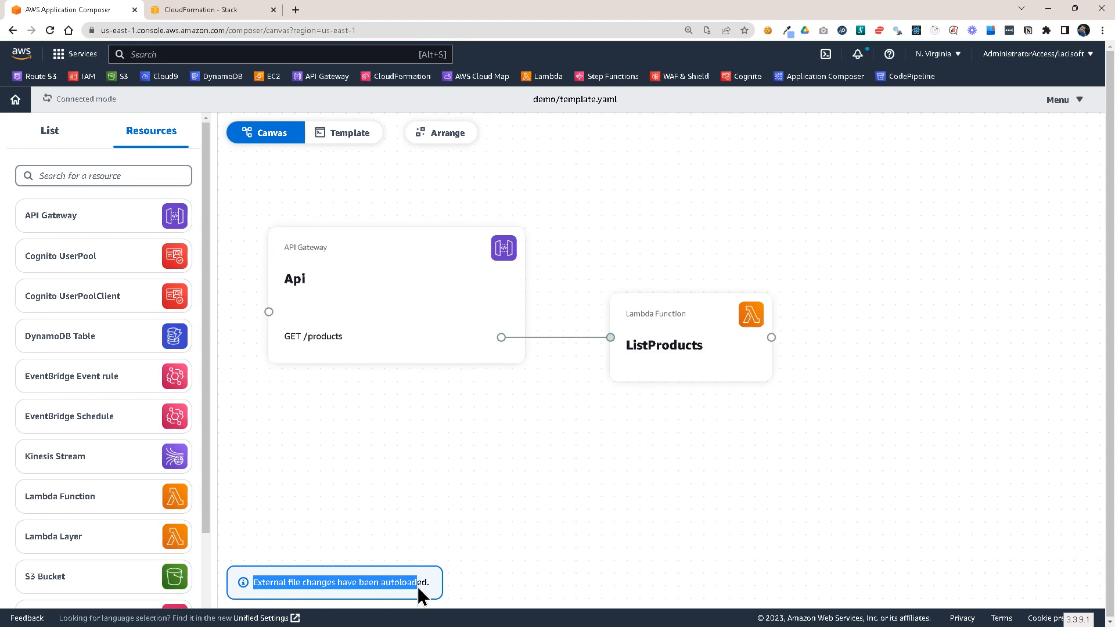
pyautogui.click(671, 366)
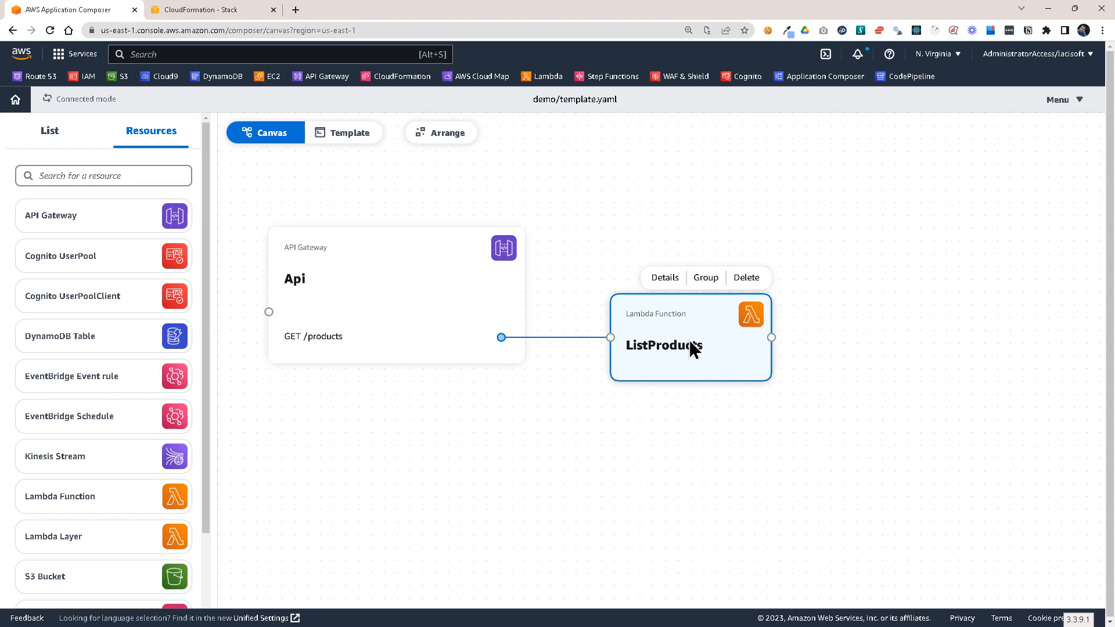
pyautogui.click(664, 278)
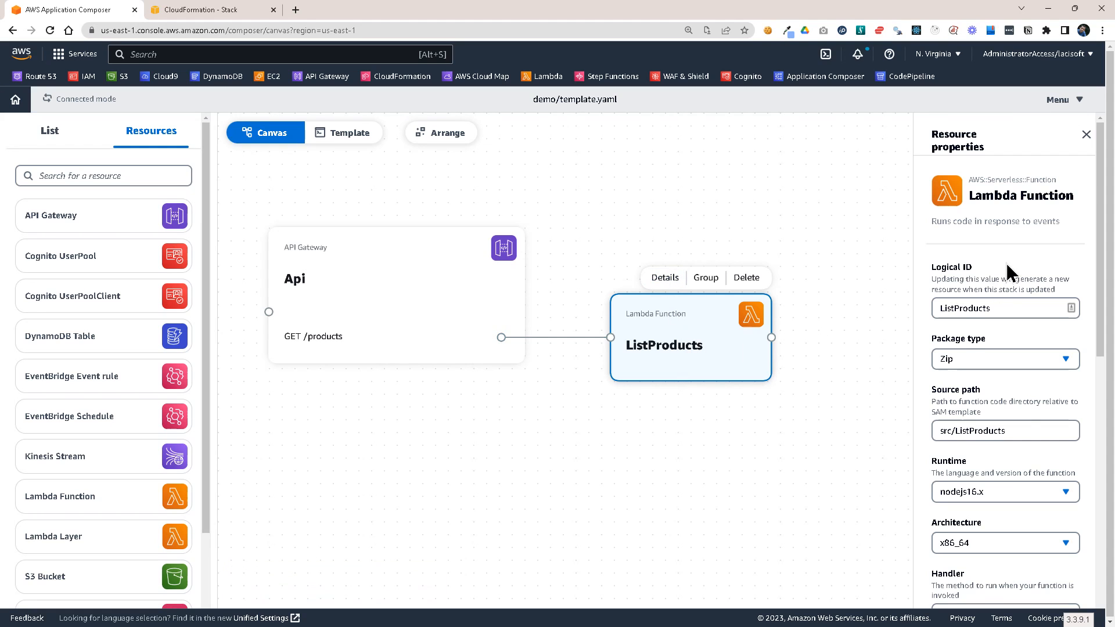
pyautogui.scroll(-8, 1007, 279)
pyautogui.moveTo(938, 376); pyautogui.dragTo(972, 377)
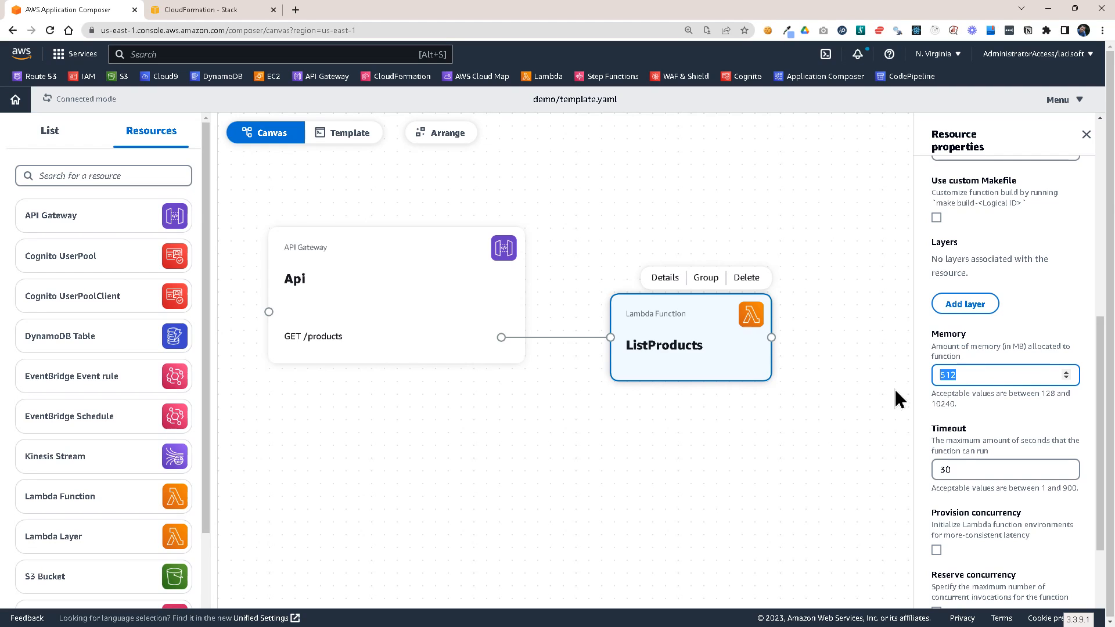
pyautogui.click(971, 405)
pyautogui.click(588, 438)
# - Move the ListProducts card up beside the Api card and glance at the template before returning to the canvas
pyautogui.moveTo(683, 347); pyautogui.dragTo(646, 282)
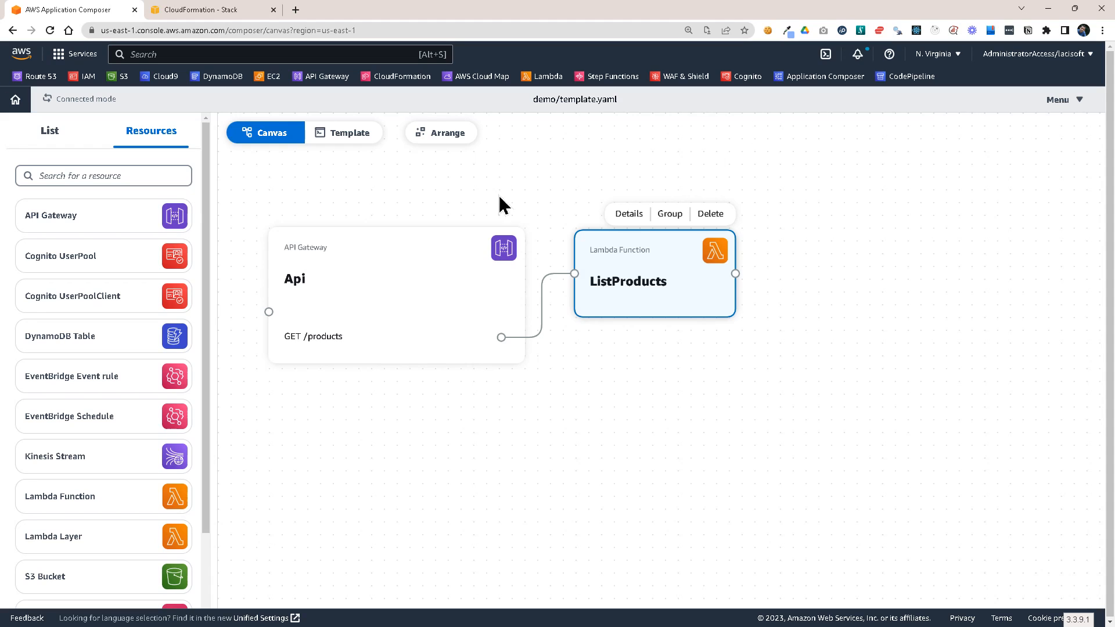
pyautogui.click(372, 134)
pyautogui.click(281, 135)
# - Switch to Visual Studio Code and try to run sam sync --stack-name application-composer-stuff from the application-composer folder
pyautogui.hotkey('alt', 'Tab')
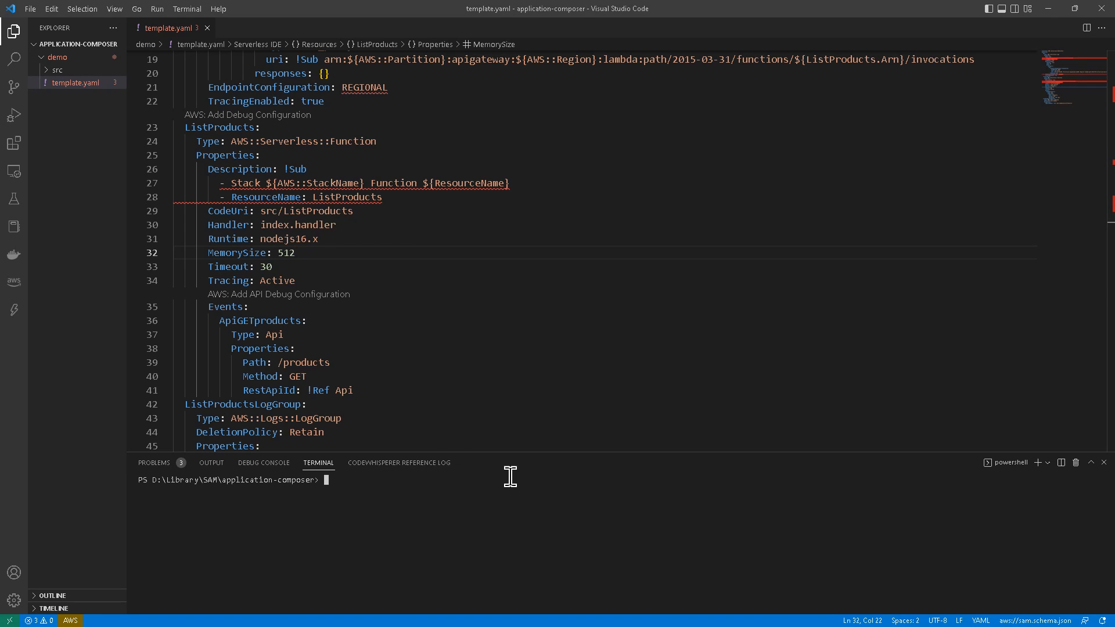
pyautogui.scroll(5, 490, 316)
pyautogui.scroll(-6, 490, 316)
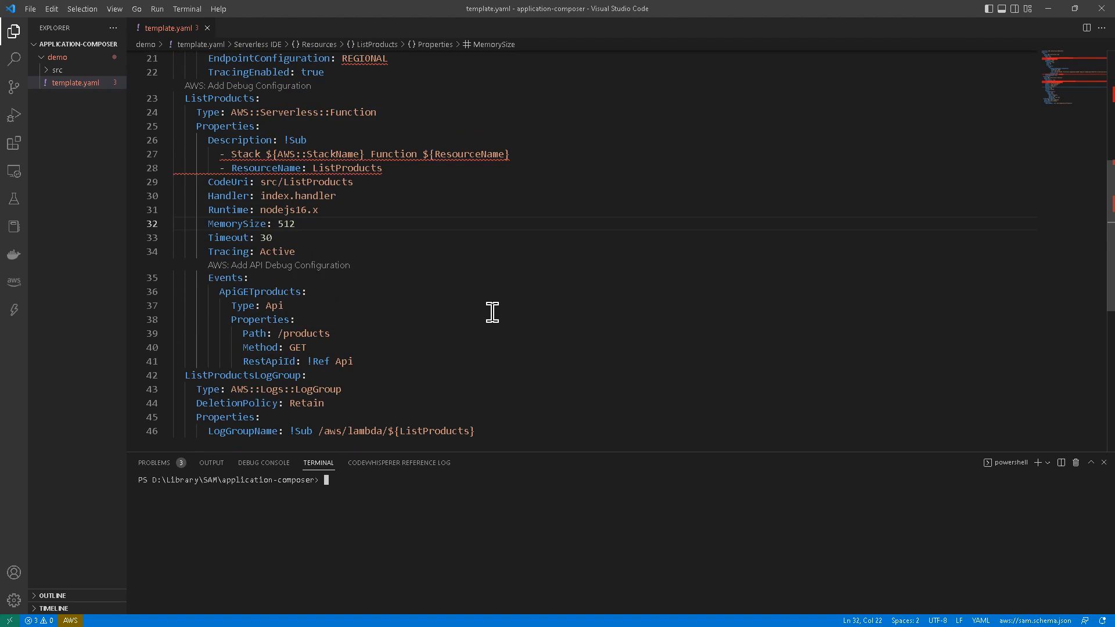
pyautogui.scroll(6, 493, 313)
pyautogui.scroll(-5, 492, 312)
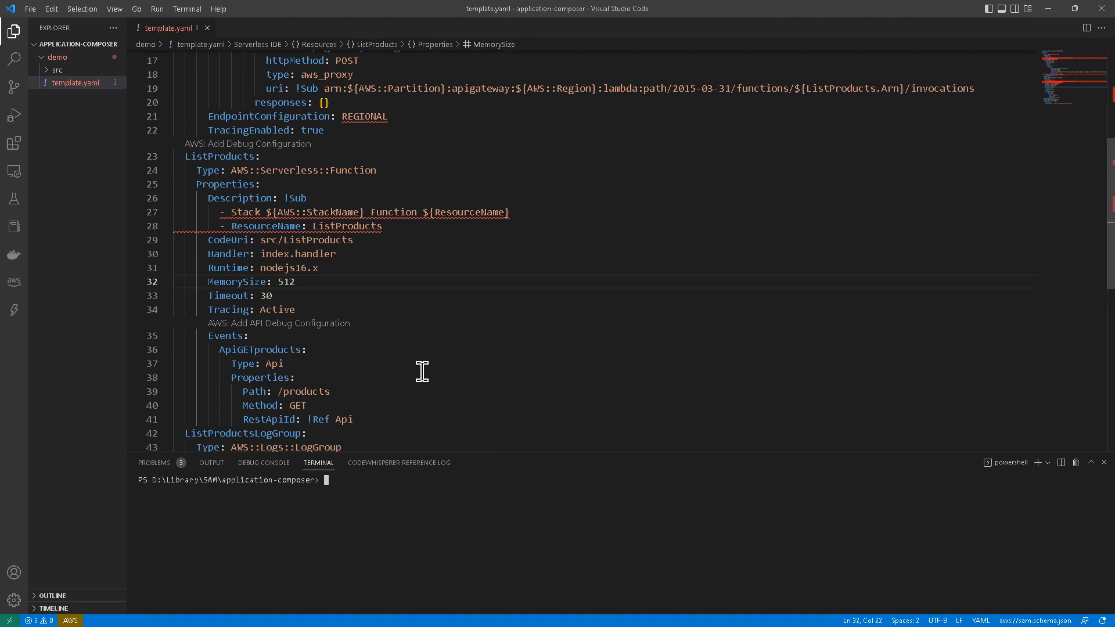
pyautogui.write('am sync')
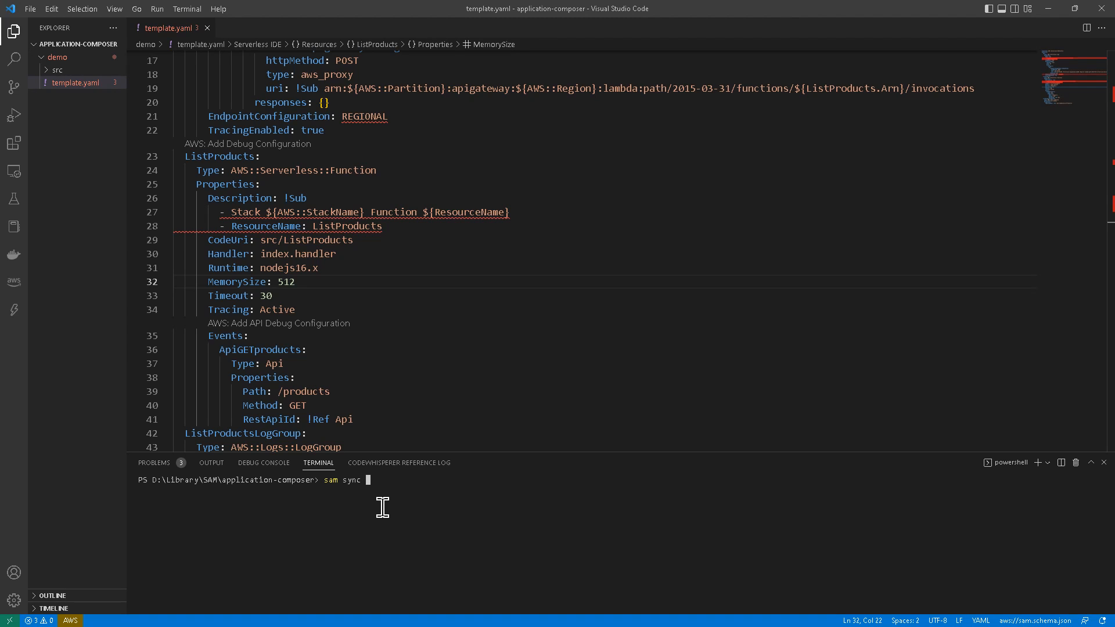
pyautogui.press('super+shift+s')
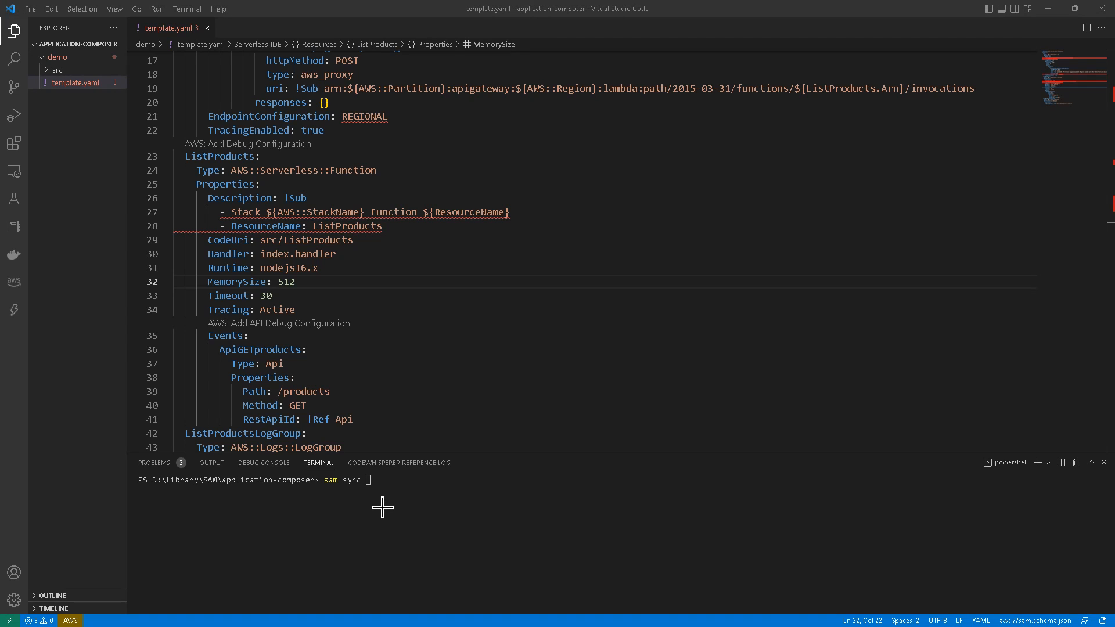
pyautogui.write('c')
pyautogui.press('Escape')
pyautogui.write('dys')
pyautogui.press('BackSpace')
pyautogui.press('BackSpace')
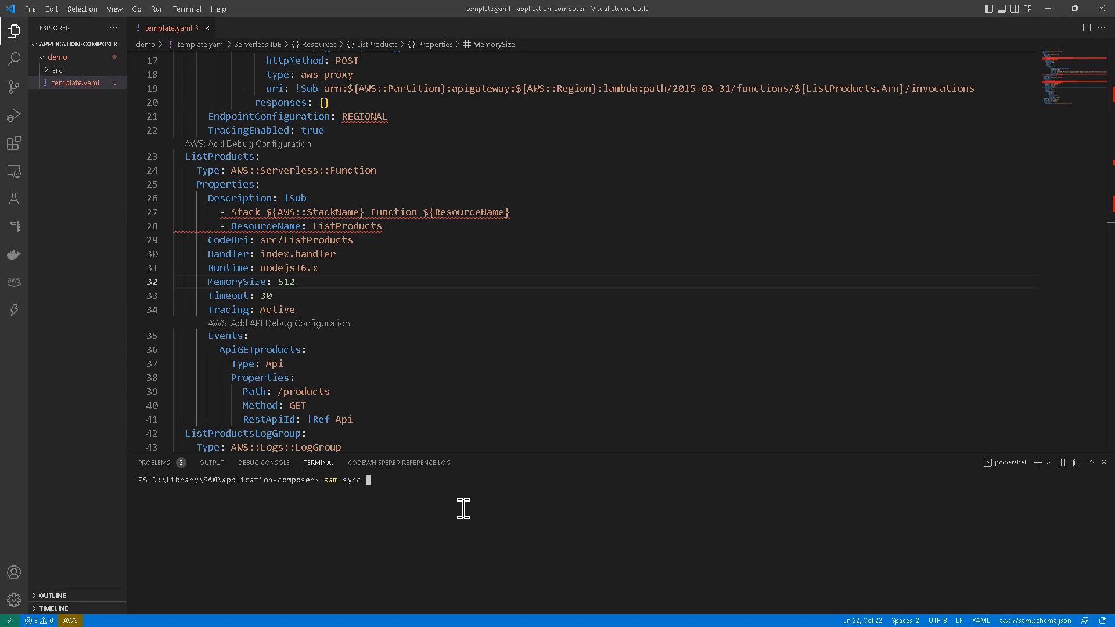
pyautogui.write('--stack-name application-composer-stuff')
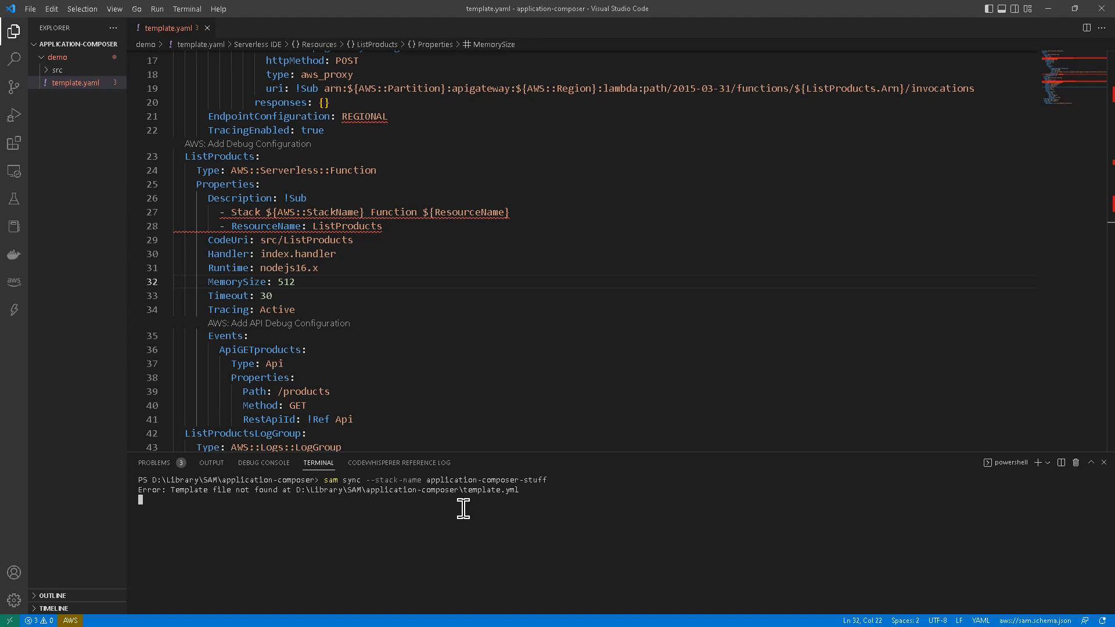
# - Change the terminal to the demo directory and rerun the sam sync command for the application-composer-stuff stack
pyautogui.write('cd demo')
pyautogui.press('Return')
pyautogui.press('Up')
pyautogui.press('Up')
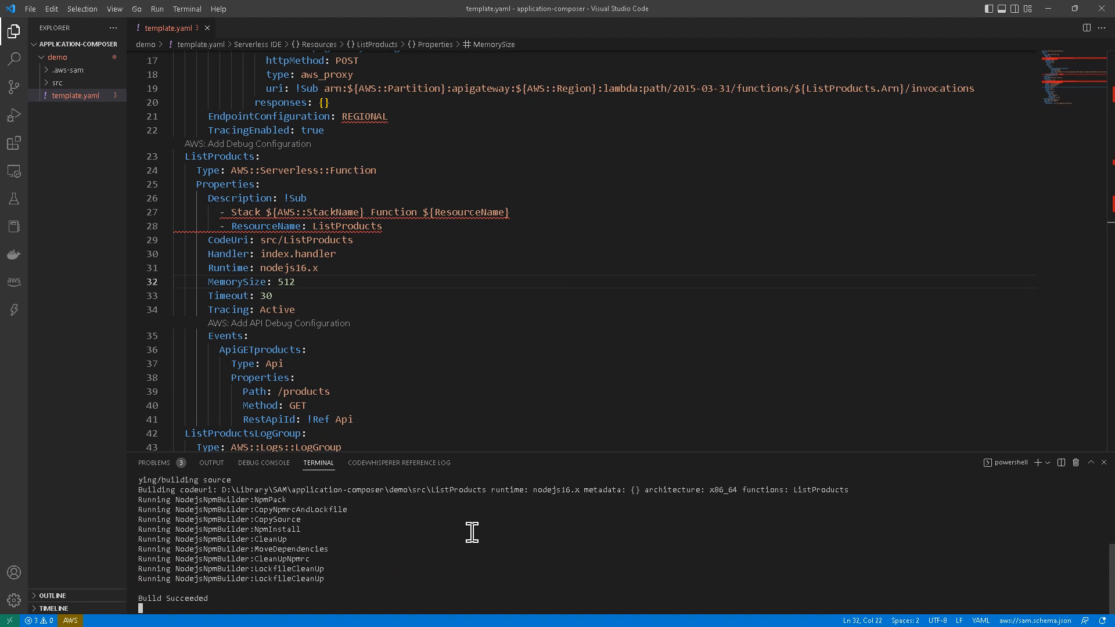
# - Switch to CloudFormation in the browser, refresh the stacks, and inspect the resources and events of the application-composer-stuff stack
pyautogui.hotkey('alt', 'Tab')
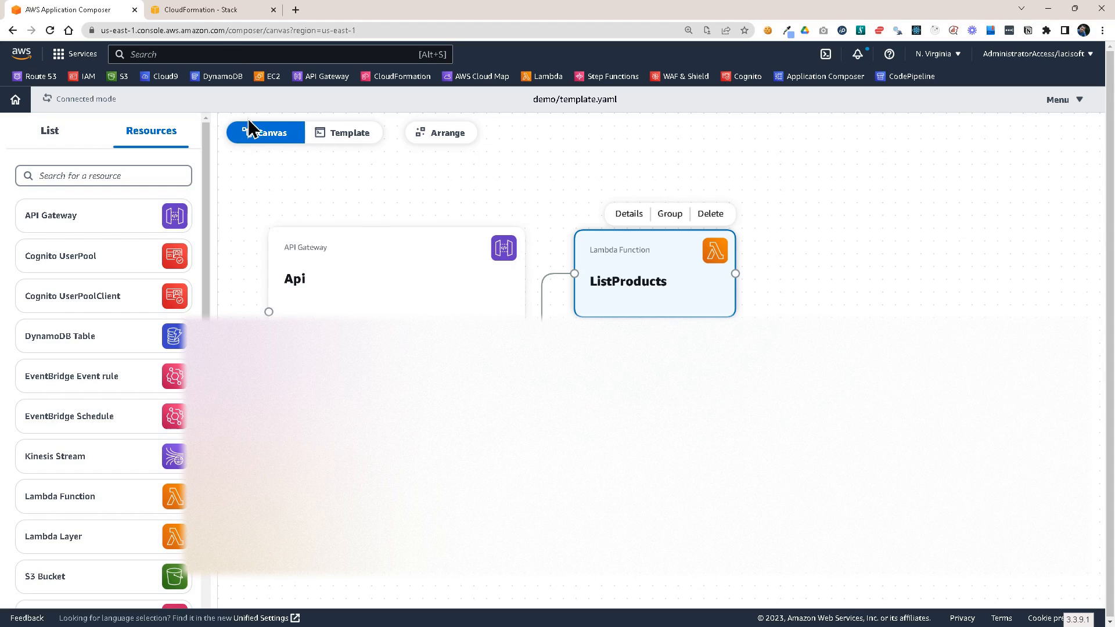
pyautogui.click(189, 9)
pyautogui.click(742, 145)
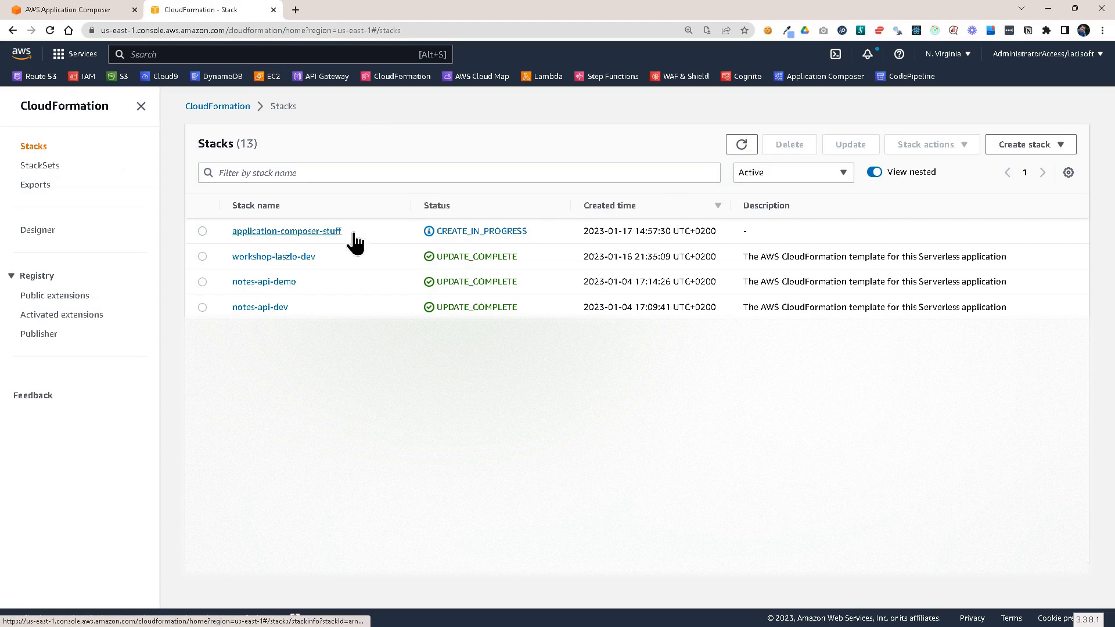
pyautogui.click(253, 234)
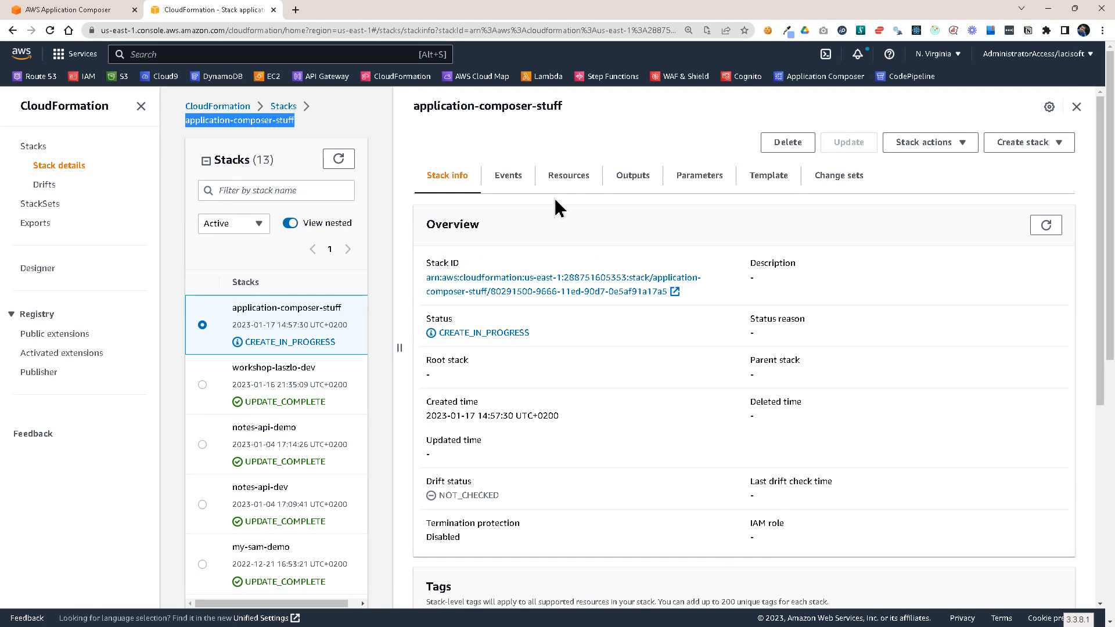
pyautogui.click(568, 177)
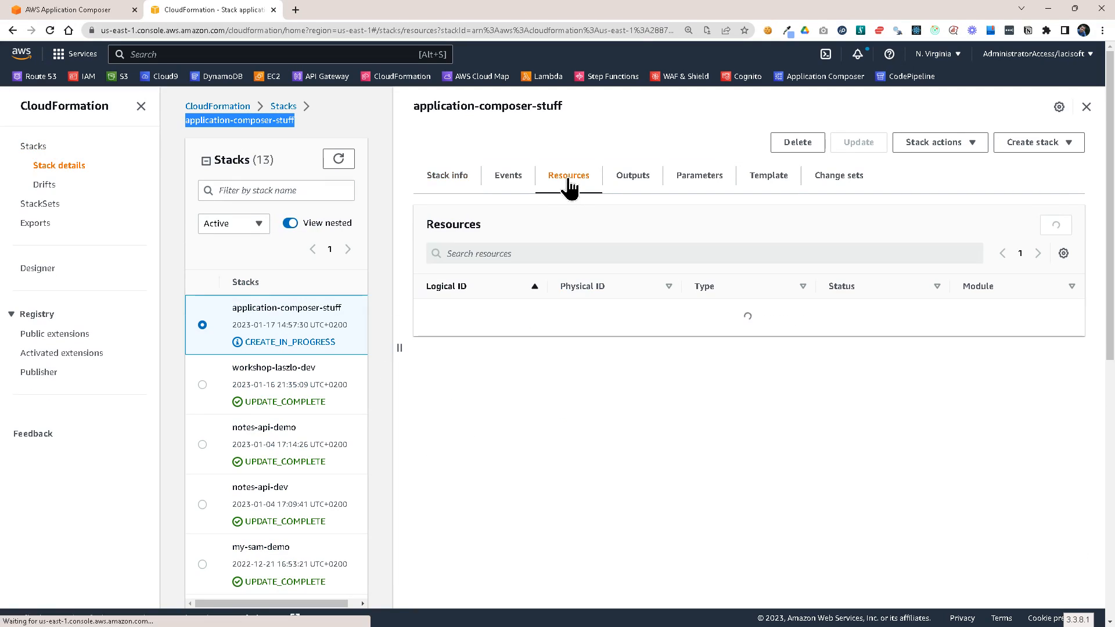
pyautogui.click(501, 179)
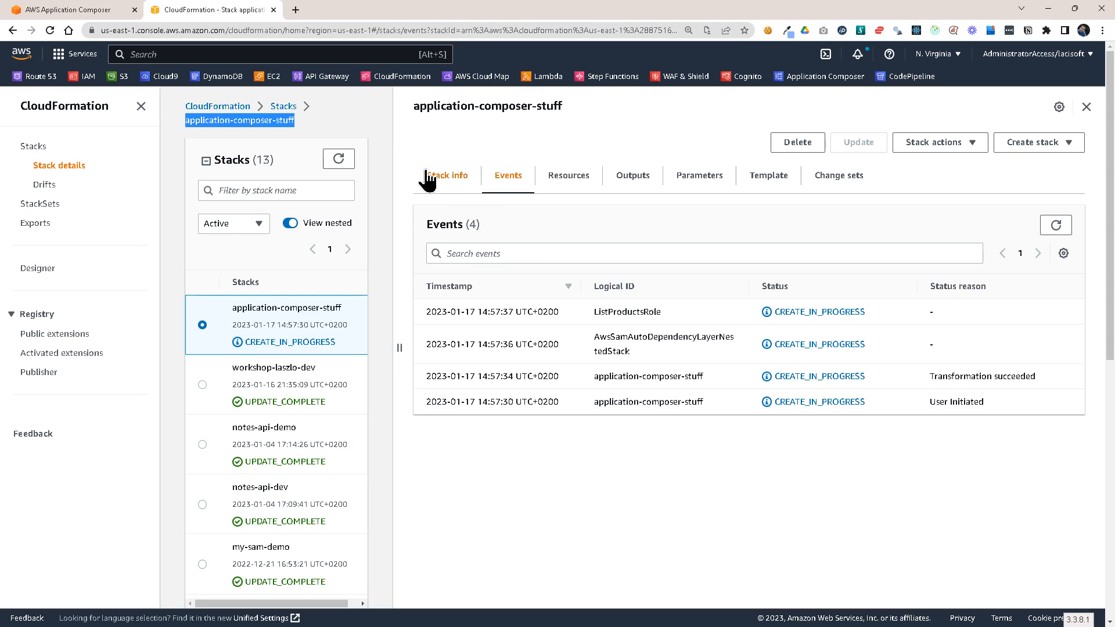
# - Open the full CloudFormation stacks list, switch back to Application Composer, and check the Api and ListProducts cards on the canvas
pyautogui.click(283, 107)
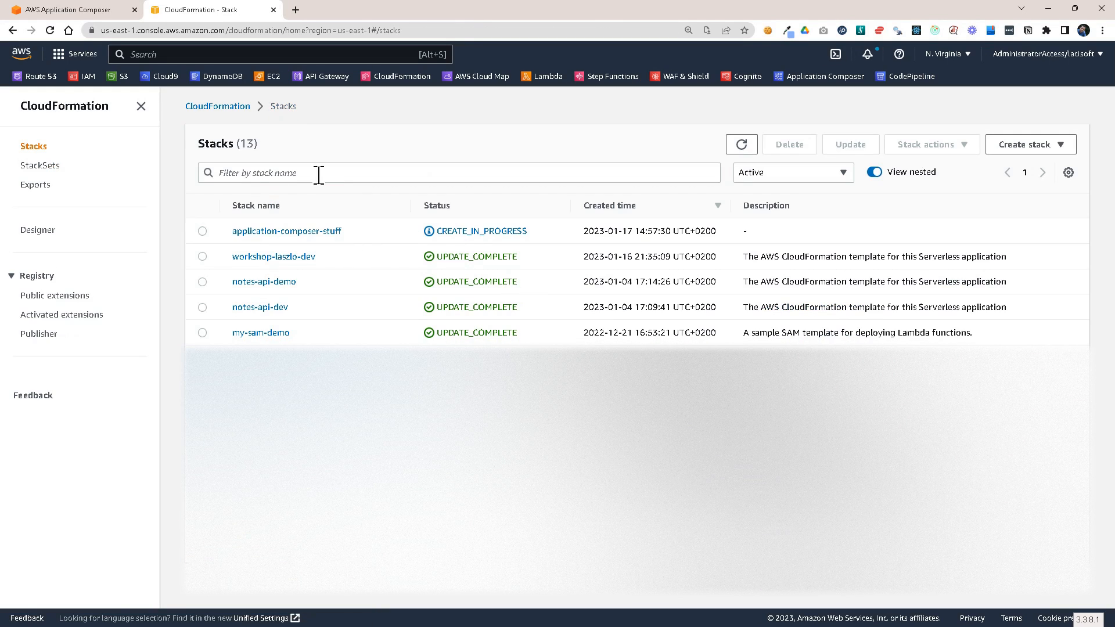
pyautogui.click(85, 9)
pyautogui.click(383, 287)
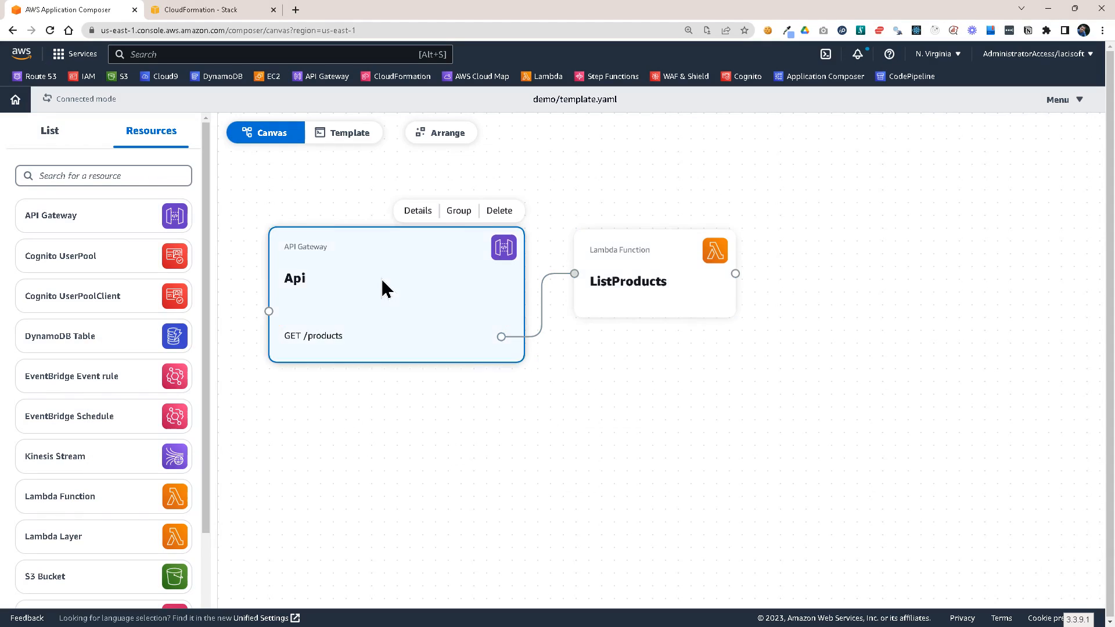
pyautogui.scroll(-1, 383, 287)
pyautogui.click(643, 250)
pyautogui.moveTo(643, 250); pyautogui.dragTo(641, 258)
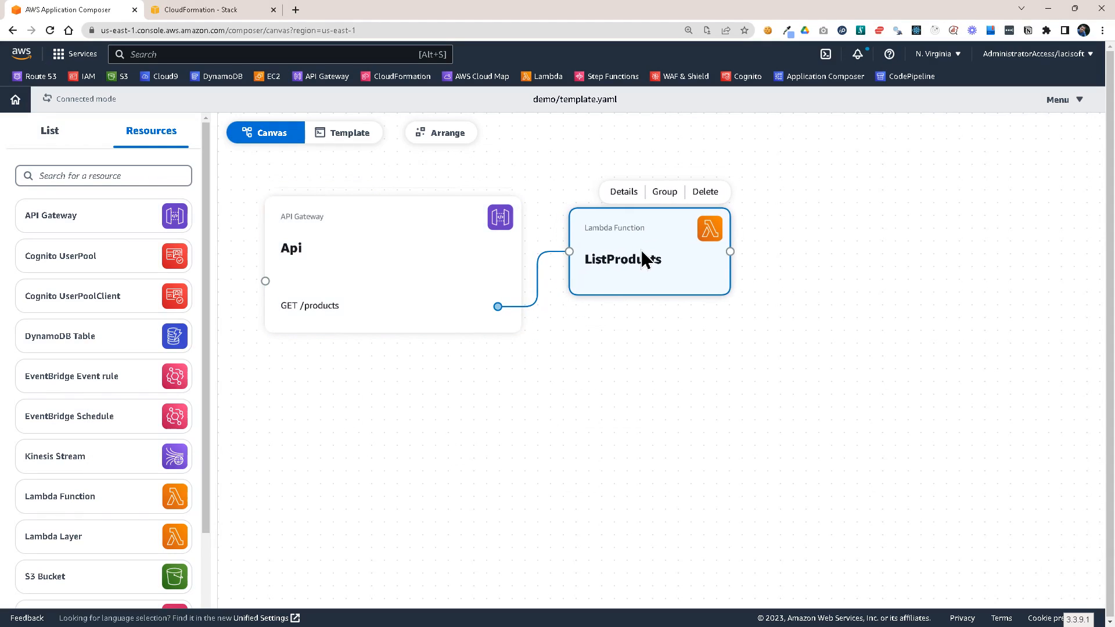
pyautogui.click(380, 242)
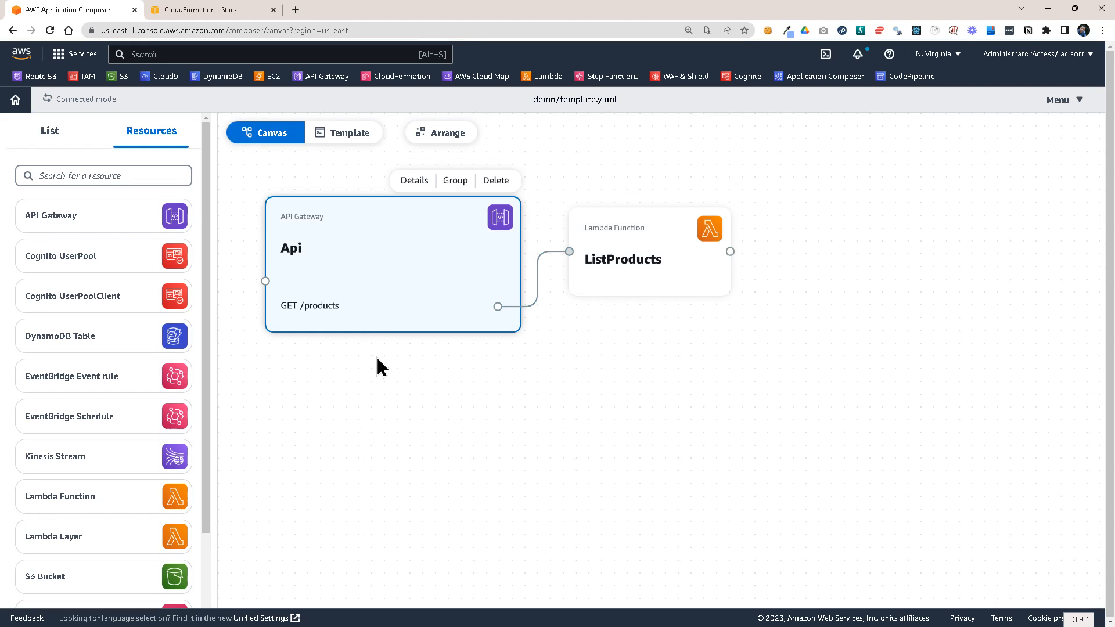
# - Put the ListProducts function into a new group and save the group name as API Compute
pyautogui.moveTo(630, 264); pyautogui.dragTo(645, 249)
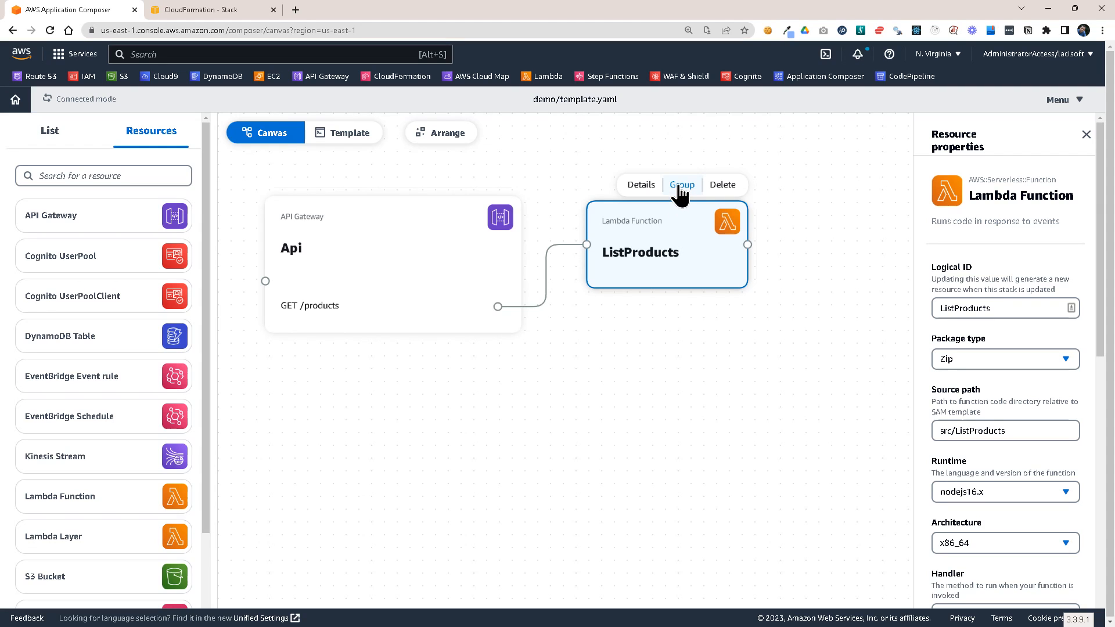
pyautogui.click(679, 187)
pyautogui.click(645, 271)
pyautogui.moveTo(655, 275); pyautogui.dragTo(629, 208)
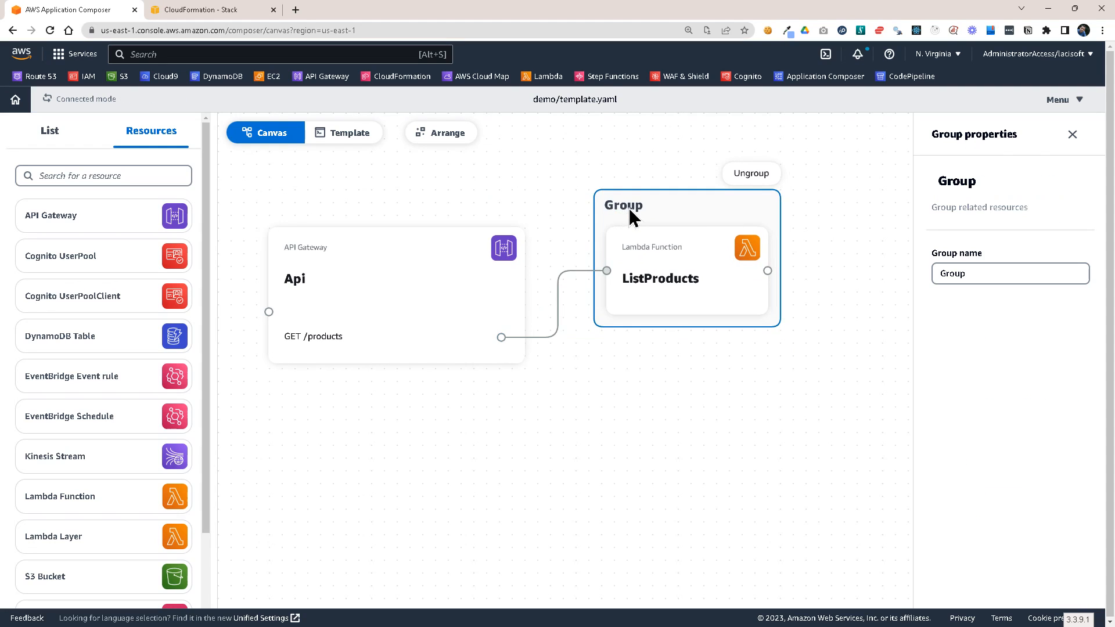
pyautogui.doubleClick(985, 269)
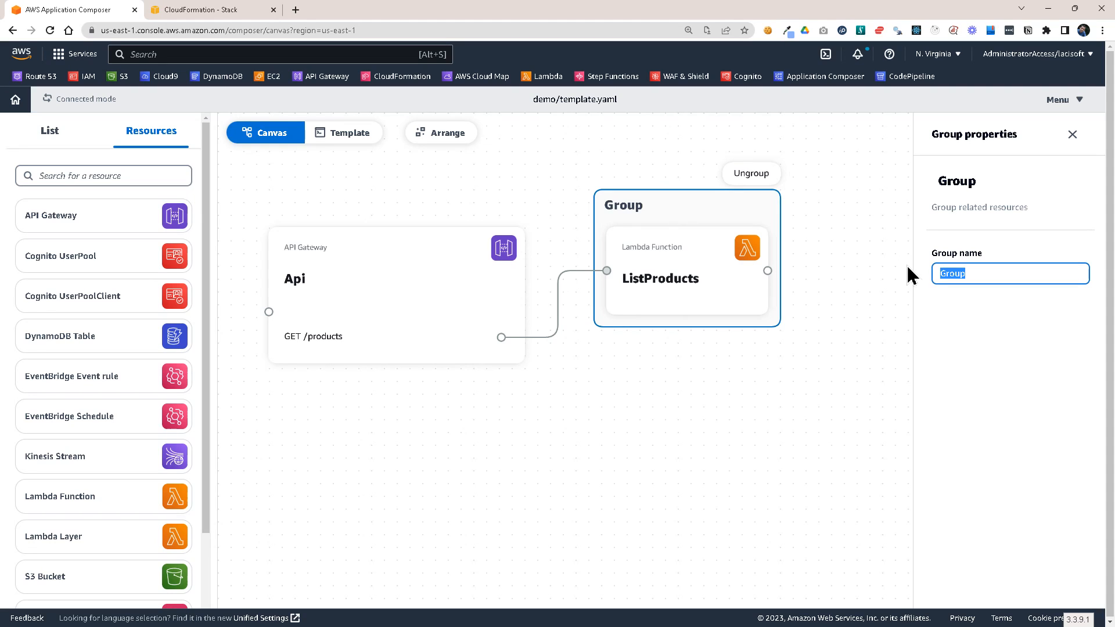
pyautogui.write('API Compute')
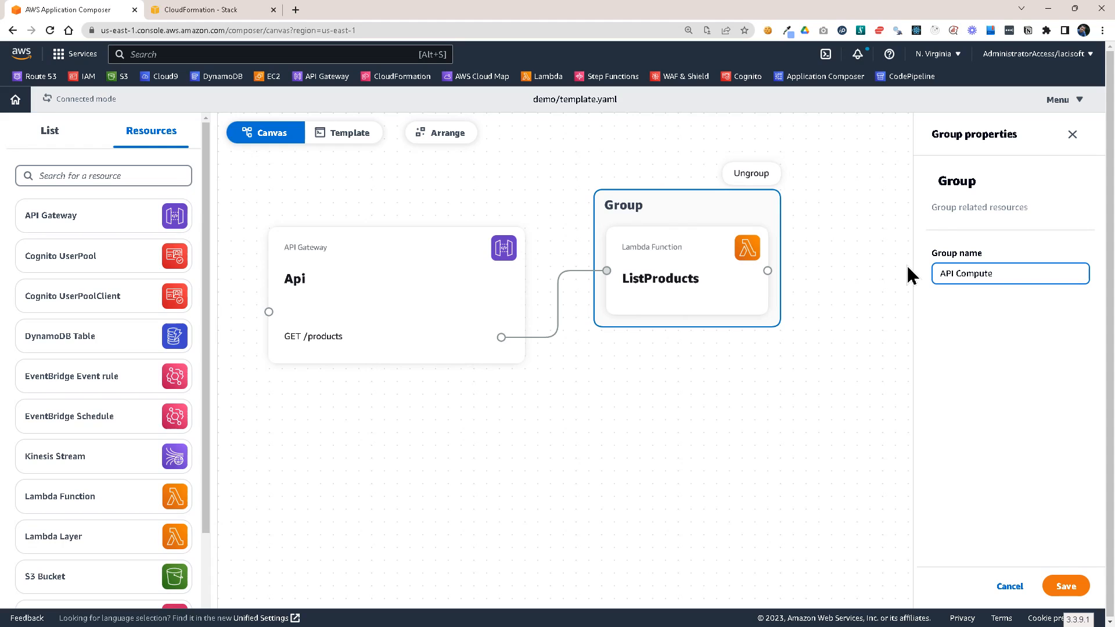
pyautogui.click(1070, 585)
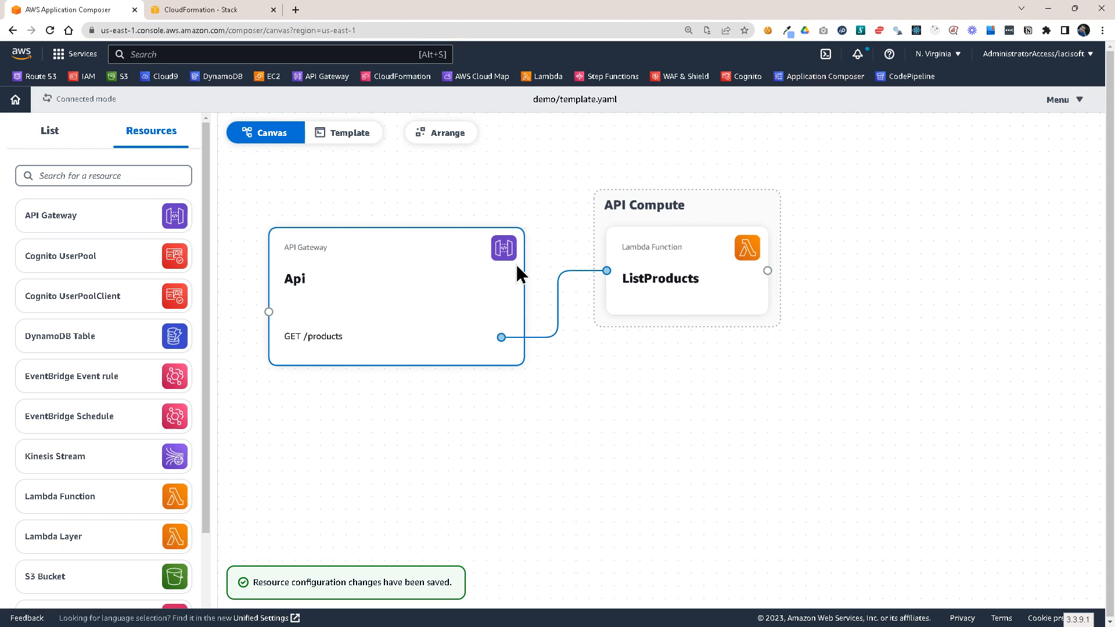
# - Add a new Lambda Function to the API Compute group and reposition the Api card and the group's contents
pyautogui.moveTo(190, 504); pyautogui.dragTo(739, 326)
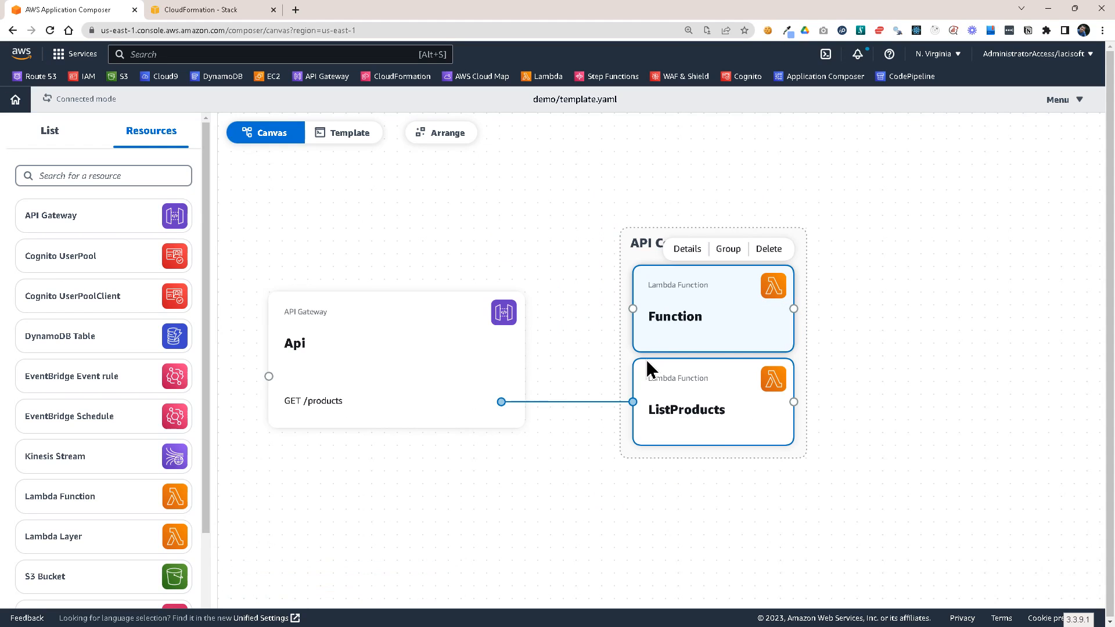
pyautogui.moveTo(422, 360); pyautogui.dragTo(414, 266)
pyautogui.moveTo(673, 250); pyautogui.dragTo(644, 216)
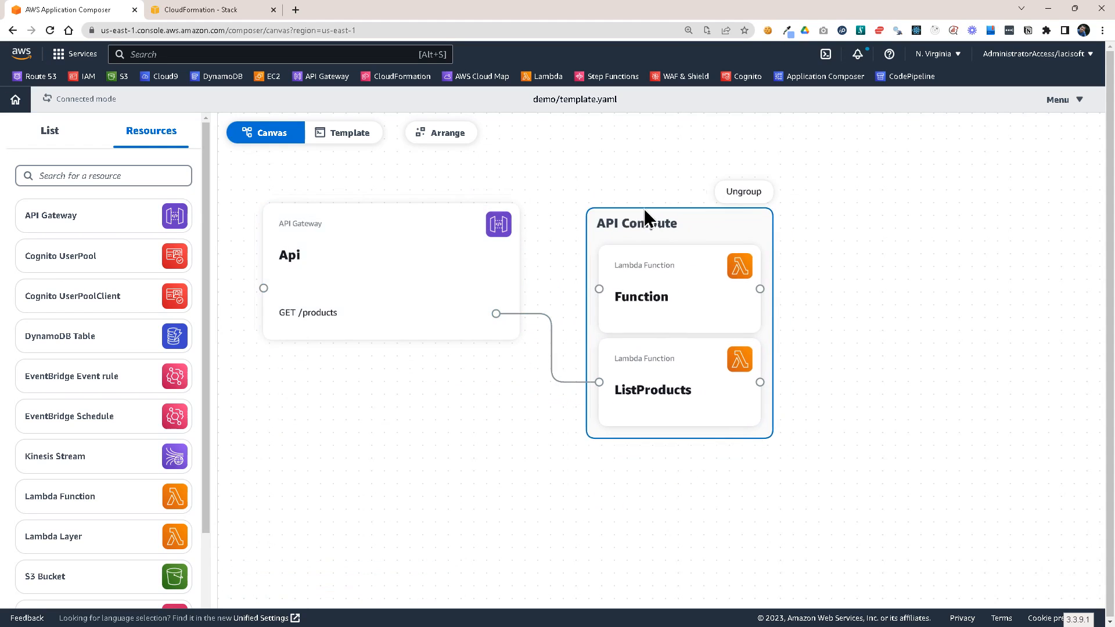
pyautogui.moveTo(655, 274)
pyautogui.mouseDown()
pyautogui.moveTo(654, 379)
pyautogui.moveTo(654, 249)
pyautogui.moveTo(653, 287)
pyautogui.mouseUp()
pyautogui.click(779, 298)
pyautogui.click(691, 268)
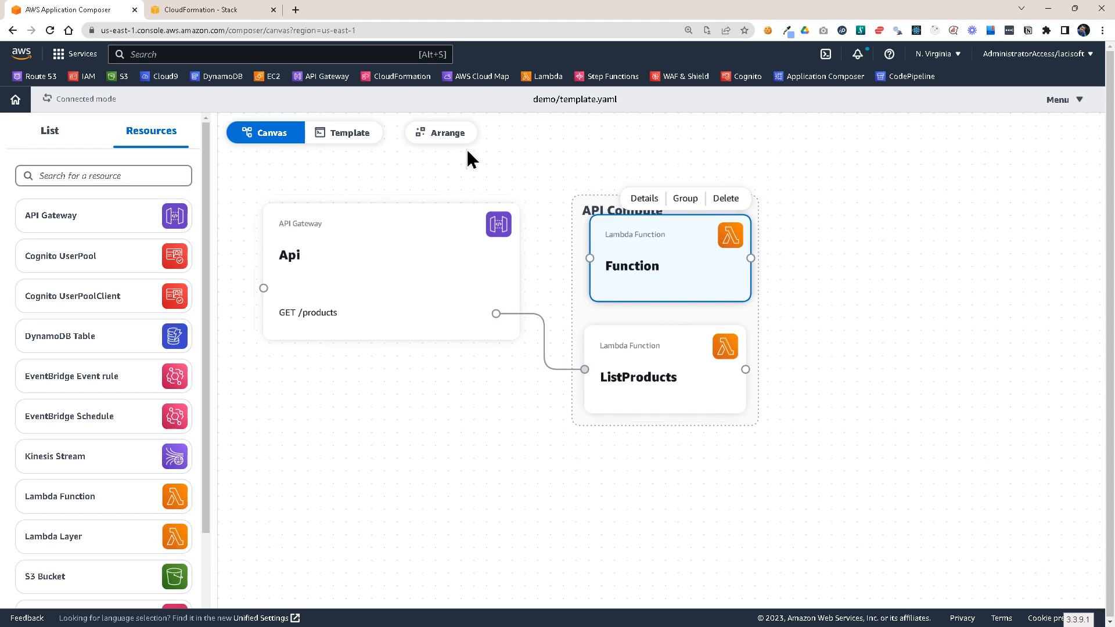
# - Auto-arrange the canvas, then bring the API Compute group closer to the Api card and move Api slightly upward
pyautogui.click(447, 133)
pyautogui.moveTo(625, 333); pyautogui.dragTo(581, 336)
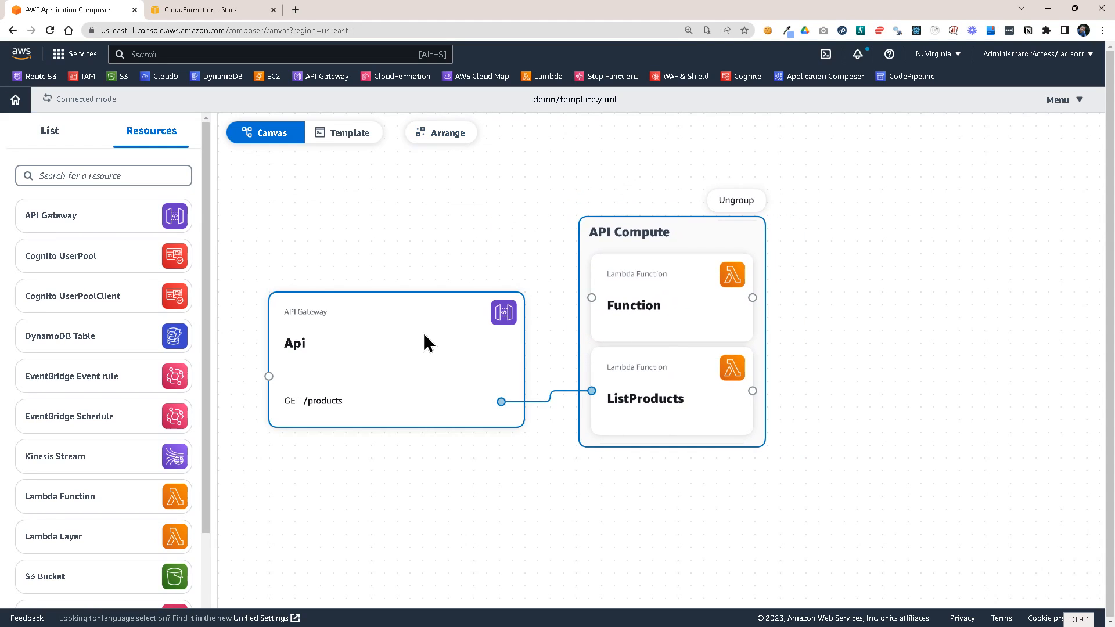
pyautogui.moveTo(427, 343); pyautogui.dragTo(426, 299)
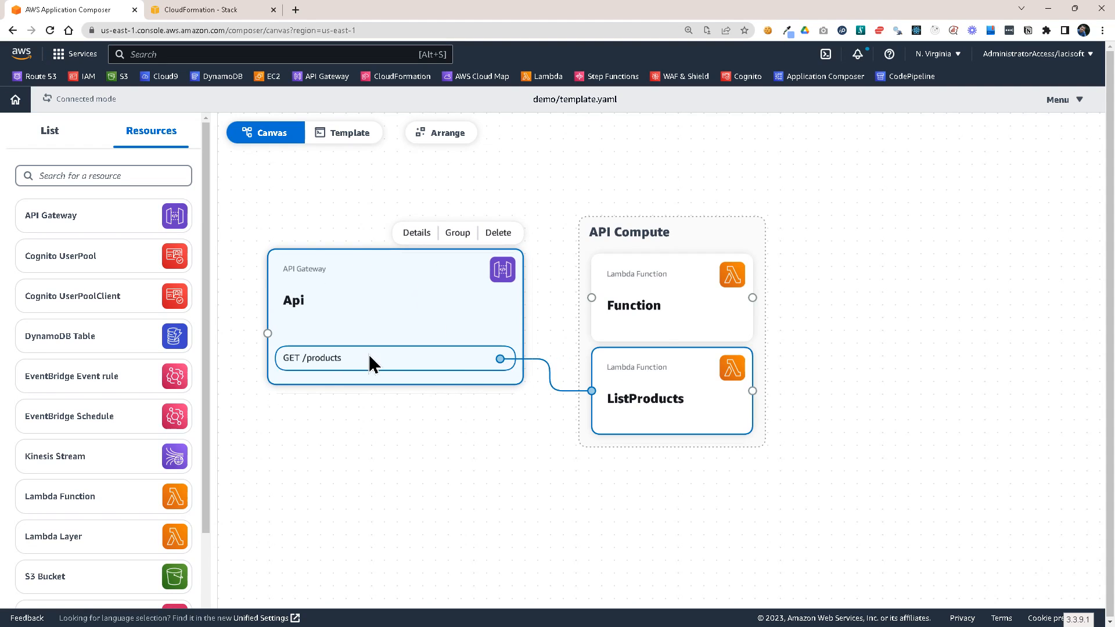
# - Set the new function's logical ID to CreateProduct and its source path to src/CreateProduct
pyautogui.click(649, 309)
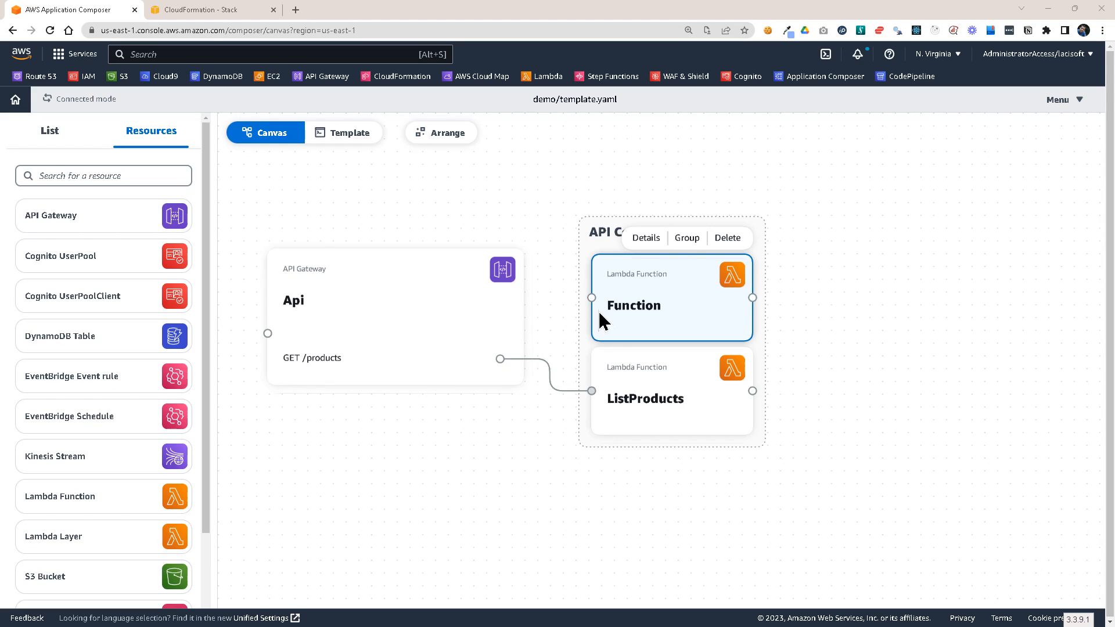
pyautogui.doubleClick(676, 299)
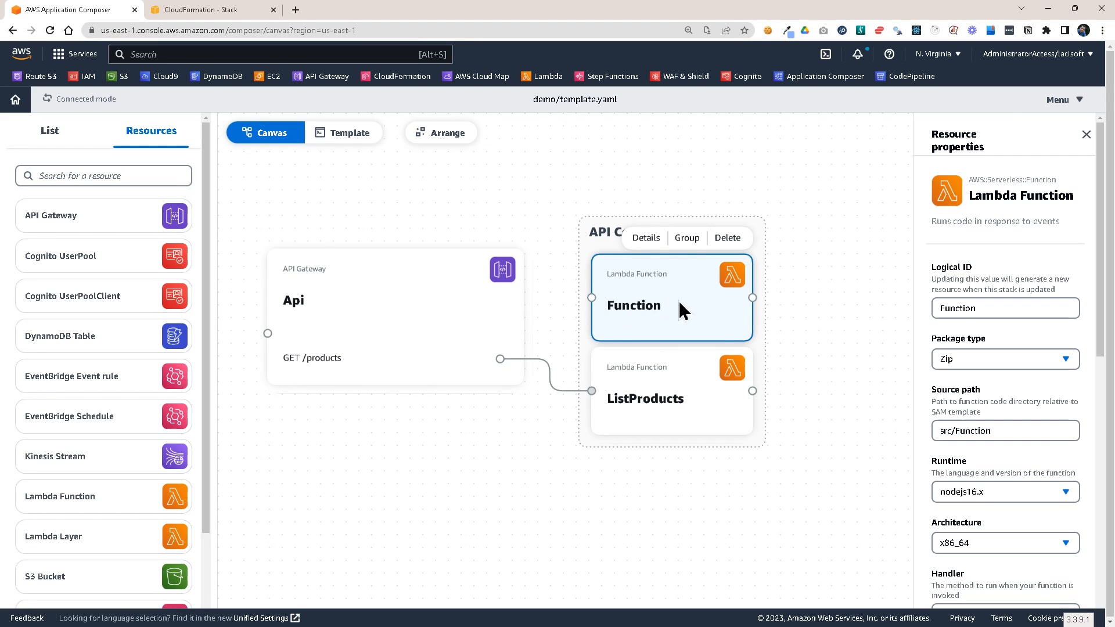
pyautogui.doubleClick(976, 310)
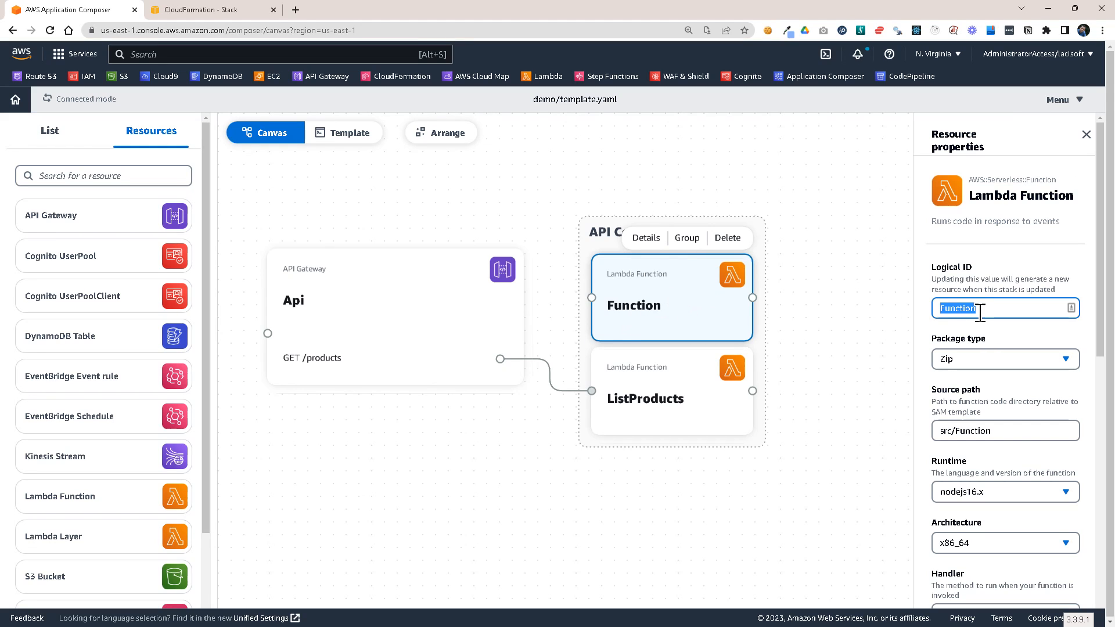
pyautogui.write('CreateProduct')
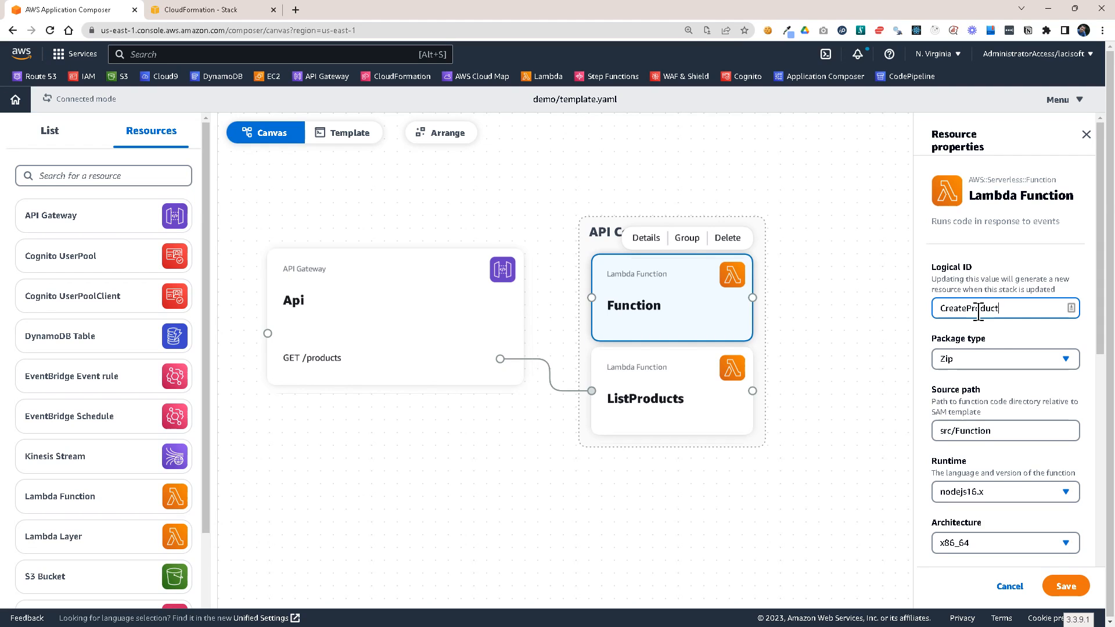
pyautogui.doubleClick(976, 430)
pyautogui.write('CreateProd')
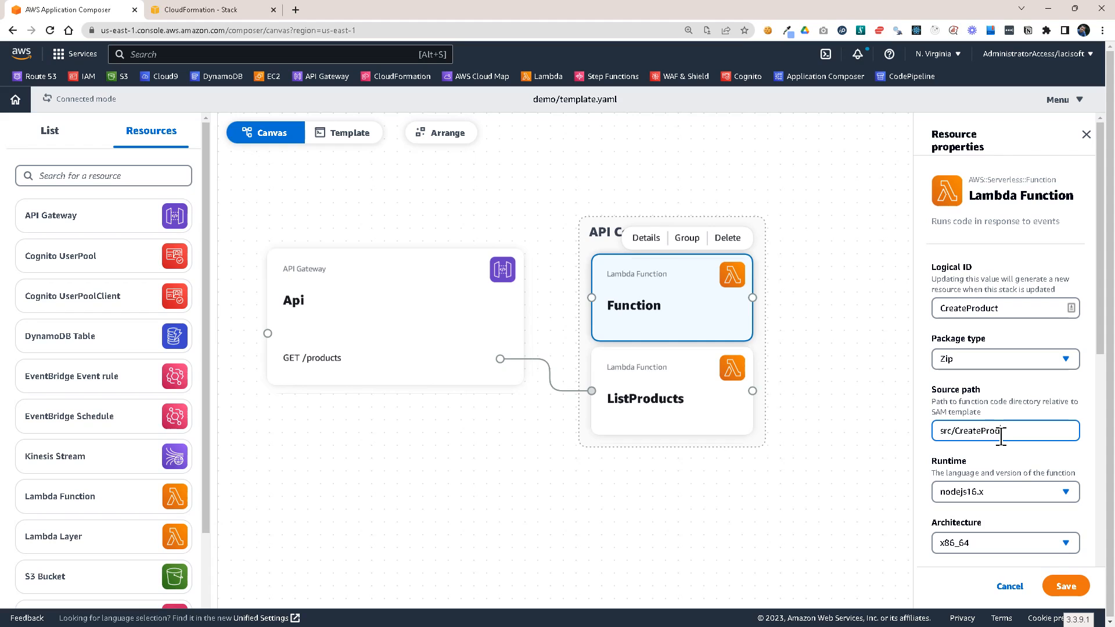
# - Set the new function's memory to 128 MB and save its resource properties
pyautogui.scroll(-3, 1018, 447)
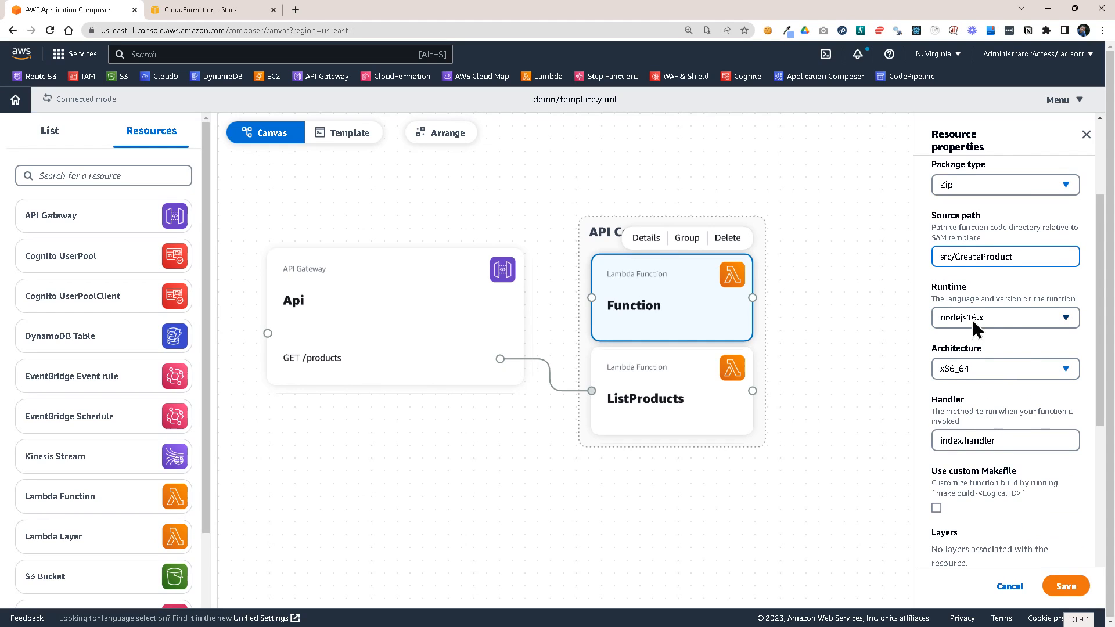
pyautogui.scroll(-6, 970, 395)
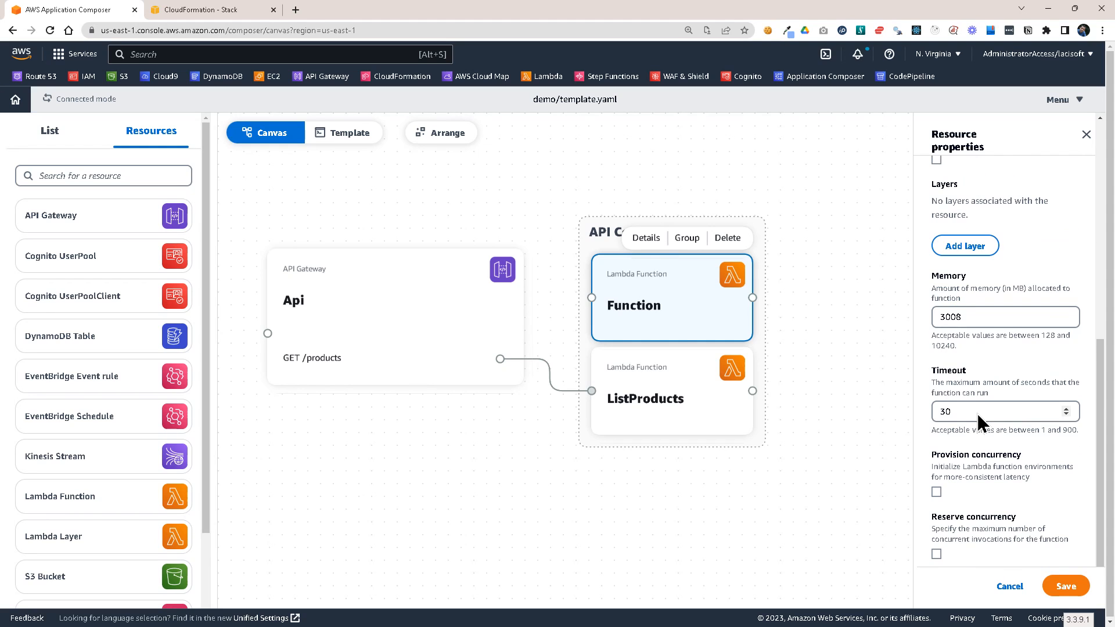
pyautogui.doubleClick(952, 315)
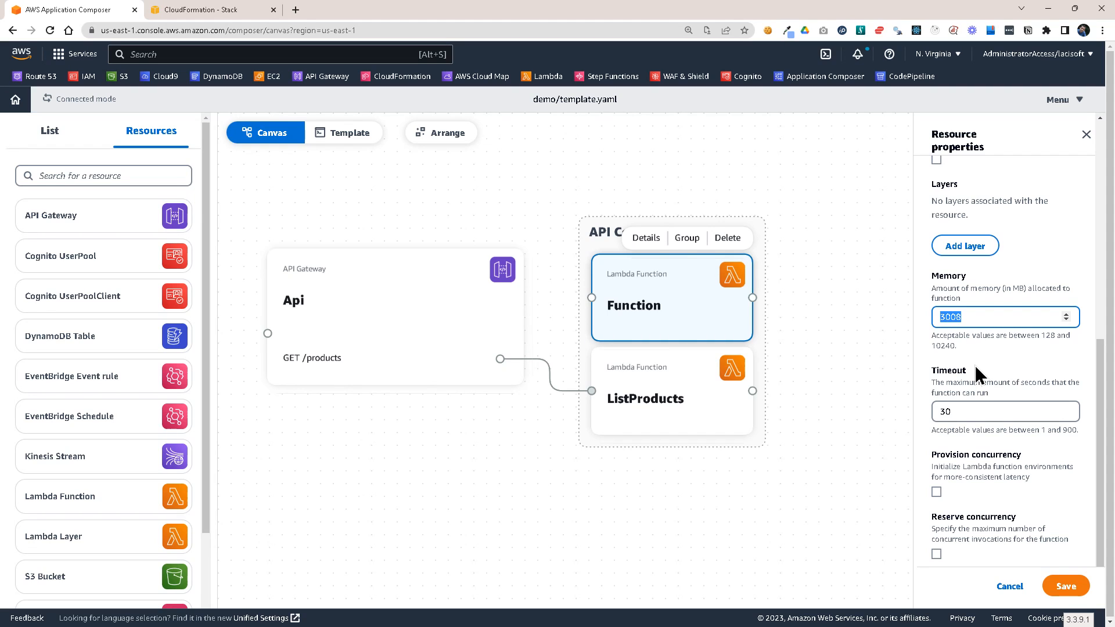
pyautogui.write('128')
pyautogui.click(1000, 360)
pyautogui.click(1066, 586)
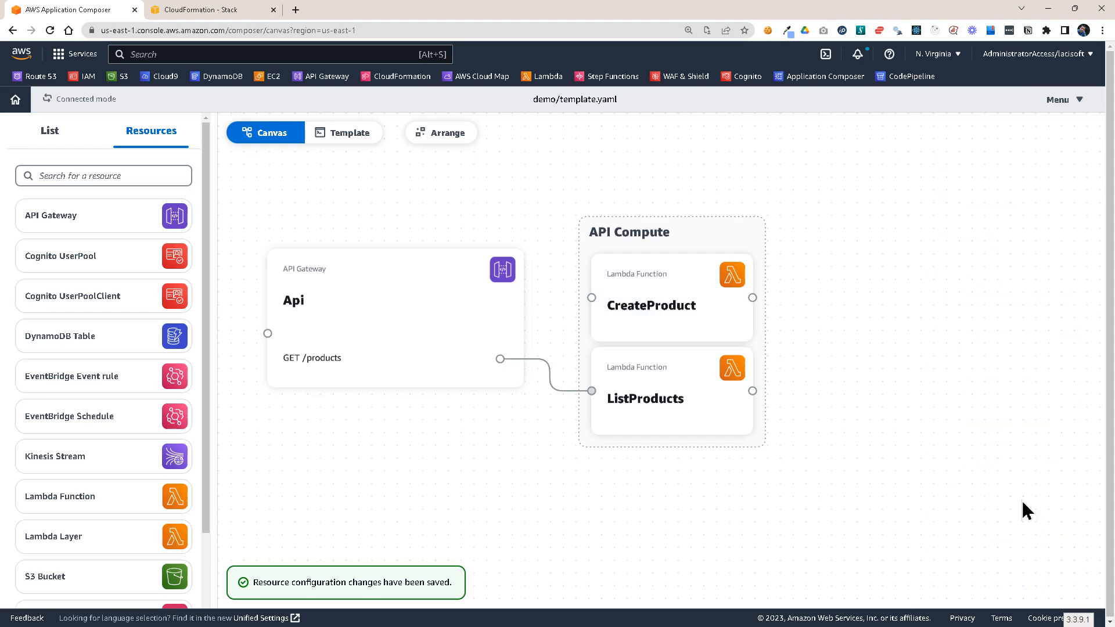
# - Add a route with method POST and path /products to the Api resource and save it
pyautogui.click(368, 266)
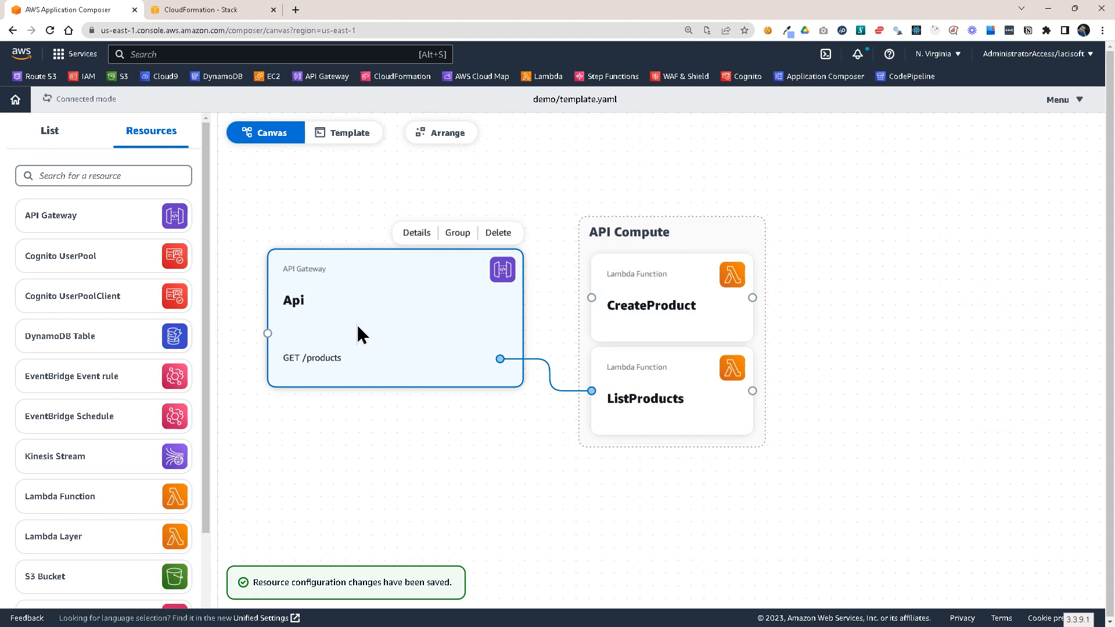
pyautogui.doubleClick(346, 307)
pyautogui.scroll(-4, 999, 379)
pyautogui.scroll(-2, 1008, 389)
pyautogui.scroll(2, 1020, 401)
pyautogui.click(965, 411)
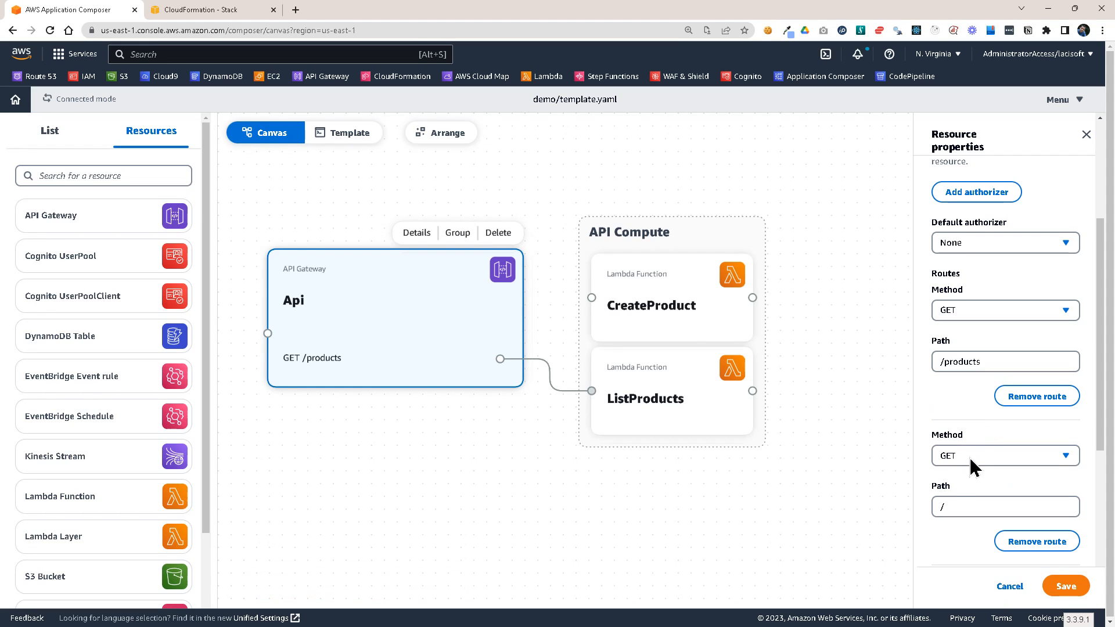
pyautogui.click(970, 456)
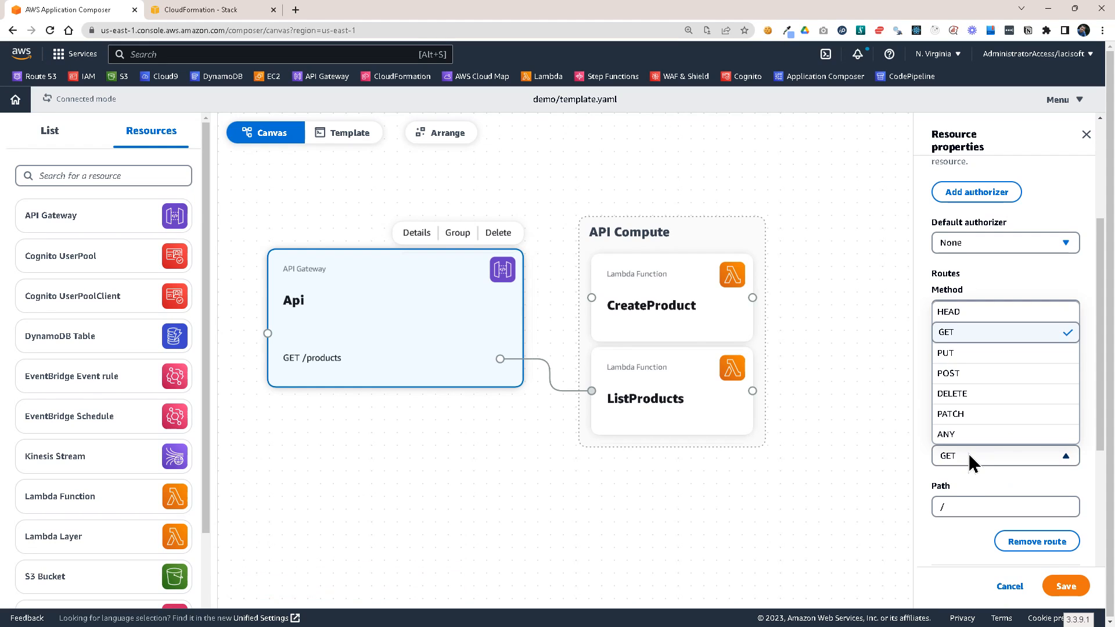
pyautogui.click(965, 373)
pyautogui.click(978, 516)
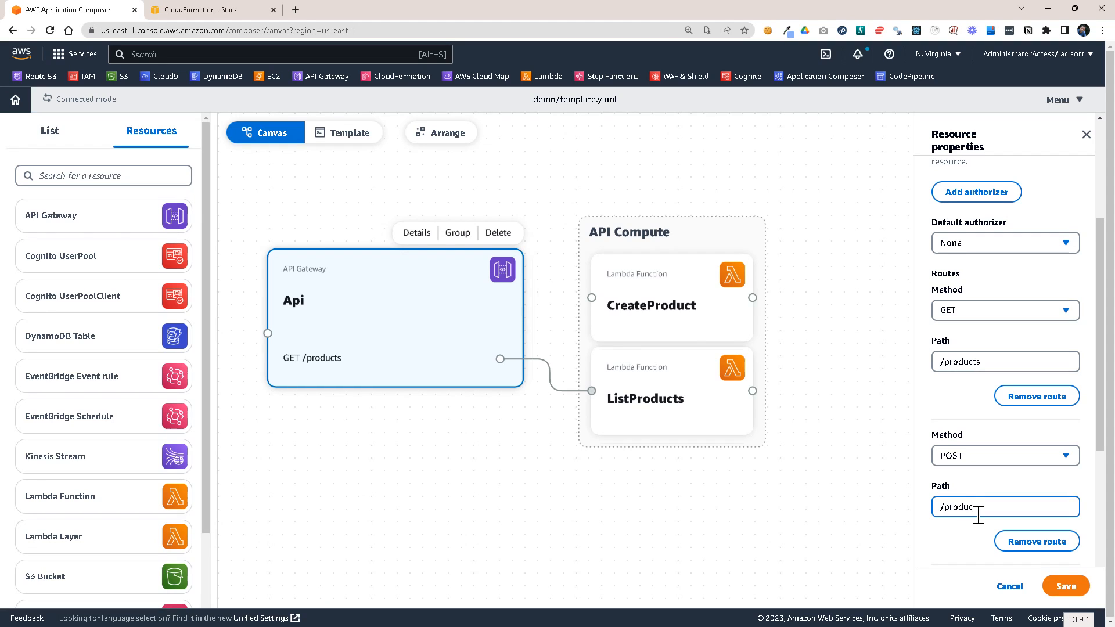
pyautogui.write('products')
pyautogui.click(1066, 587)
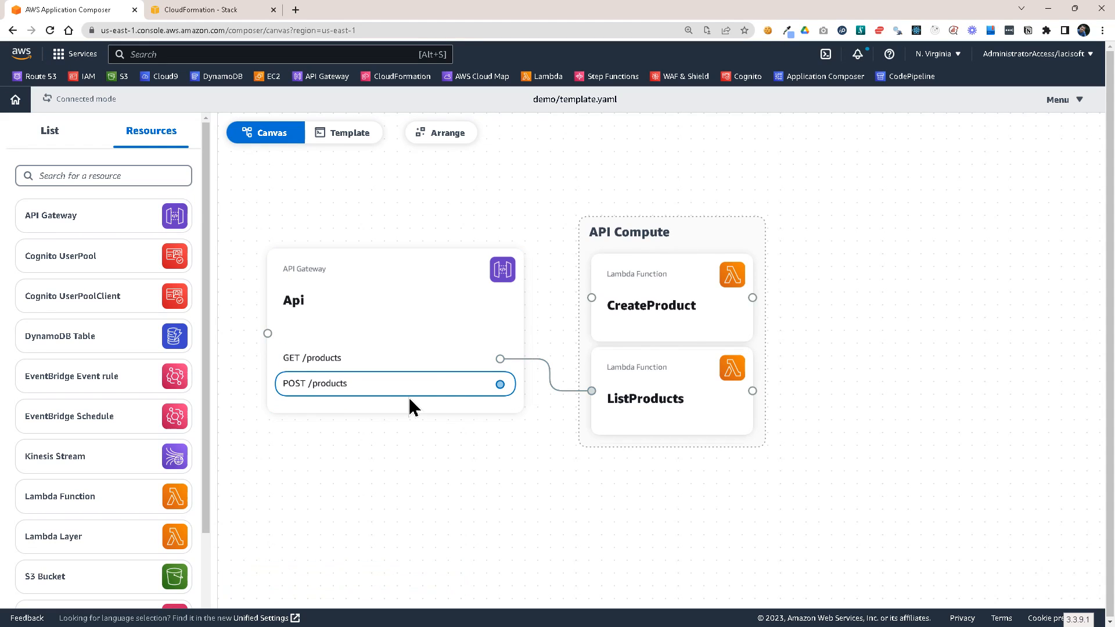
# - Connect the Api's POST /products route to the CreateProduct function and try to reposition the cards in the API Compute group
pyautogui.moveTo(493, 386); pyautogui.dragTo(592, 296)
pyautogui.moveTo(744, 228); pyautogui.dragTo(741, 268)
pyautogui.moveTo(685, 425); pyautogui.dragTo(693, 337)
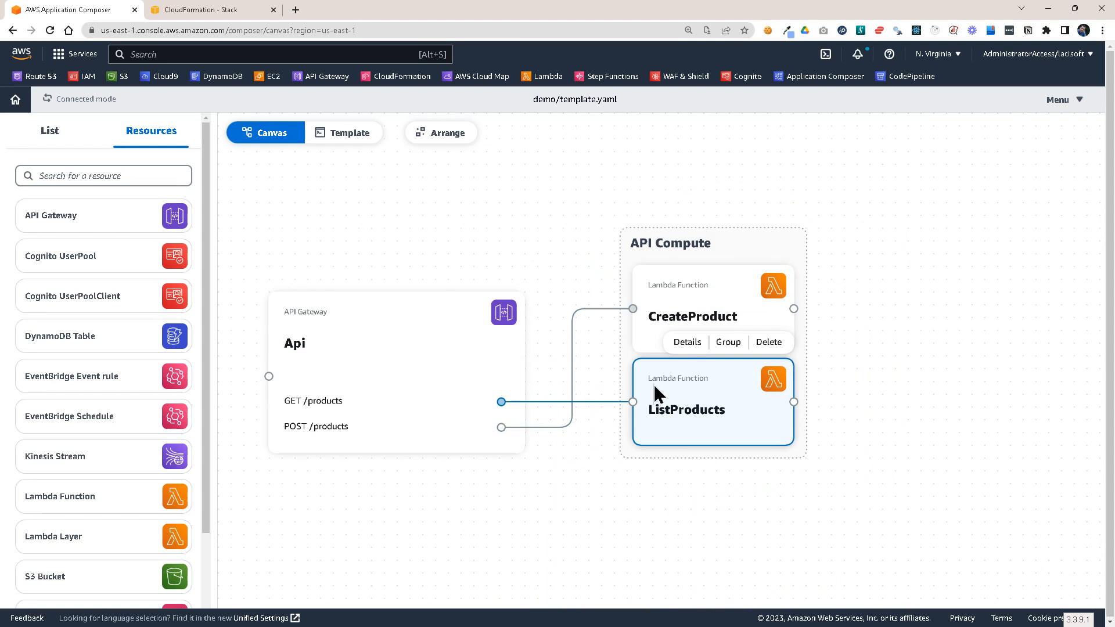
pyautogui.click(618, 494)
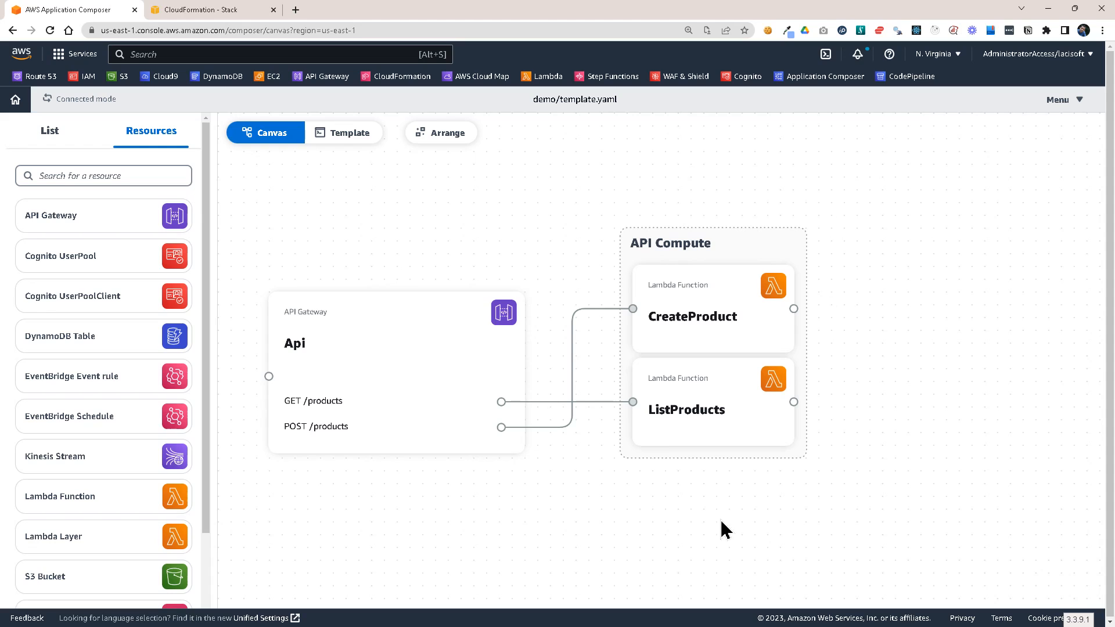
pyautogui.click(748, 254)
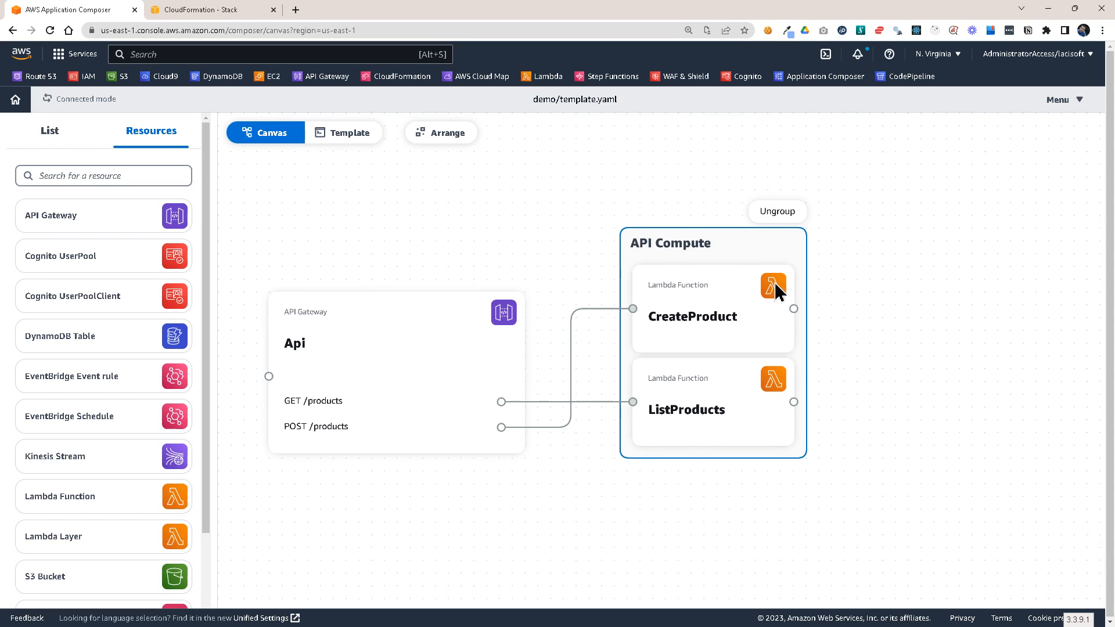
# - Examine the AWS::Composer::Groups metadata at the end of the generated template
pyautogui.click(337, 137)
pyautogui.scroll(-10, 356, 276)
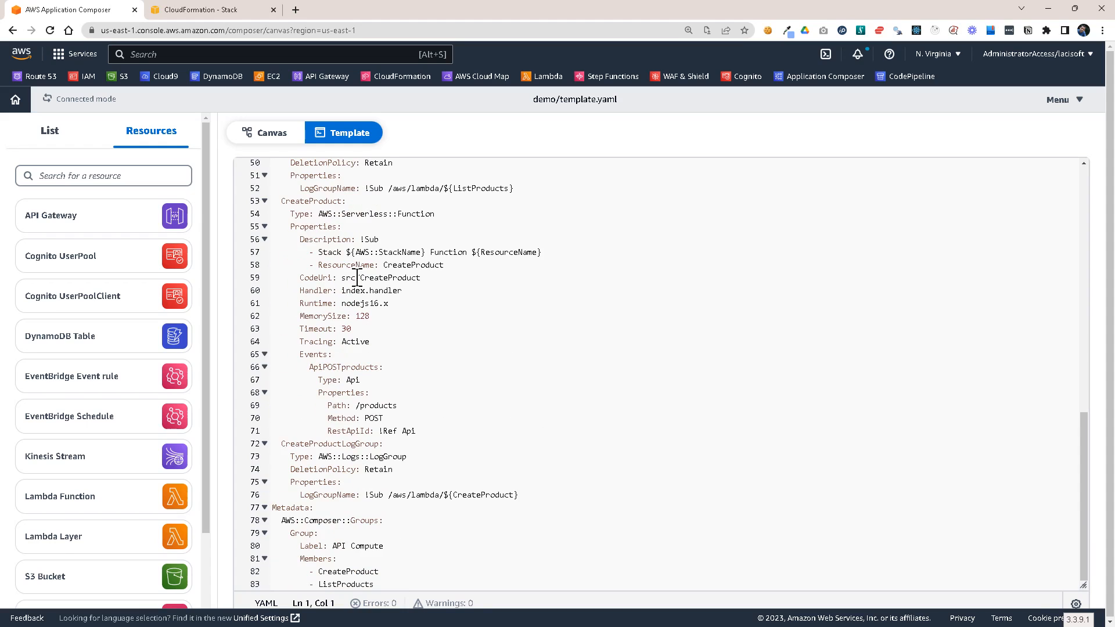
pyautogui.moveTo(272, 508); pyautogui.dragTo(327, 510)
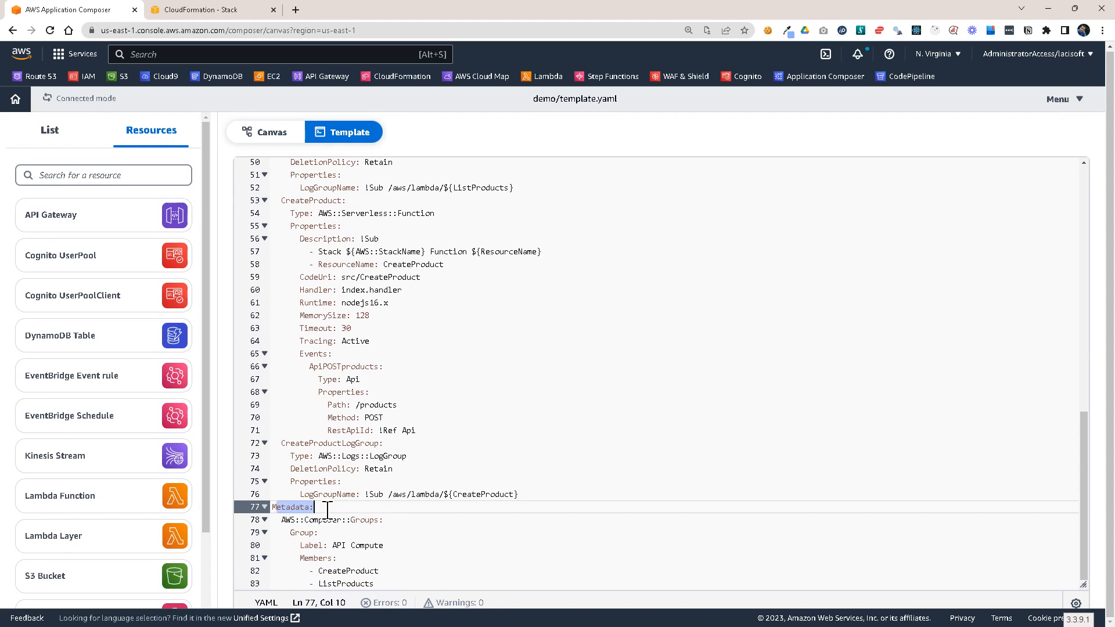
pyautogui.click(319, 521)
pyautogui.click(303, 532)
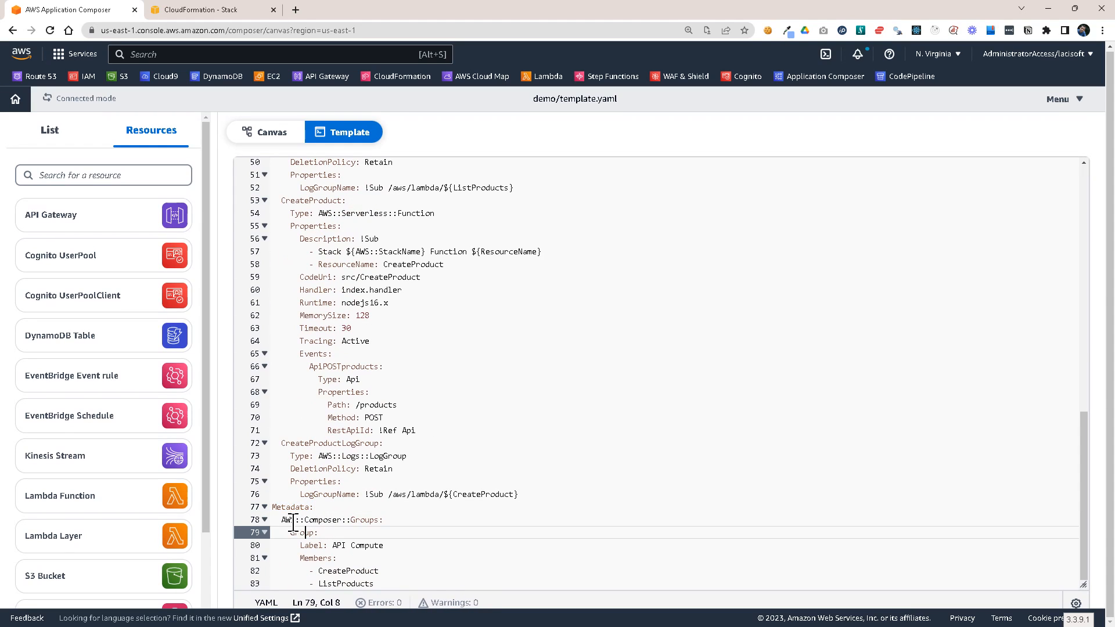
pyautogui.click(339, 518)
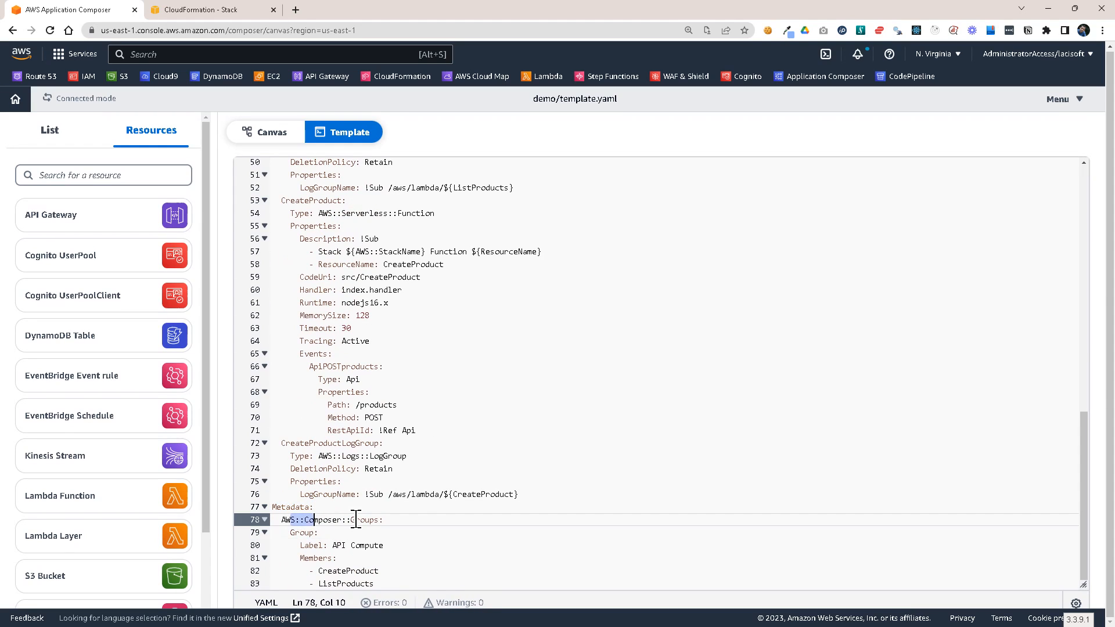
# - Review the API Compute group's label and its CreateProduct and ListProducts members in the template metadata
pyautogui.doubleClick(312, 532)
pyautogui.click(326, 546)
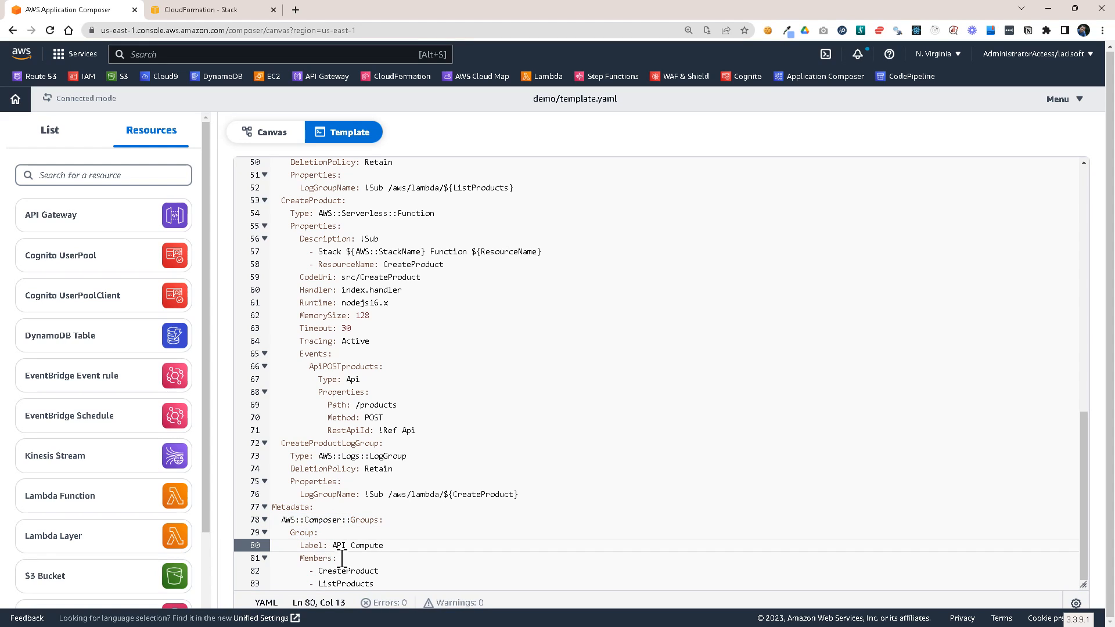
pyautogui.click(336, 572)
pyautogui.click(335, 584)
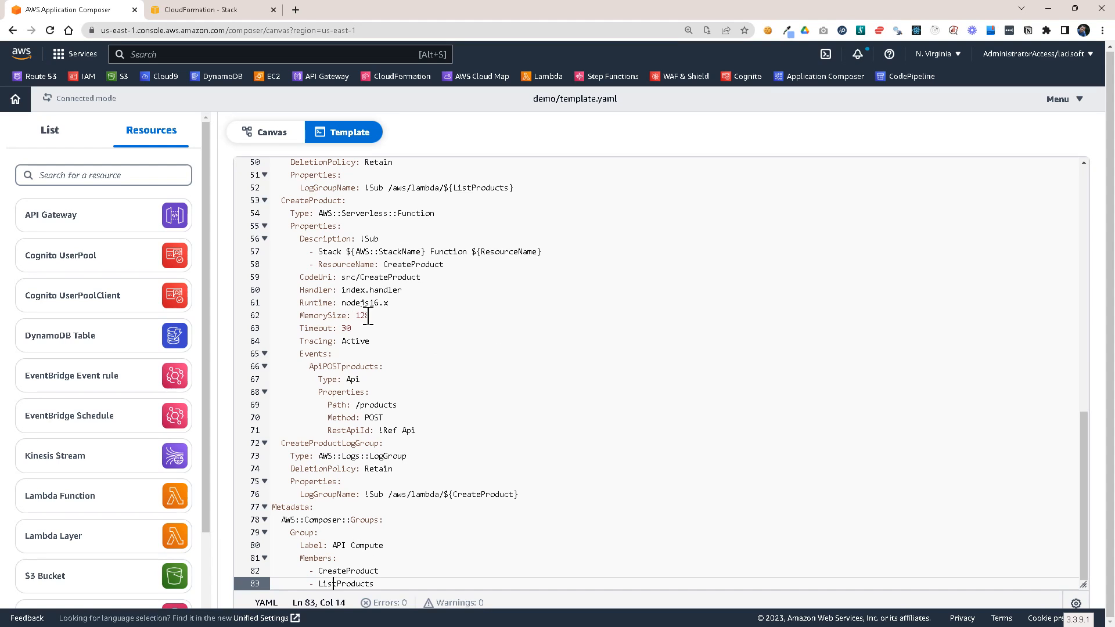
# - Return to the canvas, reposition the Api card and the API Compute group, and auto-arrange the layout
pyautogui.click(277, 139)
pyautogui.moveTo(702, 247); pyautogui.dragTo(652, 244)
pyautogui.moveTo(409, 324); pyautogui.dragTo(381, 308)
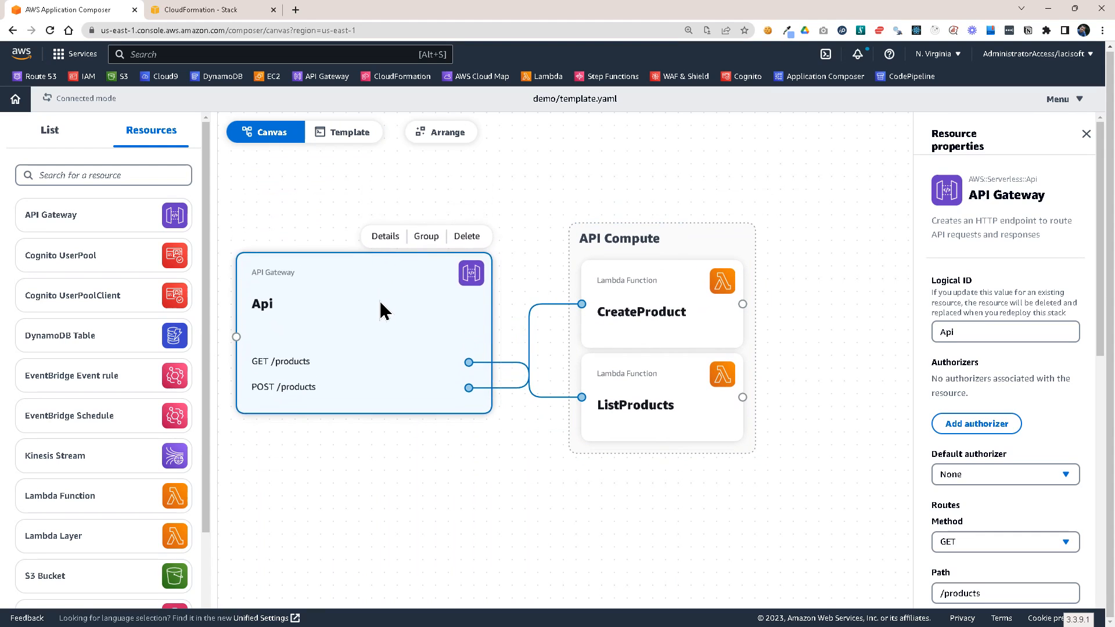
pyautogui.moveTo(676, 235); pyautogui.dragTo(668, 275)
pyautogui.click(448, 131)
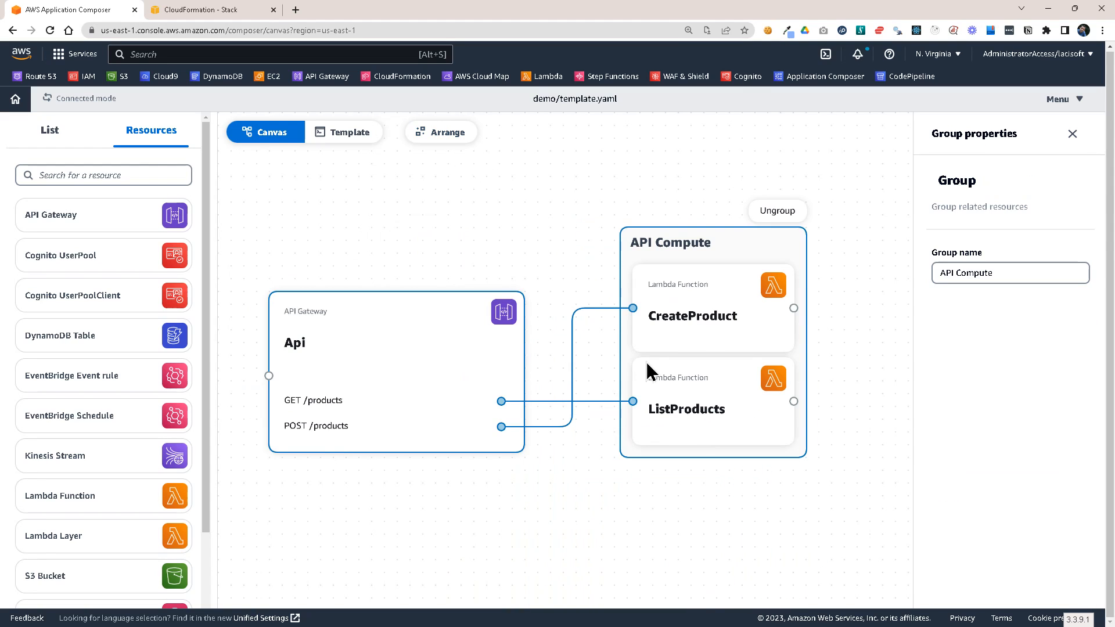
# - Switch to CloudFormation, open the resources of the application-composer-stuff stack and refresh the list
pyautogui.click(210, 10)
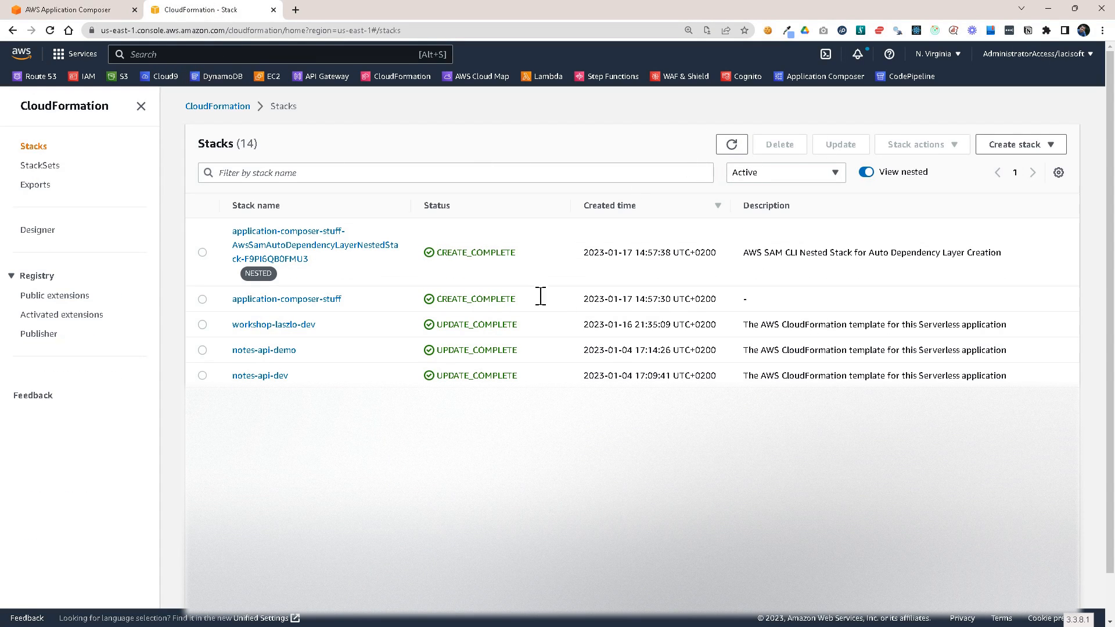
pyautogui.click(286, 300)
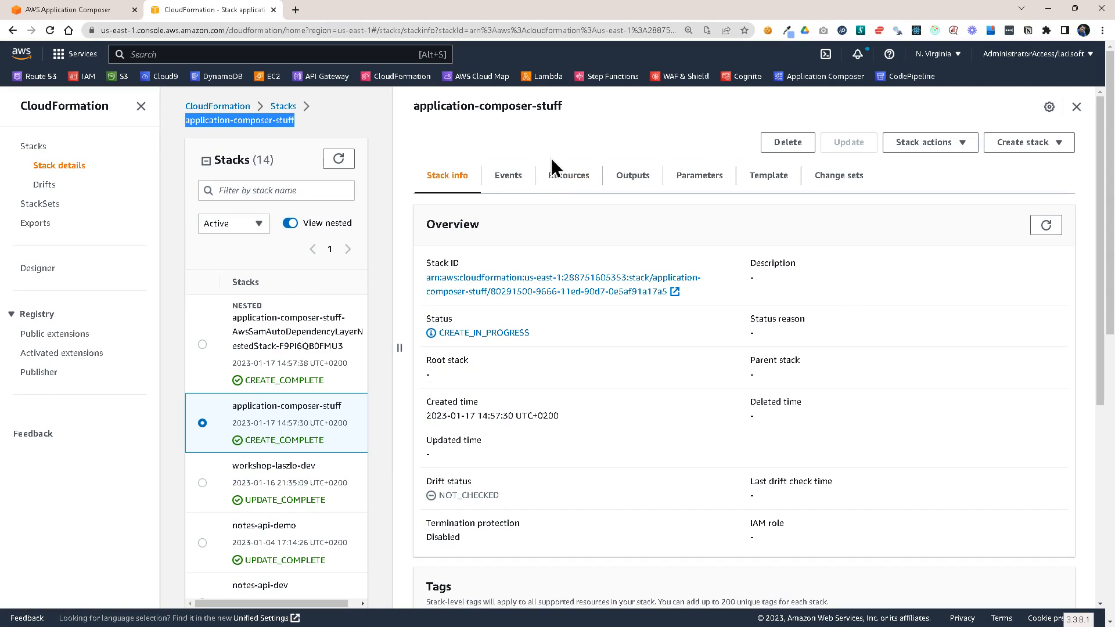
pyautogui.click(553, 178)
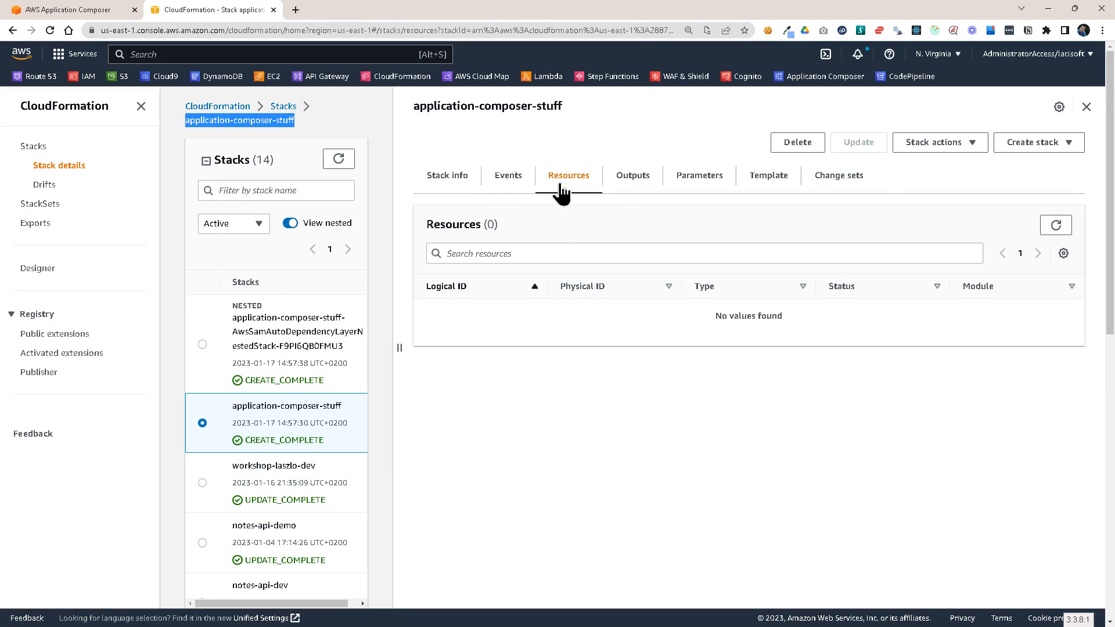
pyautogui.click(1056, 226)
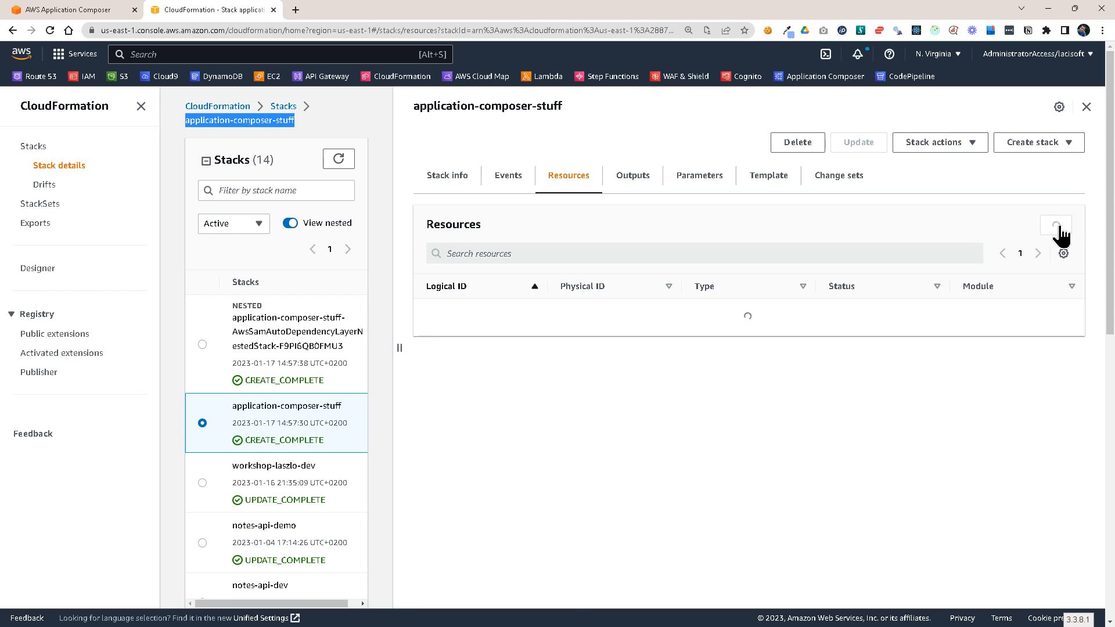
pyautogui.scroll(-2, 684, 279)
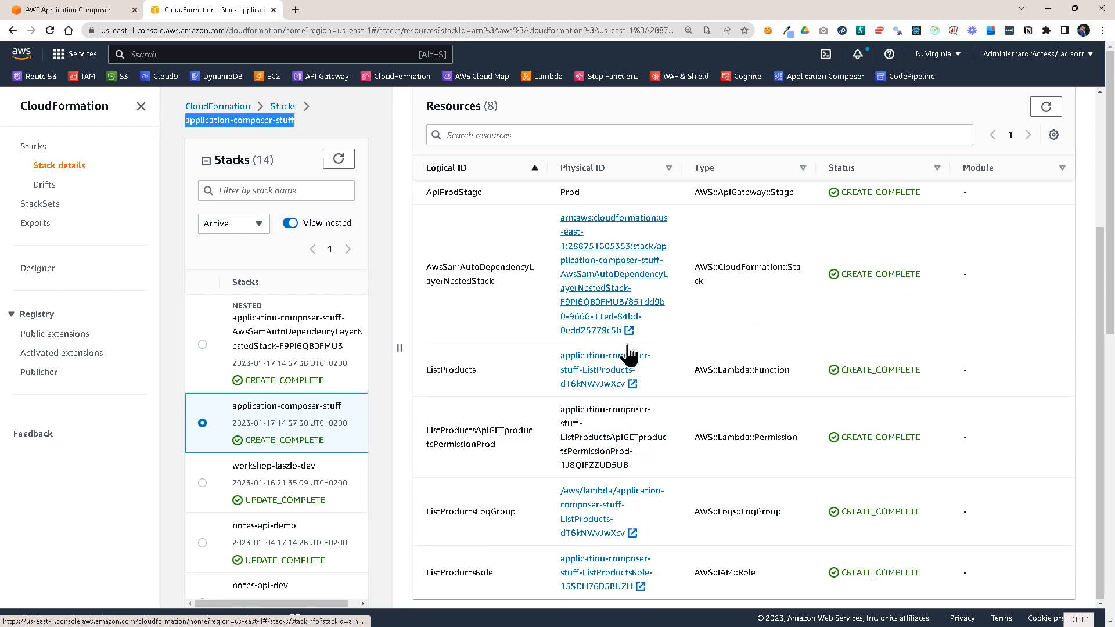
# - Examine the stack's deployed resources, from the ListProducts role, log group, permission and function up to the nested stack and API deployment
pyautogui.moveTo(449, 572); pyautogui.dragTo(511, 570)
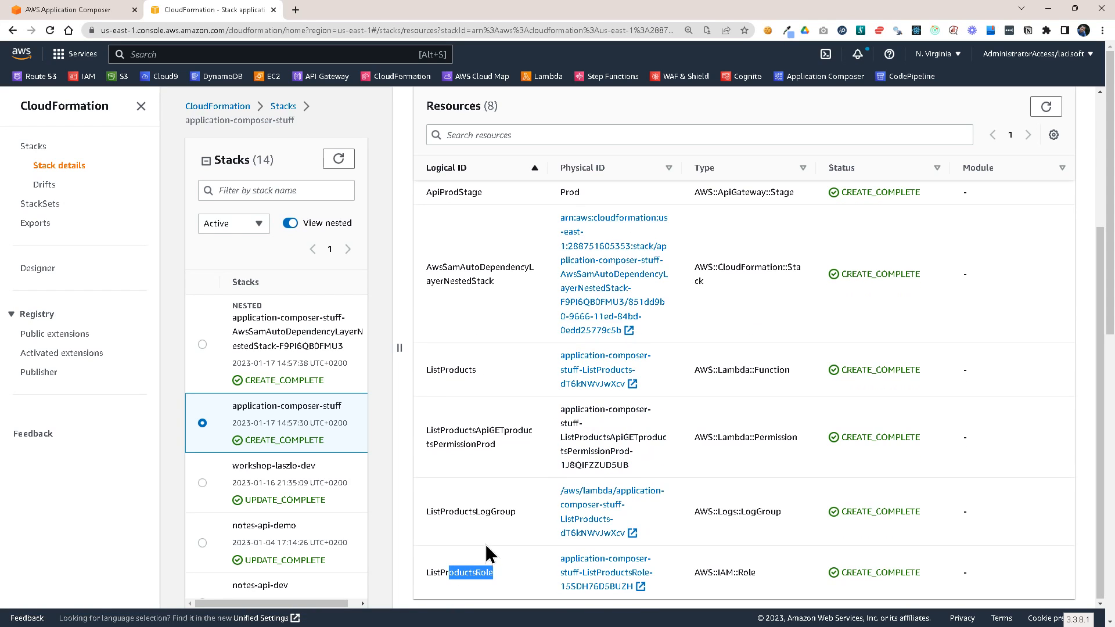
pyautogui.doubleClick(434, 513)
pyautogui.moveTo(435, 445); pyautogui.dragTo(489, 431)
pyautogui.click(474, 356)
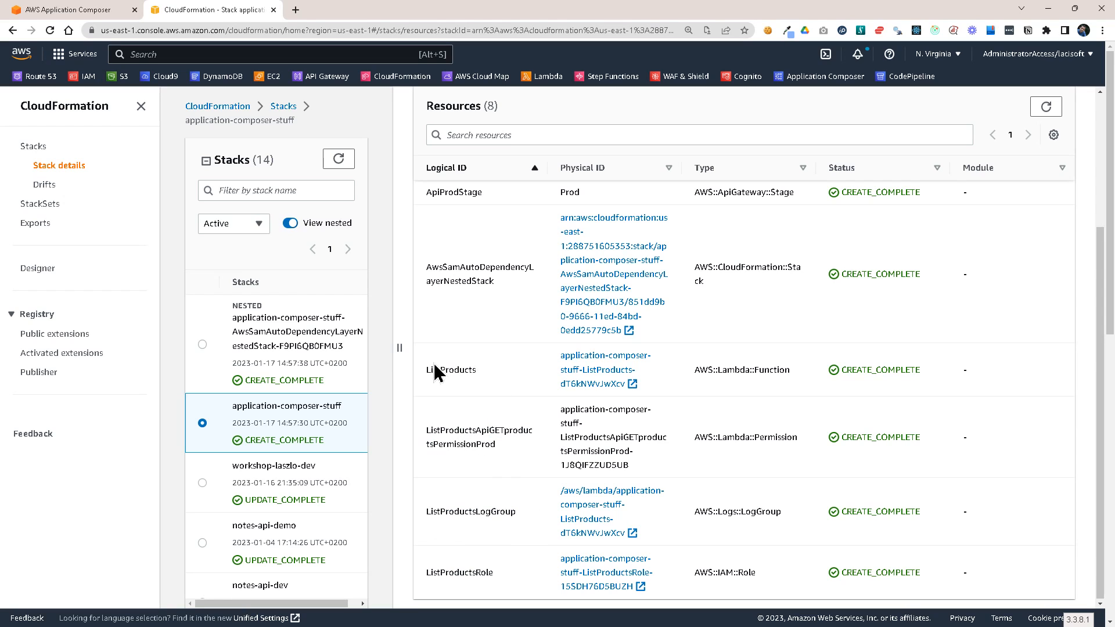
pyautogui.moveTo(436, 369); pyautogui.dragTo(504, 371)
pyautogui.scroll(2, 509, 375)
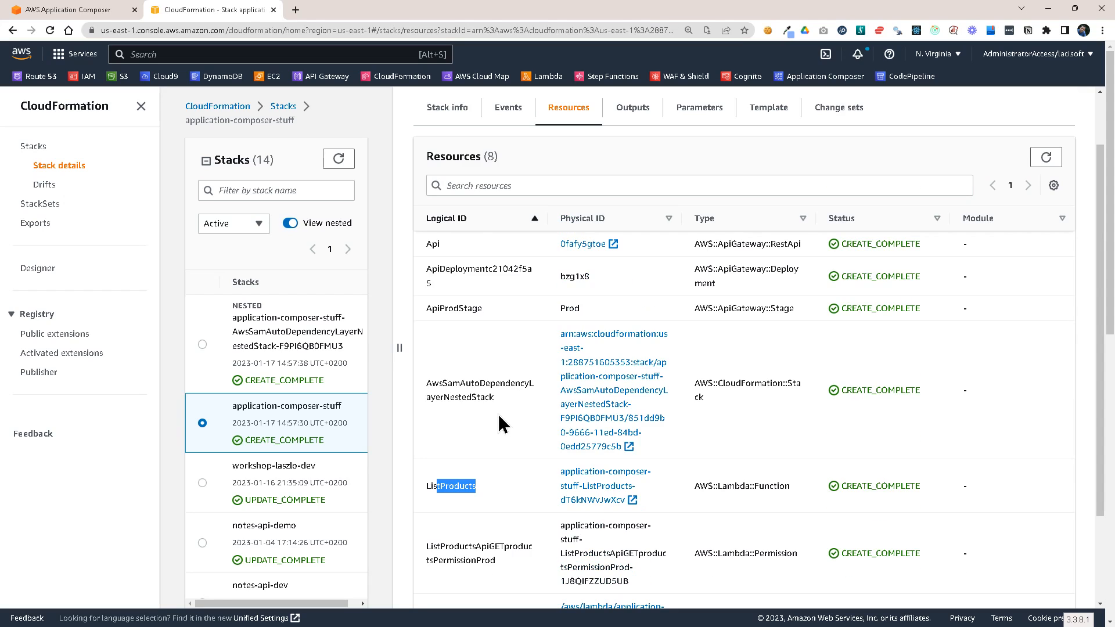
pyautogui.click(441, 401)
pyautogui.moveTo(497, 407); pyautogui.dragTo(451, 284)
pyautogui.click(468, 299)
pyautogui.click(458, 280)
pyautogui.scroll(2, 474, 305)
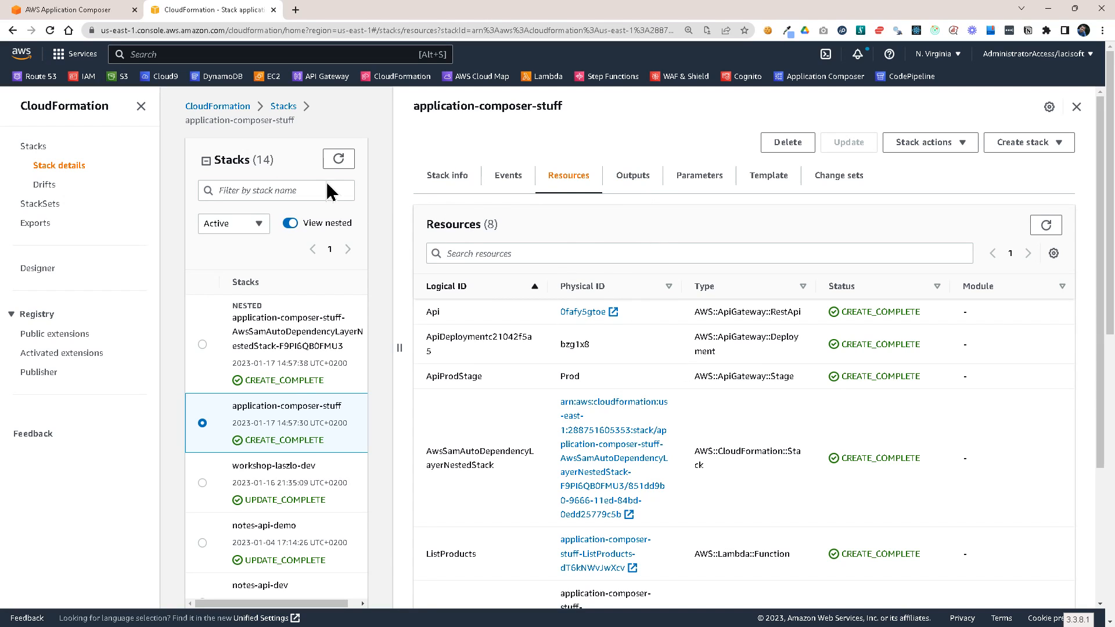
# - Switch to Visual Studio Code and review the CreateProduct function and group metadata in template.yaml
pyautogui.hotkey('alt', 'Tab')
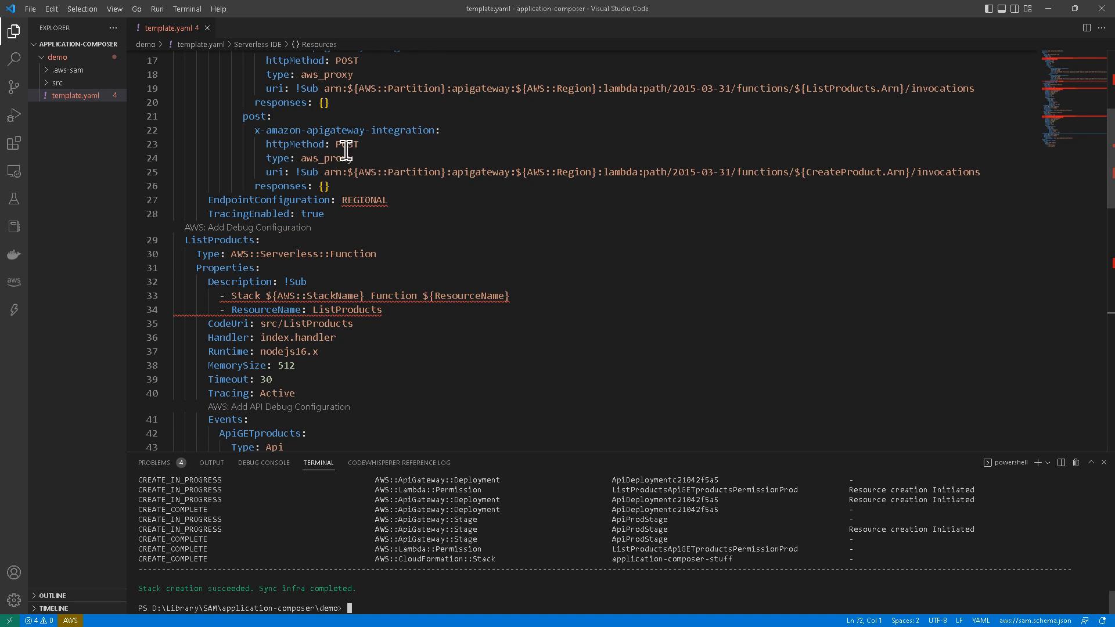
pyautogui.scroll(-3, 387, 238)
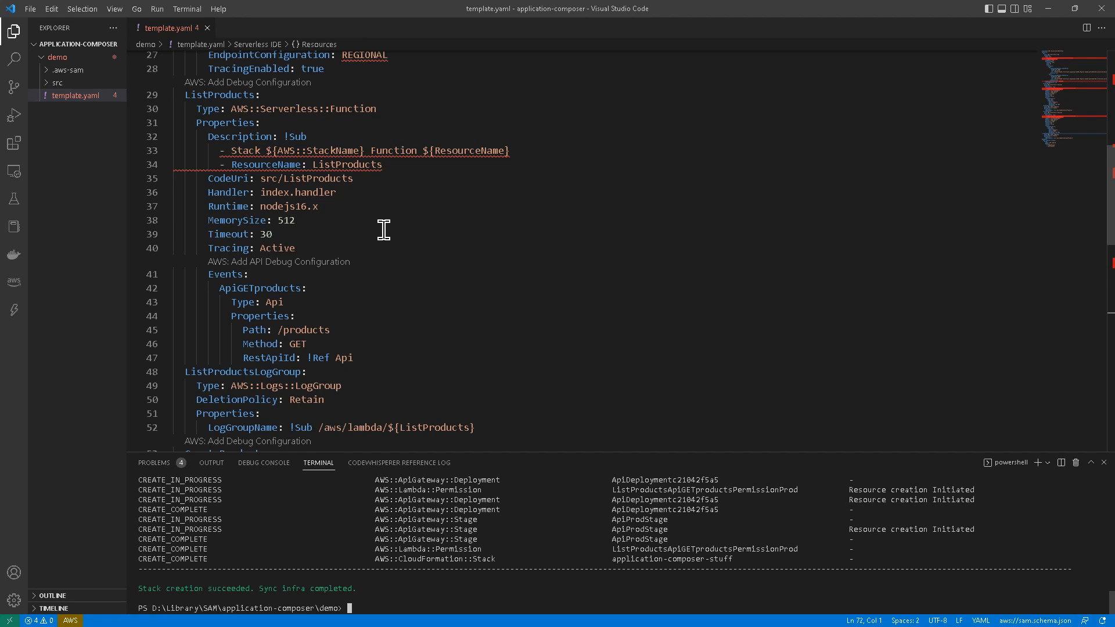
pyautogui.scroll(-3, 384, 227)
pyautogui.click(281, 294)
pyautogui.scroll(-3, 352, 232)
pyautogui.moveTo(196, 222); pyautogui.dragTo(403, 402)
pyautogui.scroll(-5, 402, 311)
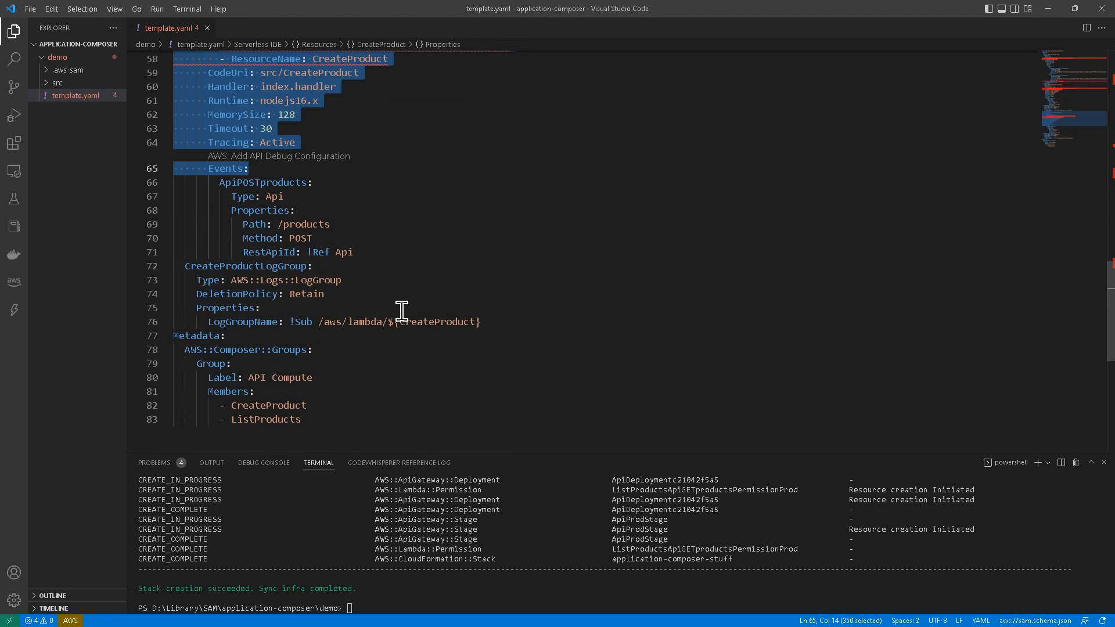
# - Rerun sam sync --stack-name application-composer-stuff in the terminal to deploy the updated template
pyautogui.click(533, 574)
pyautogui.press('Up')
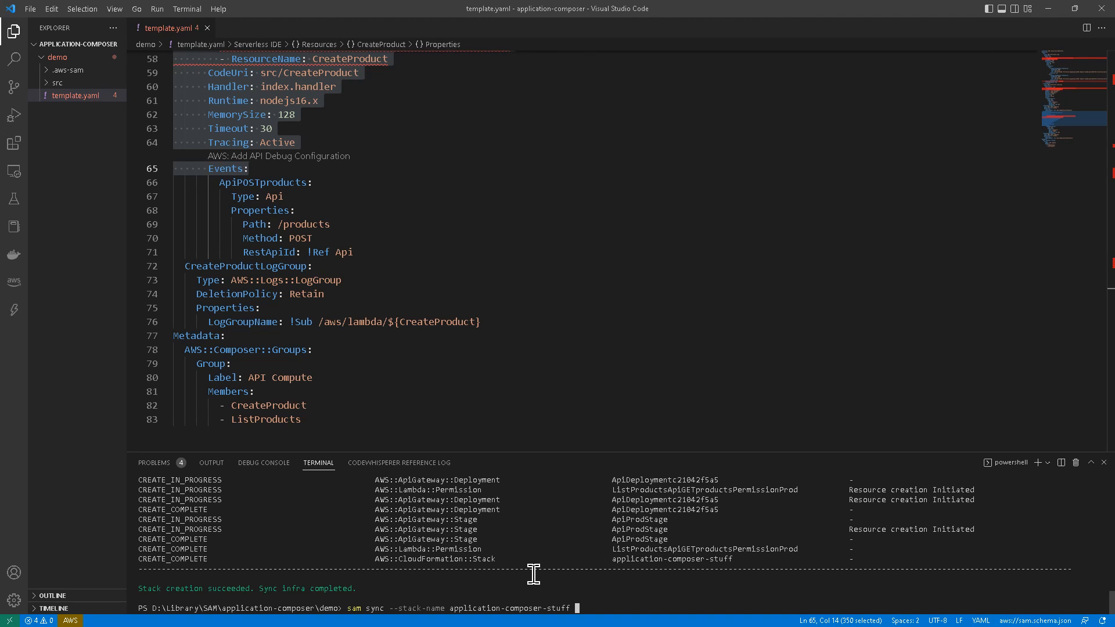
pyautogui.press('Return')
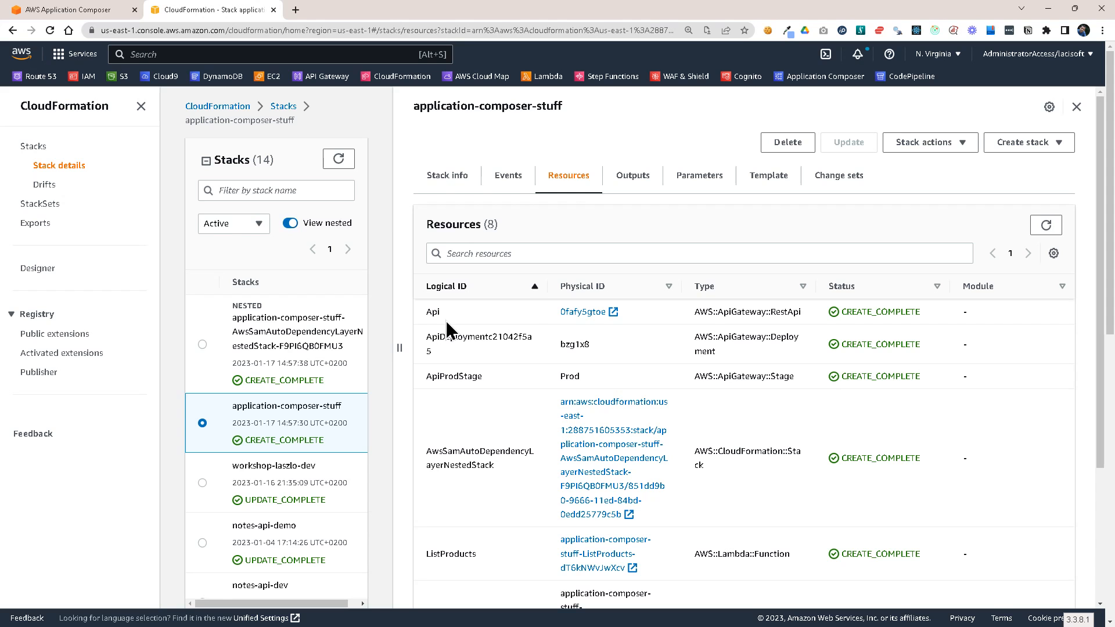
# - Switch back to Application Composer and add a DynamoDB Table beside the API Compute group, moving the cards to make room
pyautogui.click(96, 9)
pyautogui.moveTo(341, 341); pyautogui.dragTo(344, 228)
pyautogui.moveTo(667, 235); pyautogui.dragTo(611, 208)
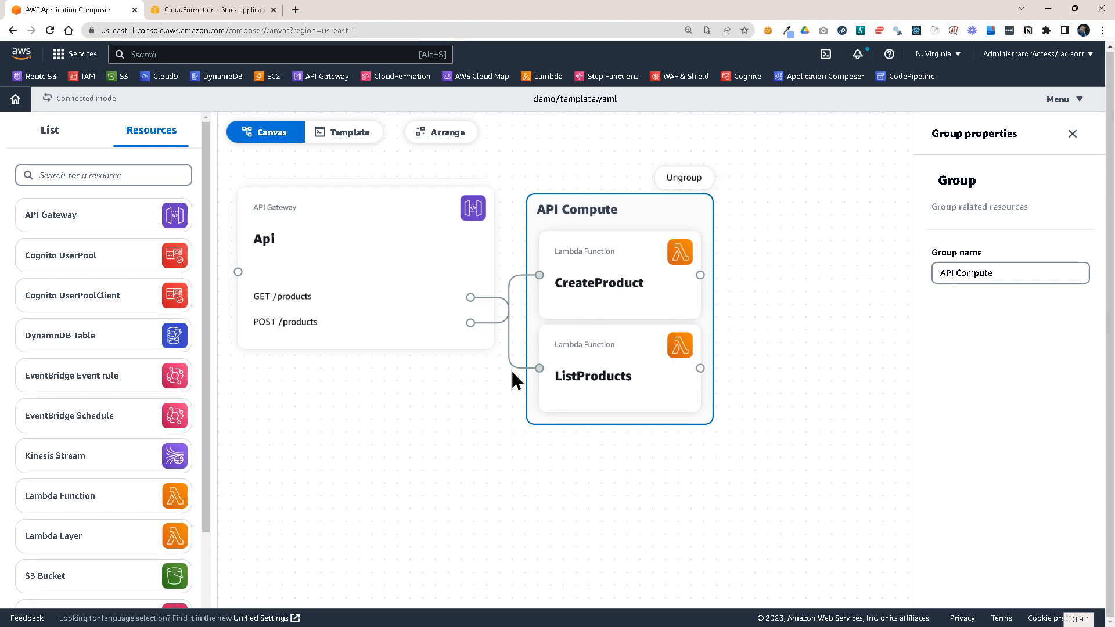
pyautogui.moveTo(30, 335); pyautogui.dragTo(775, 238)
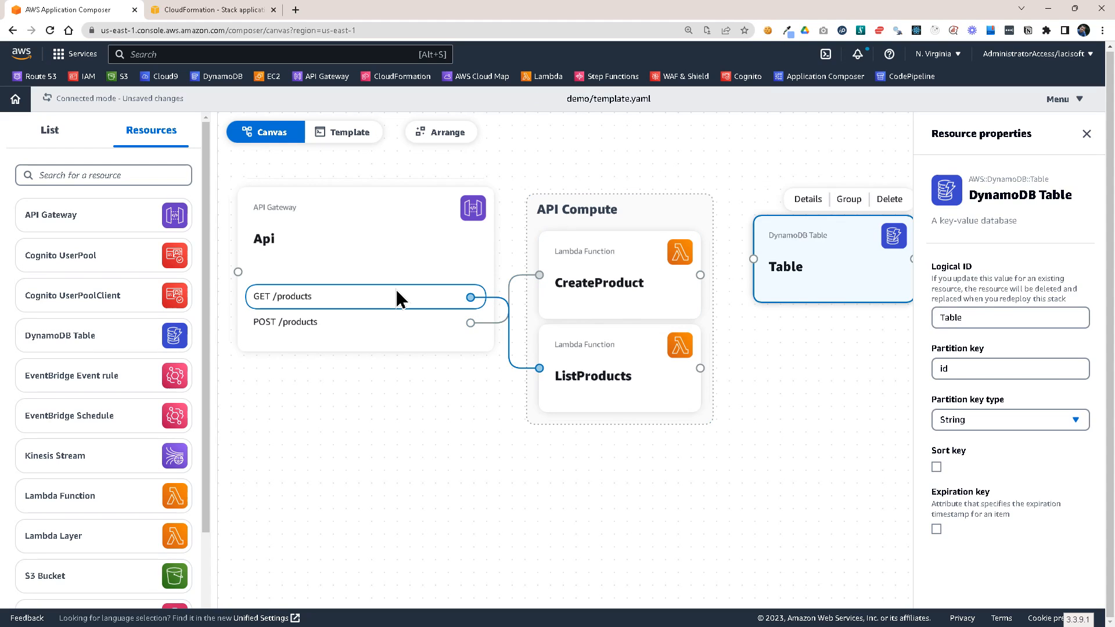
pyautogui.moveTo(396, 290); pyautogui.dragTo(380, 290)
pyautogui.moveTo(633, 208); pyautogui.dragTo(606, 203)
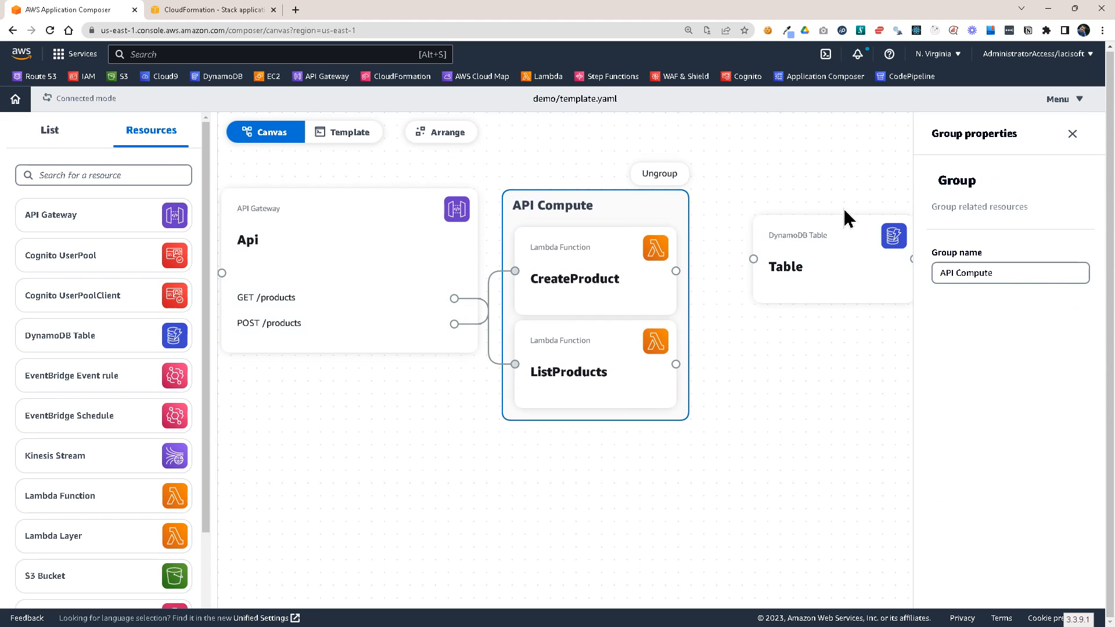
pyautogui.moveTo(843, 208); pyautogui.dragTo(805, 210)
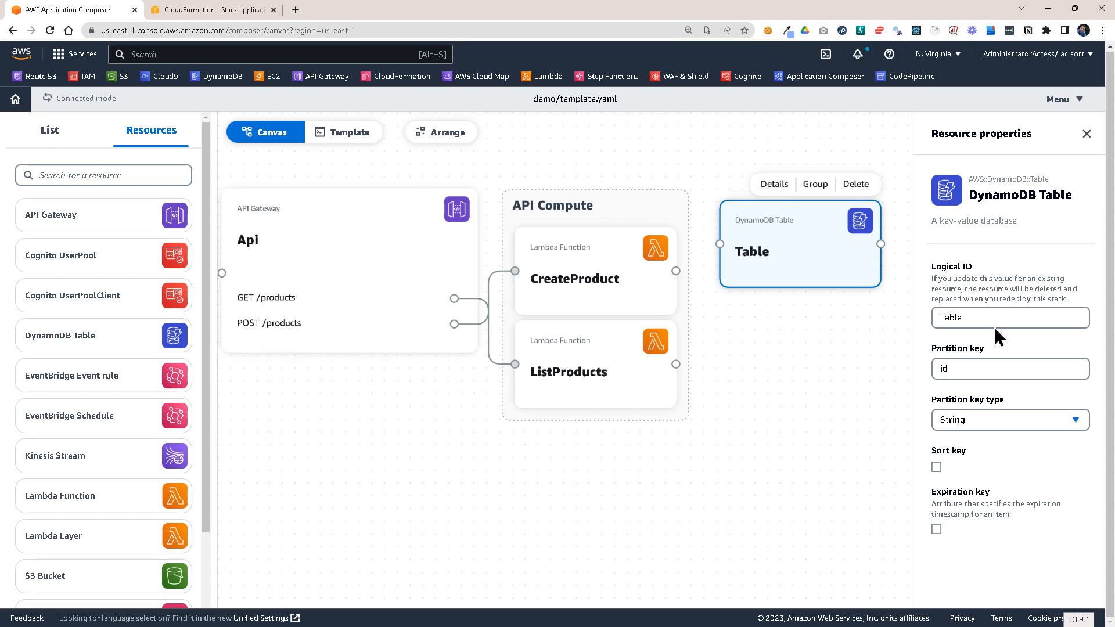
# - Set the DynamoDB table's logical ID to Products and save its resource properties
pyautogui.doubleClick(940, 318)
pyautogui.write('Products')
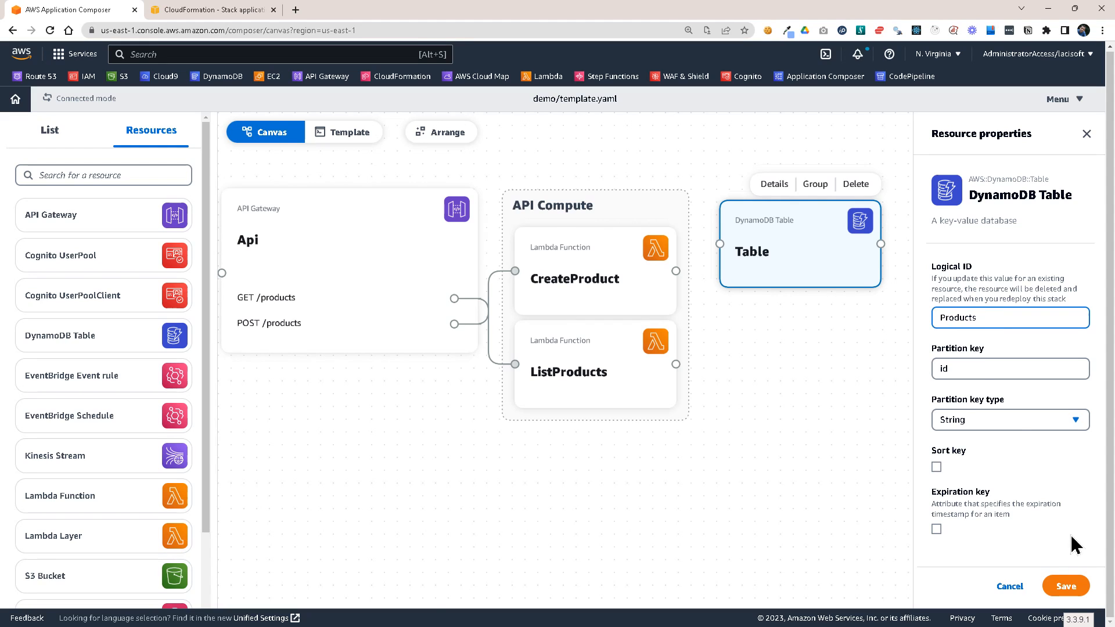
pyautogui.click(1067, 586)
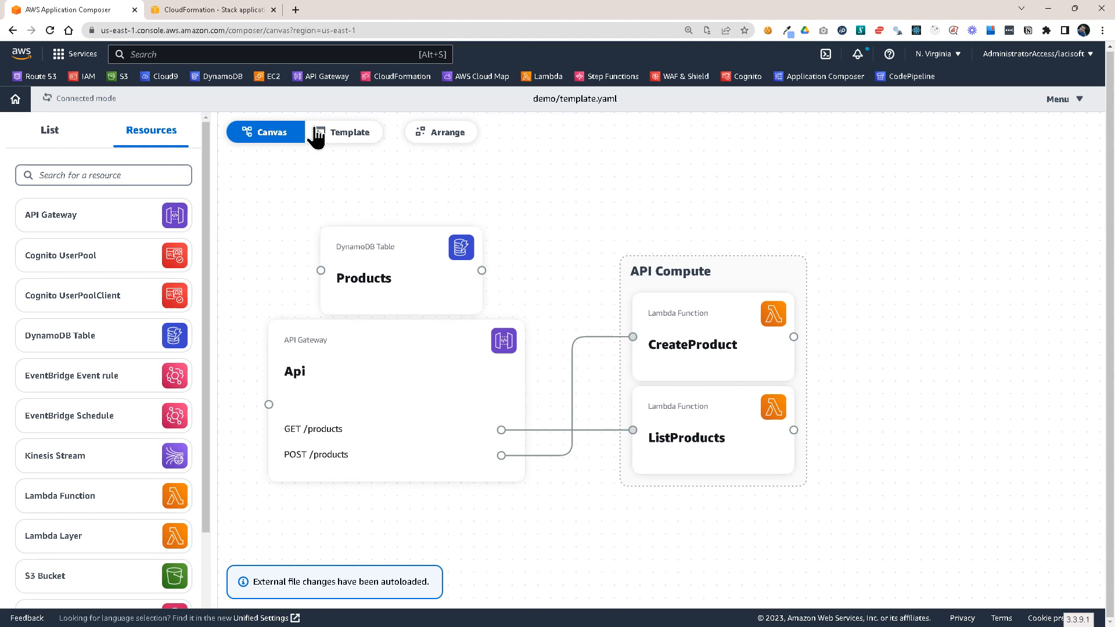
# - Put the Products table in a new group, name the group Database and save it
pyautogui.moveTo(398, 256); pyautogui.dragTo(851, 198)
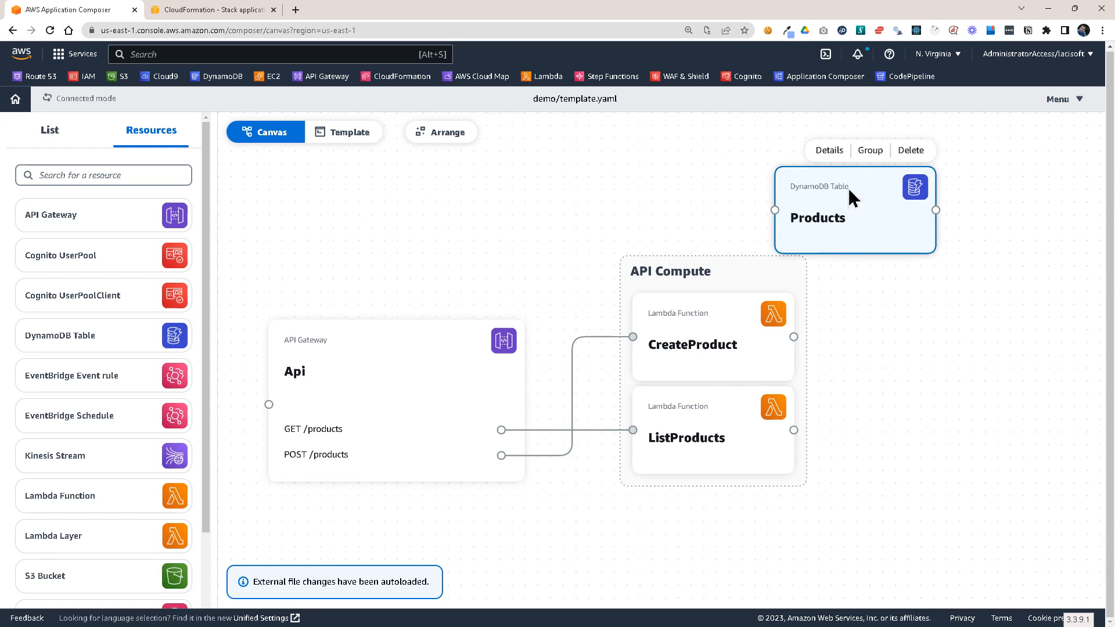
pyautogui.click(868, 151)
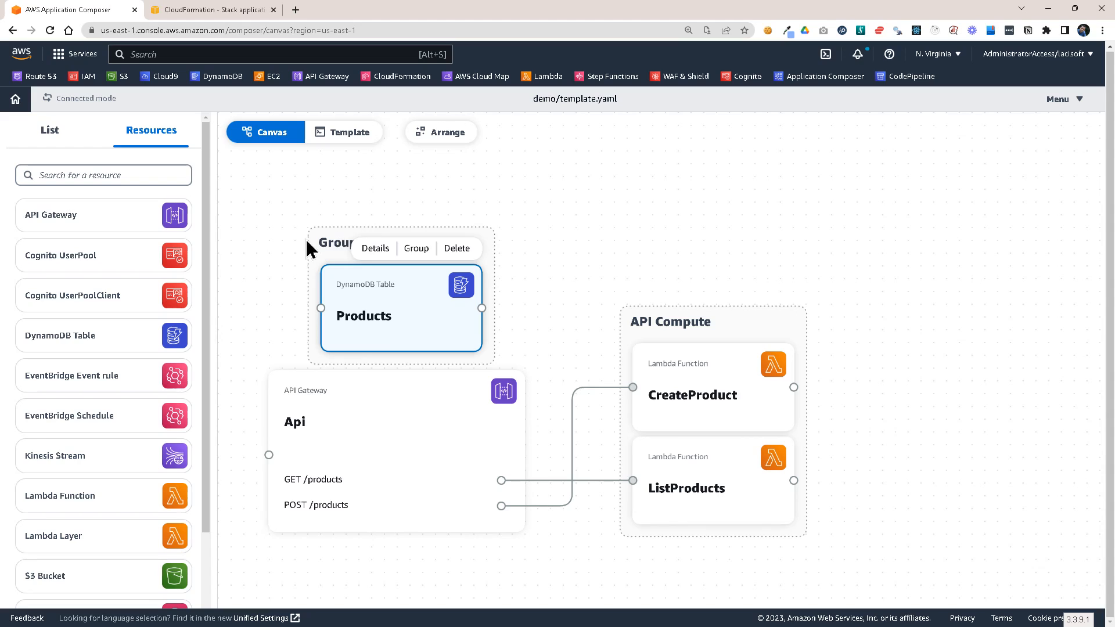
pyautogui.doubleClick(337, 243)
pyautogui.click(999, 264)
pyautogui.hotkey('ctrl', 'a')
pyautogui.write('Database')
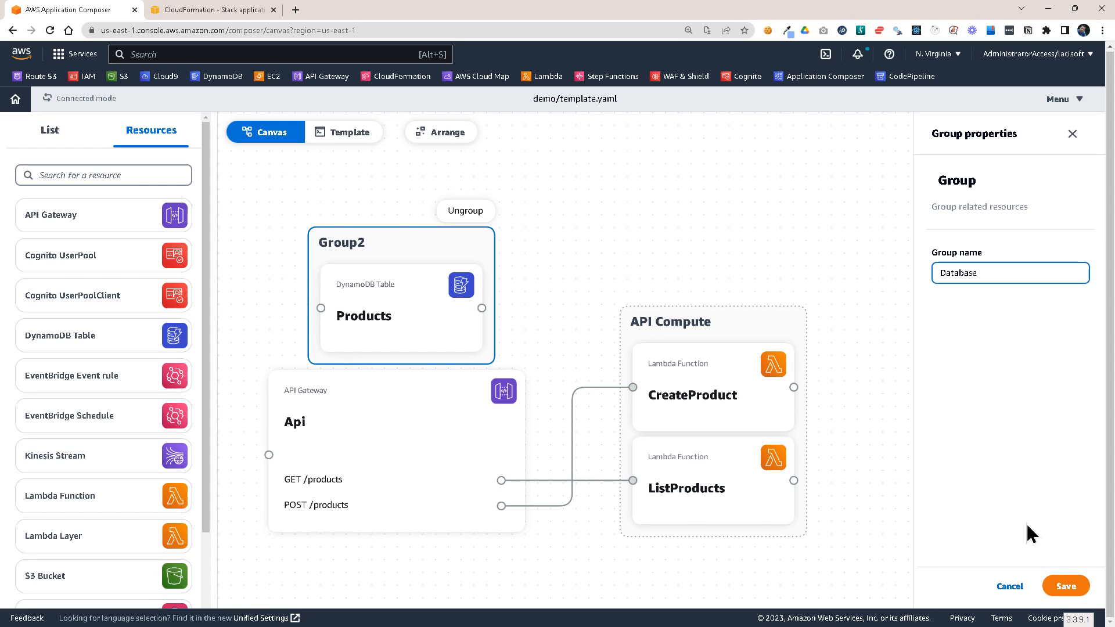
pyautogui.click(1067, 586)
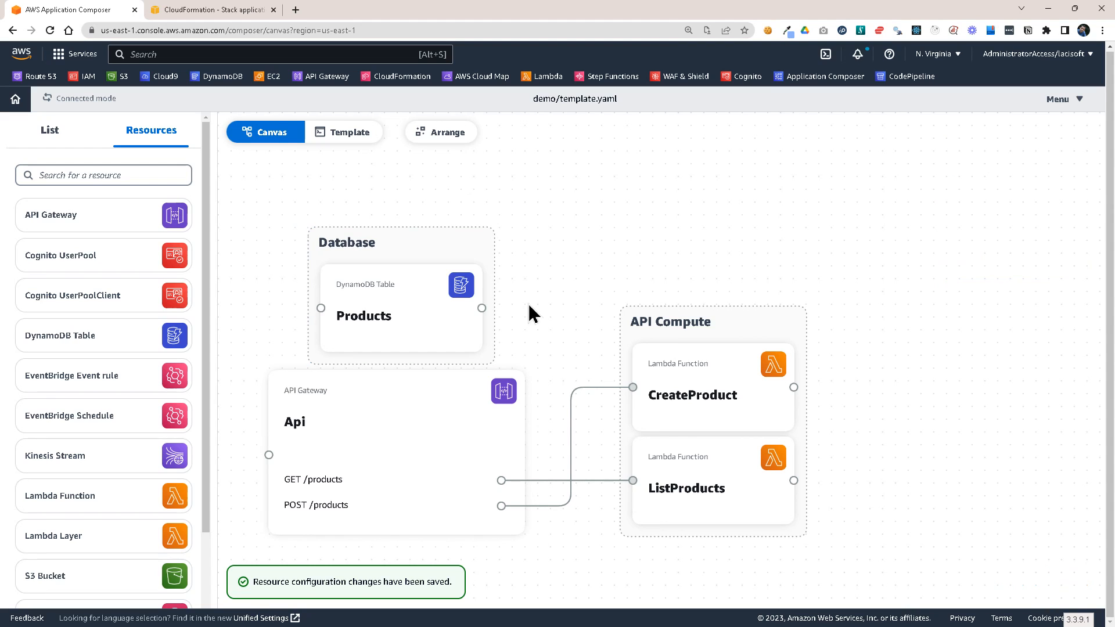
# - Place the Database group beside API Compute and connect both the CreateProduct and ListProducts functions to the Products table
pyautogui.moveTo(441, 244); pyautogui.dragTo(976, 202)
pyautogui.moveTo(663, 319); pyautogui.dragTo(656, 236)
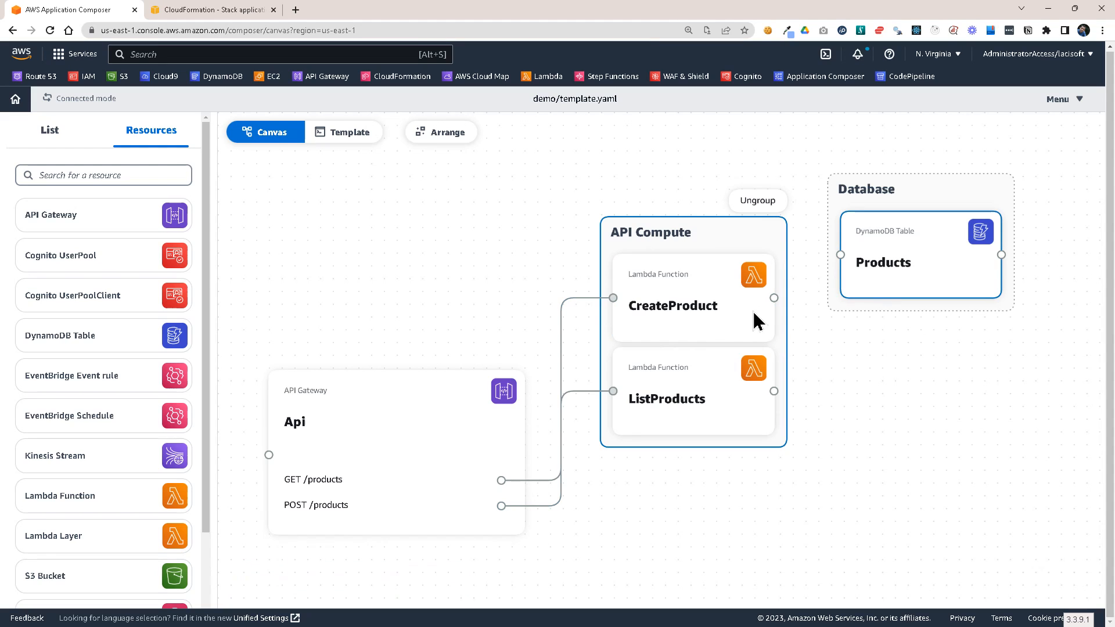
pyautogui.moveTo(774, 298); pyautogui.dragTo(842, 253)
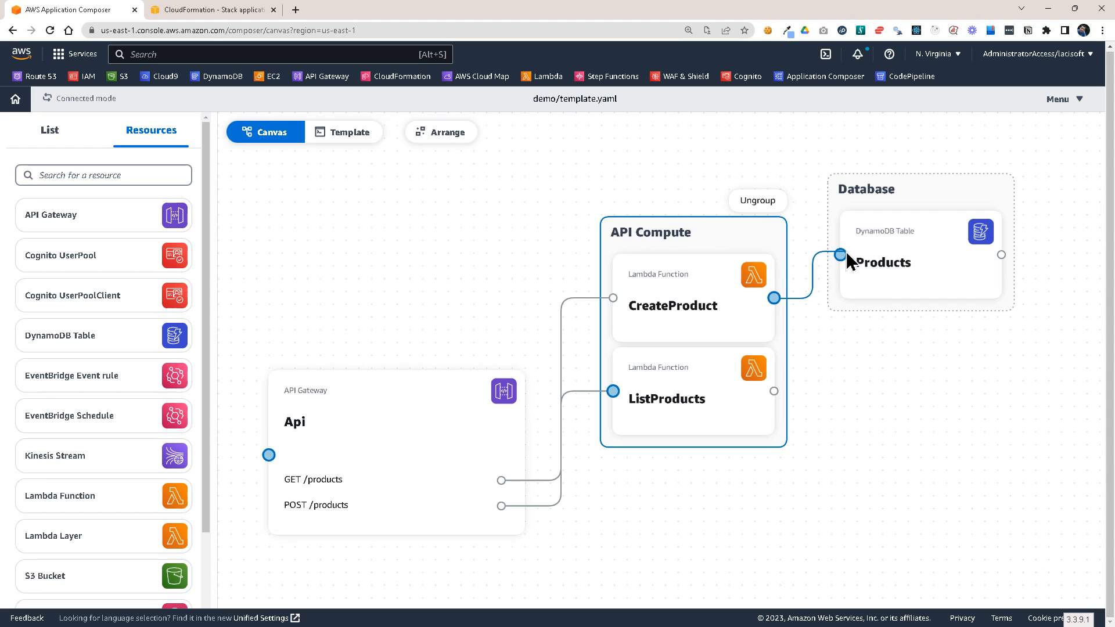
pyautogui.moveTo(774, 391); pyautogui.dragTo(842, 253)
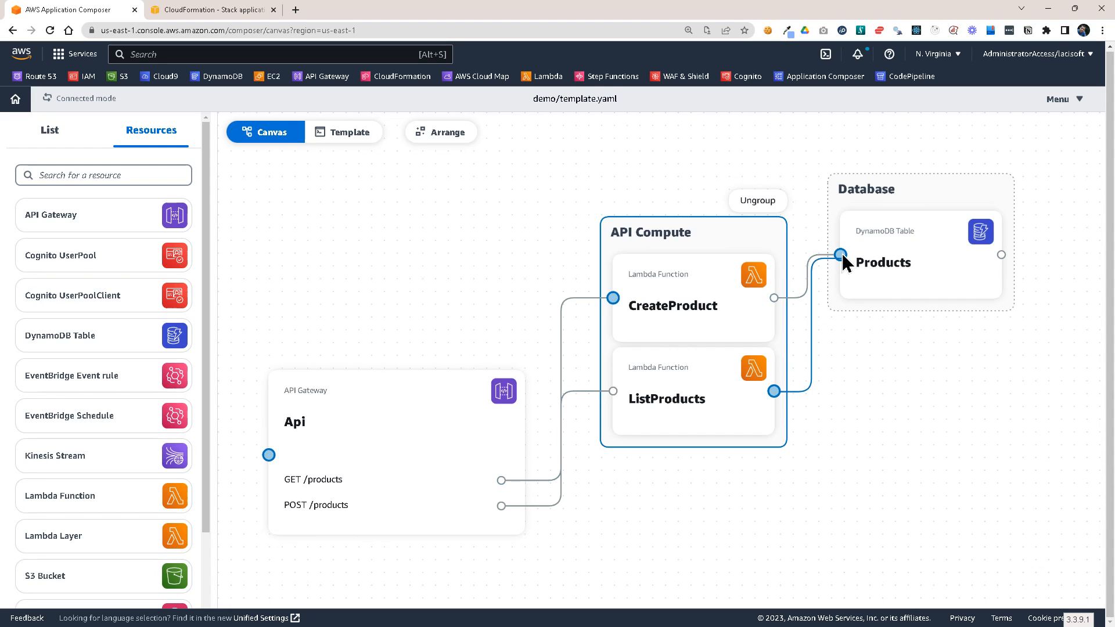
pyautogui.moveTo(935, 182); pyautogui.dragTo(963, 283)
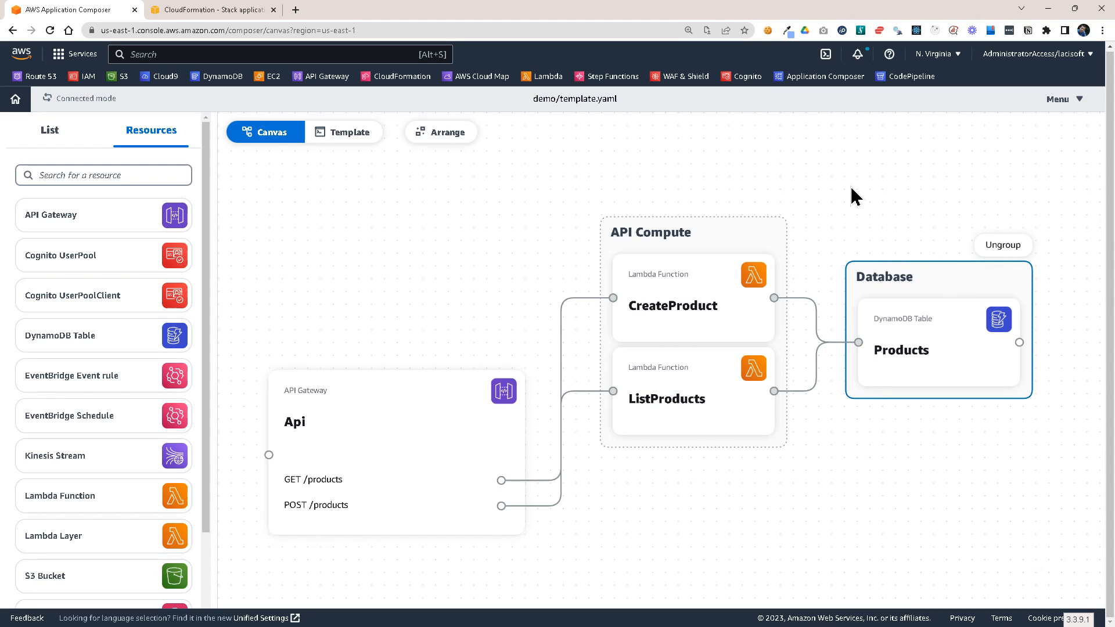
# - Open the template code and examine the TABLE_NAME and TABLE_ARN environment variables of the ListProducts function
pyautogui.click(358, 135)
pyautogui.scroll(-4, 386, 273)
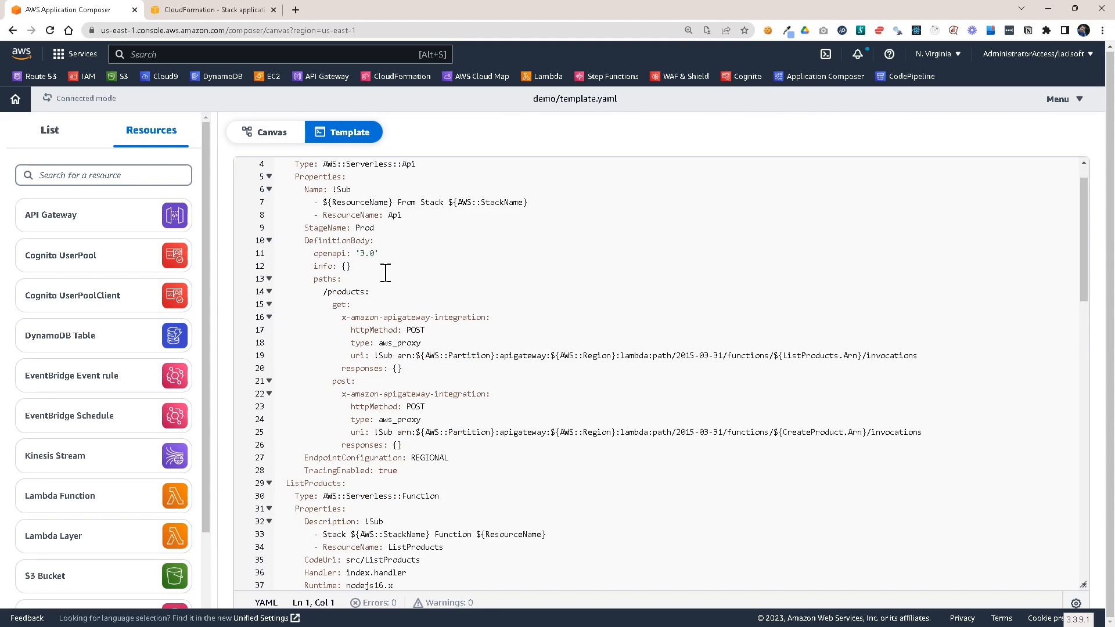
pyautogui.scroll(-3, 460, 302)
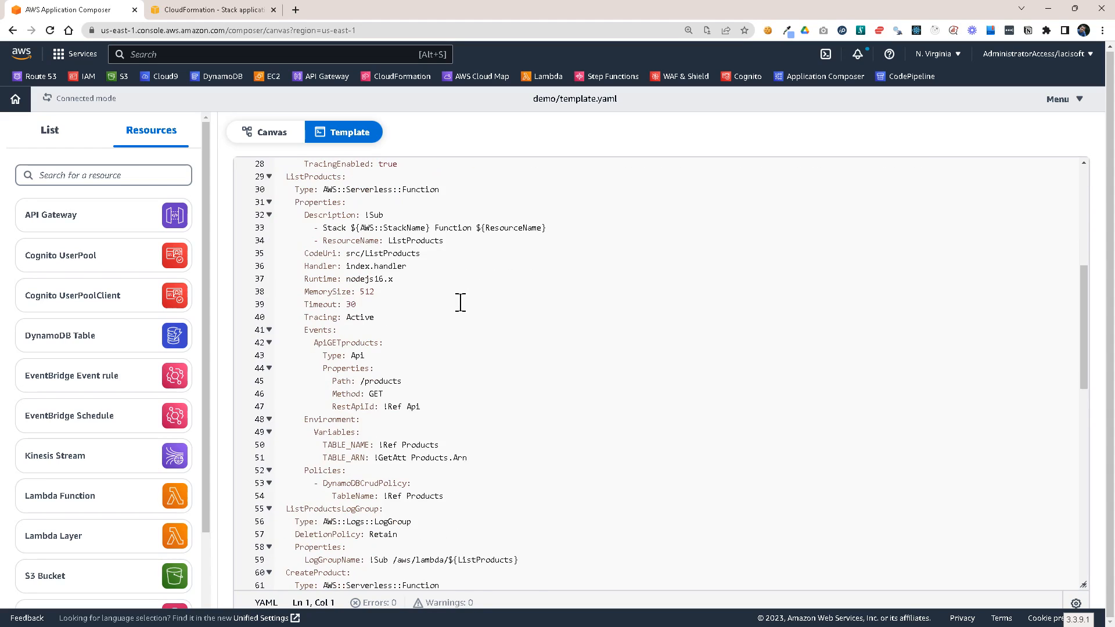
pyautogui.moveTo(325, 406); pyautogui.dragTo(441, 406)
pyautogui.scroll(1, 339, 259)
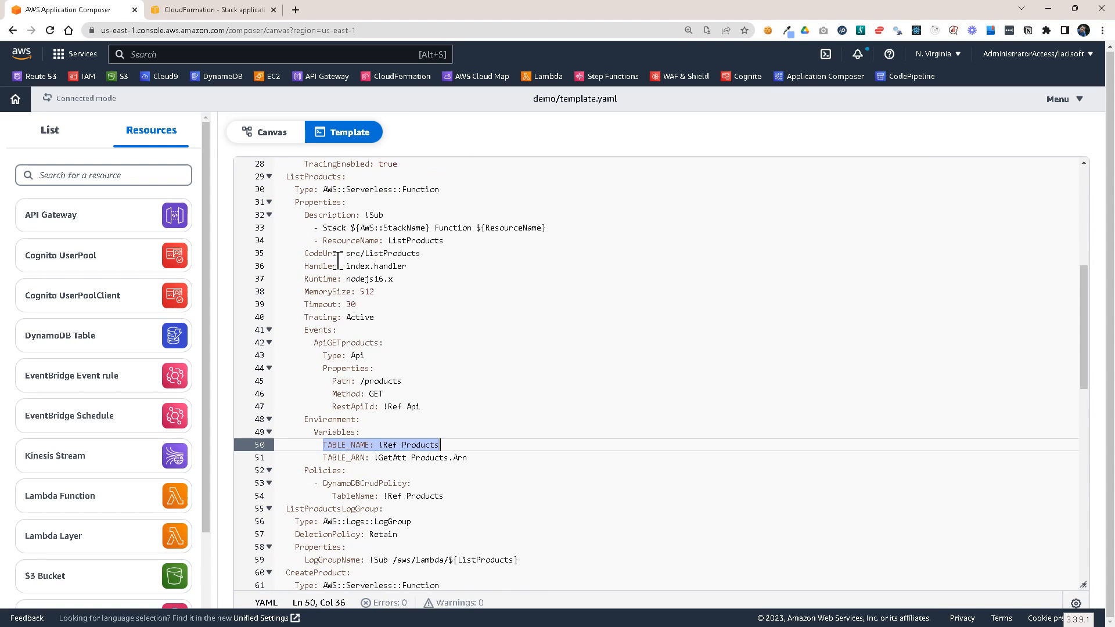
pyautogui.click(387, 459)
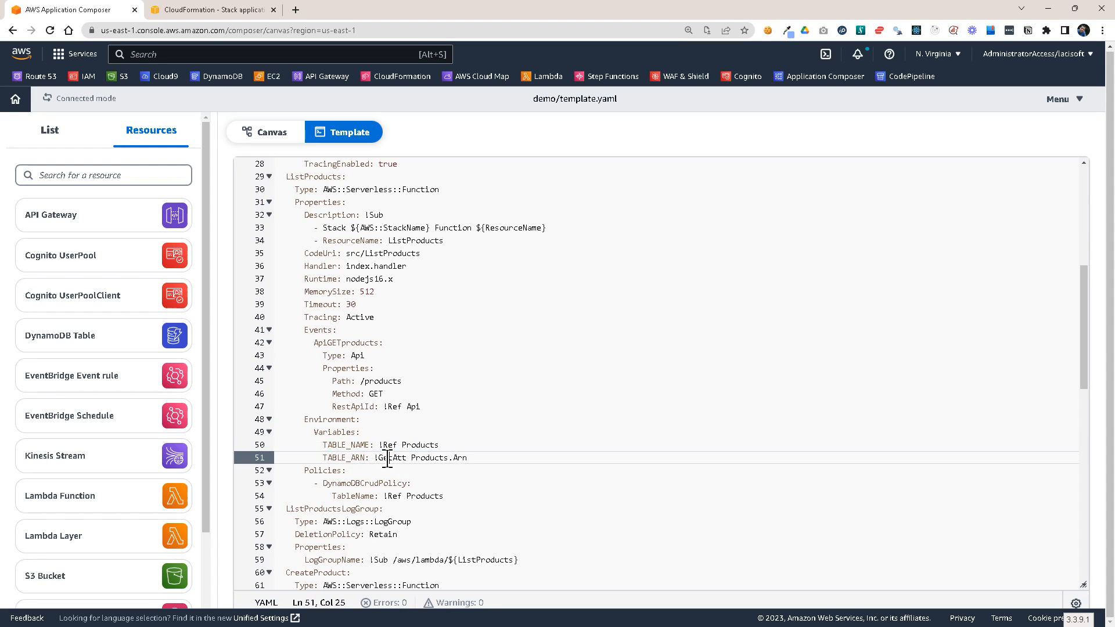
pyautogui.click(403, 446)
pyautogui.scroll(-1, 408, 465)
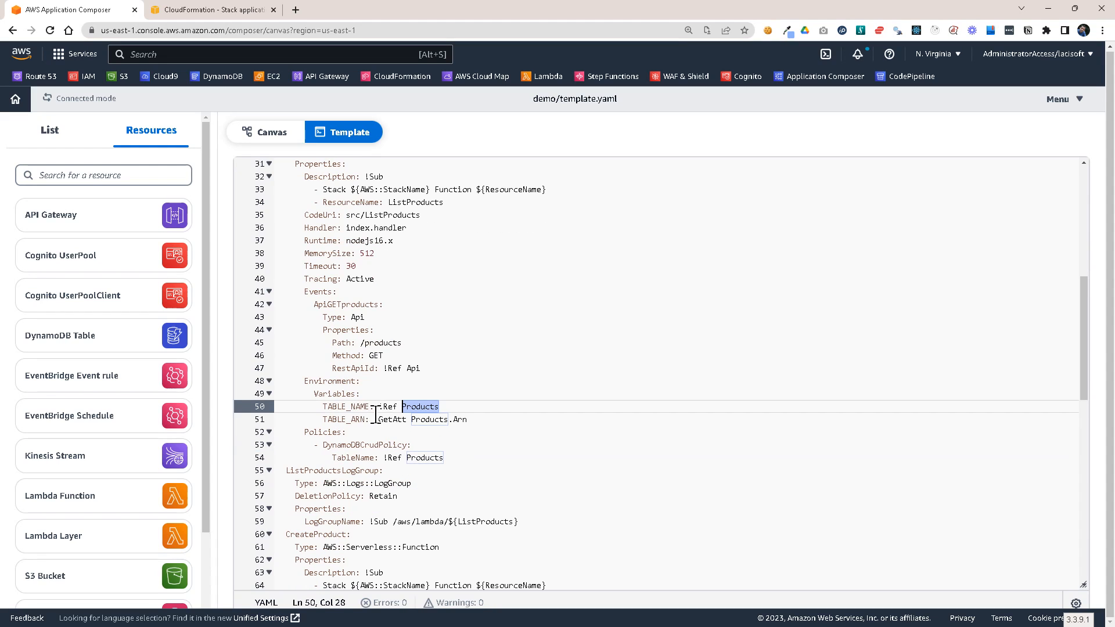
pyautogui.click(351, 419)
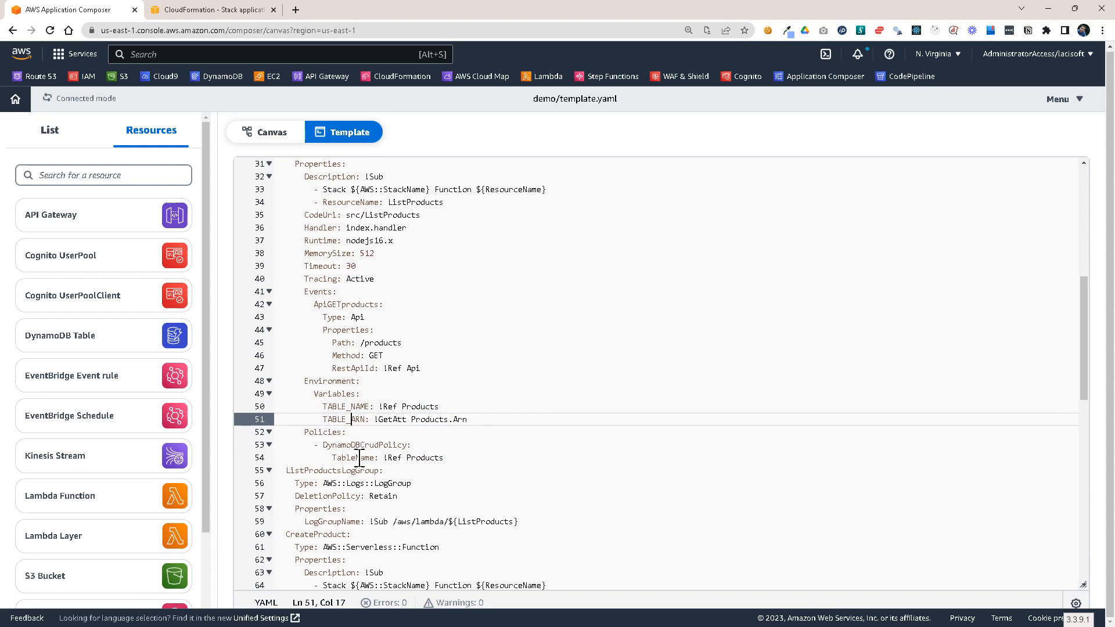
# - Examine the DynamoDBCrudPolicy entry under the ListProducts function's policies and its reference to the Products table
pyautogui.scroll(-1, 372, 441)
pyautogui.scroll(-1, 371, 430)
pyautogui.moveTo(324, 368); pyautogui.dragTo(413, 367)
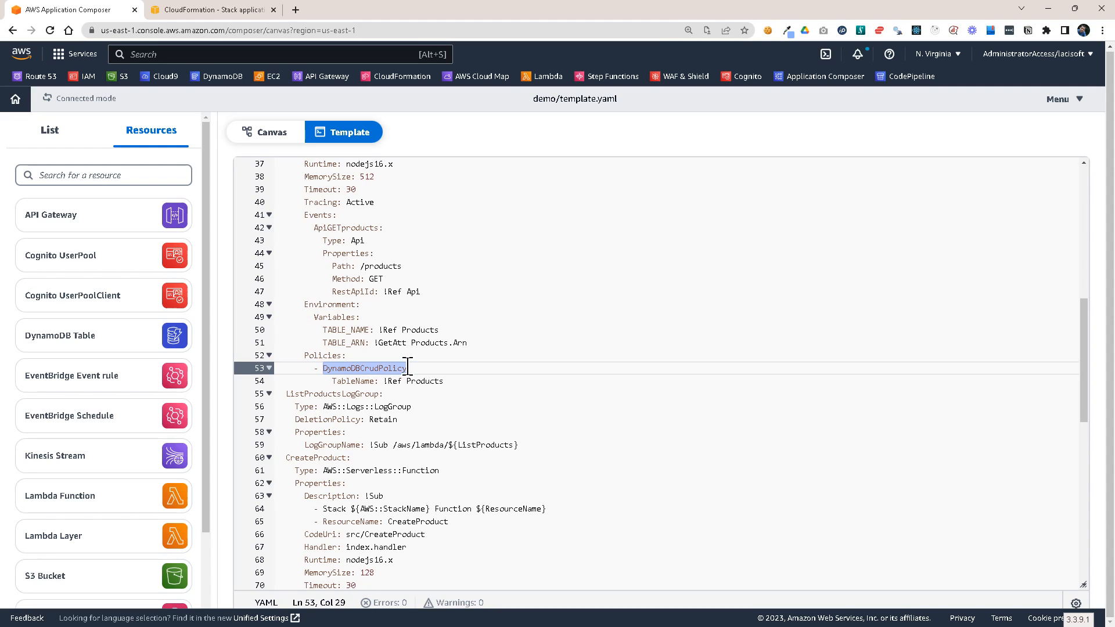
pyautogui.click(342, 381)
pyautogui.click(329, 368)
pyautogui.doubleClick(329, 368)
pyautogui.click(383, 381)
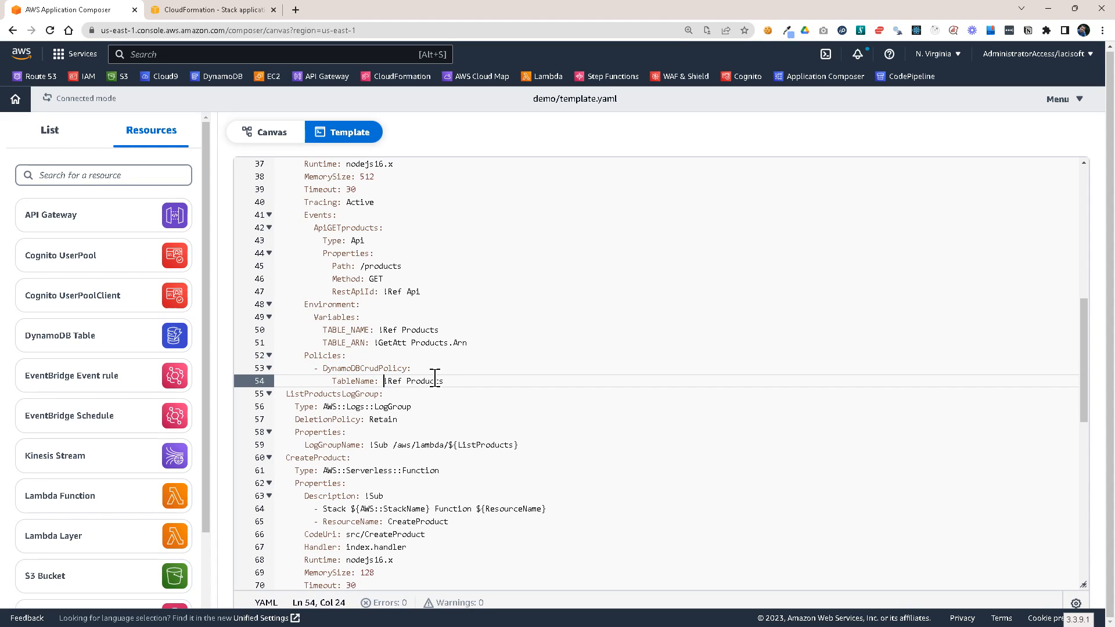
pyautogui.click(352, 368)
pyautogui.scroll(-3, 404, 431)
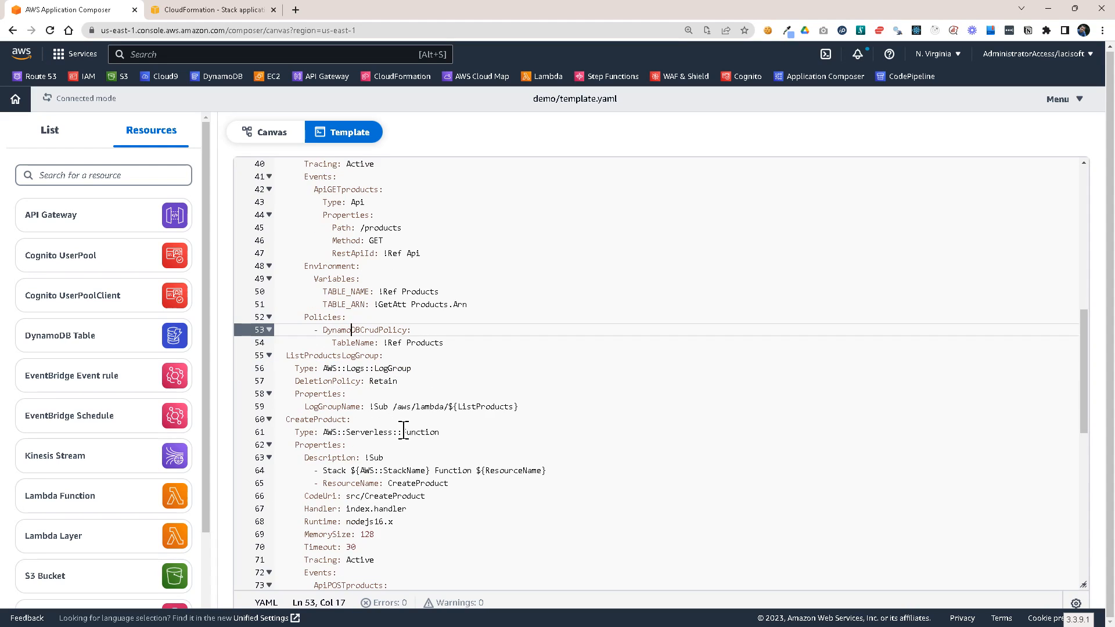
# - Inspect the environment variables and policies of the CreateProduct function in the template
pyautogui.scroll(-5, 404, 430)
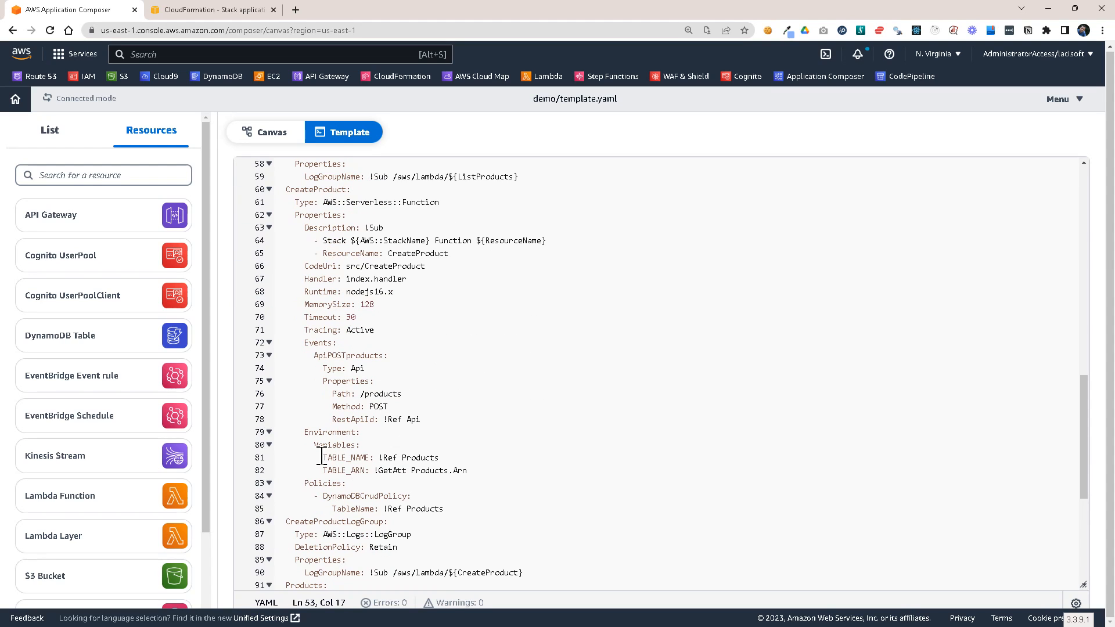
pyautogui.scroll(-1, 333, 440)
pyautogui.moveTo(313, 420); pyautogui.dragTo(456, 458)
pyautogui.click(451, 346)
pyautogui.scroll(-6, 453, 371)
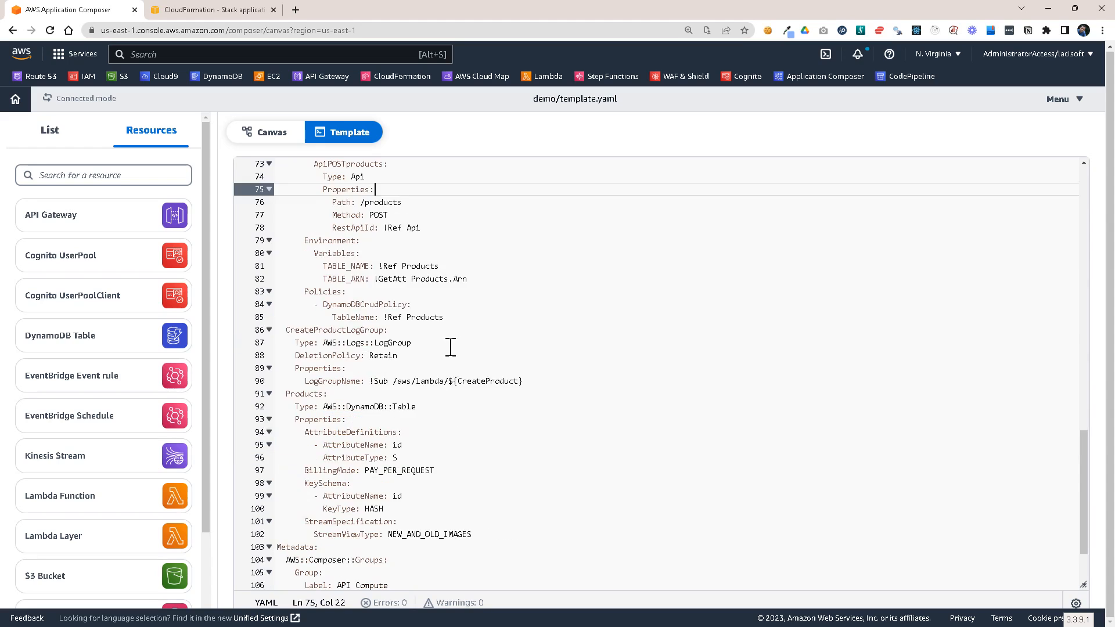
# - Examine the Products DynamoDB table definition in the template, including its billing mode and key schema
pyautogui.moveTo(288, 303); pyautogui.dragTo(527, 441)
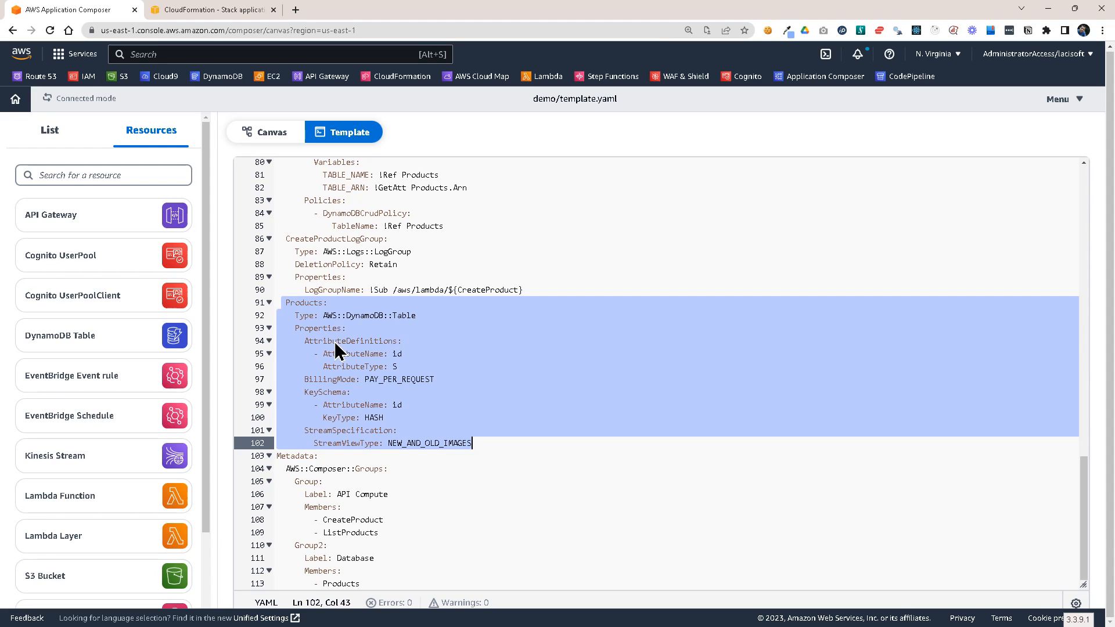
pyautogui.click(338, 351)
pyautogui.doubleClick(394, 379)
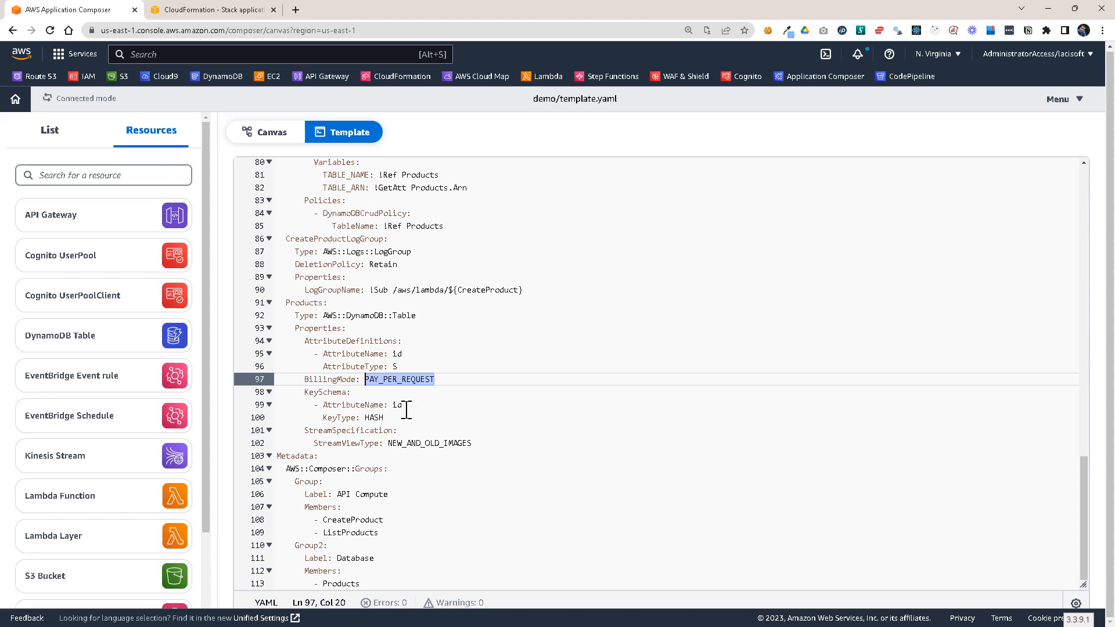
pyautogui.click(384, 405)
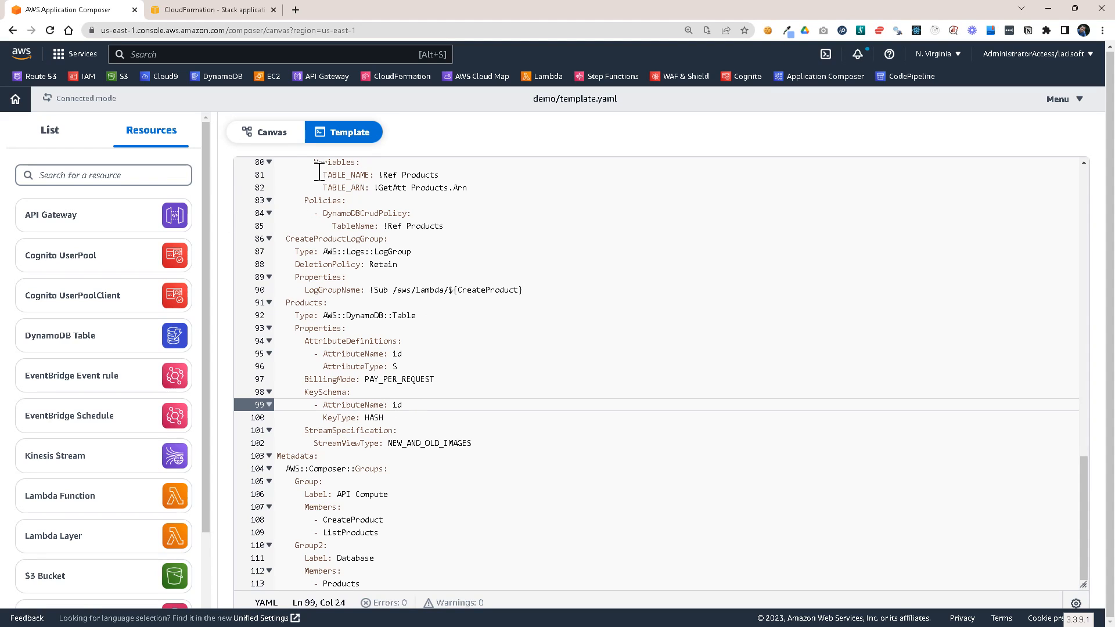
# - Return to the visual canvas and move the Database group up and closer to API Compute
pyautogui.click(273, 133)
pyautogui.doubleClick(923, 297)
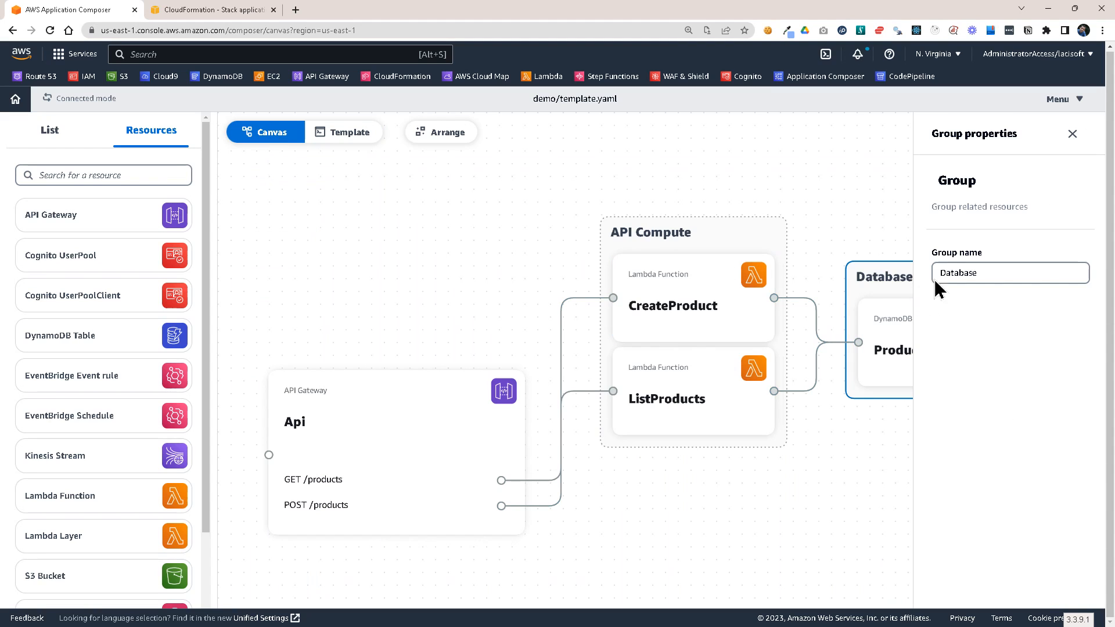
pyautogui.moveTo(898, 281); pyautogui.dragTo(850, 216)
# - Show the Products table's properties and review its logical ID, partition key and available partition key types
pyautogui.click(852, 274)
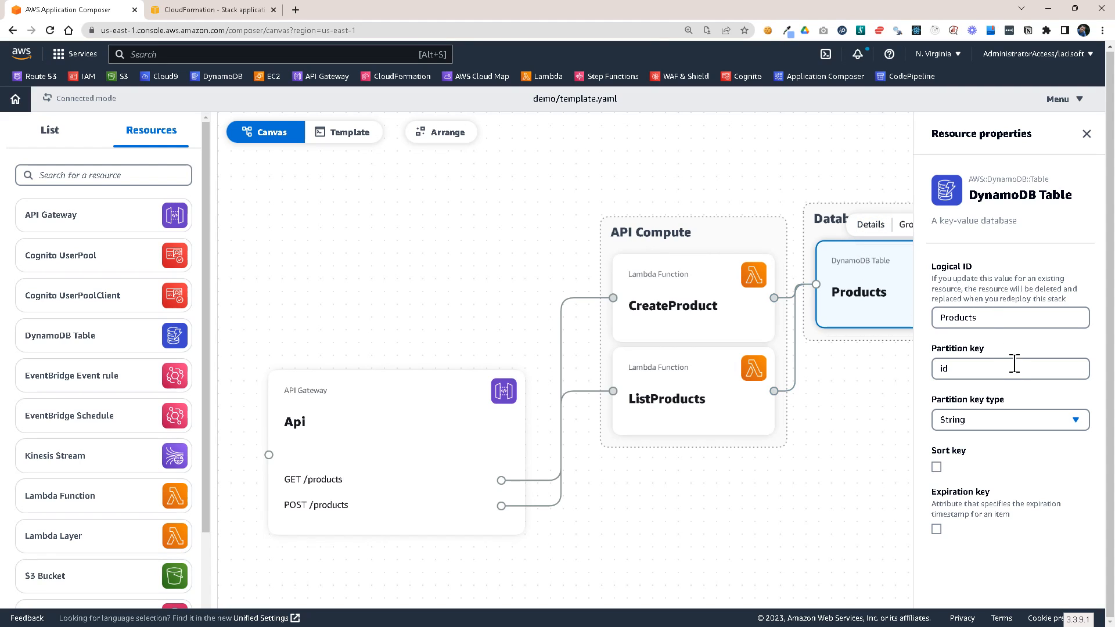
pyautogui.click(999, 324)
pyautogui.click(965, 369)
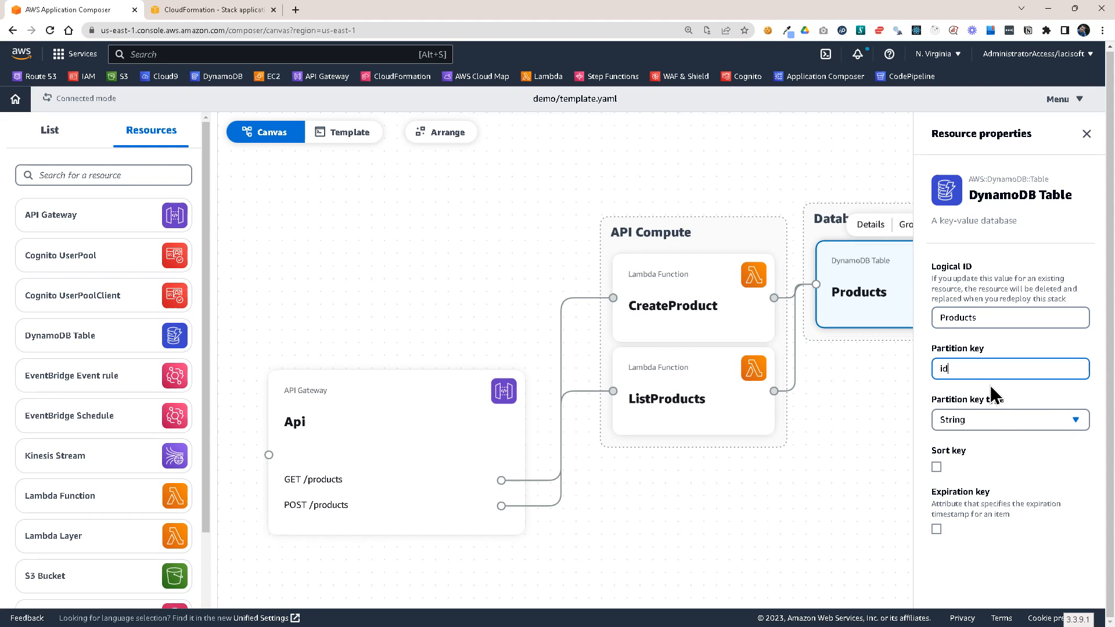
pyautogui.click(984, 423)
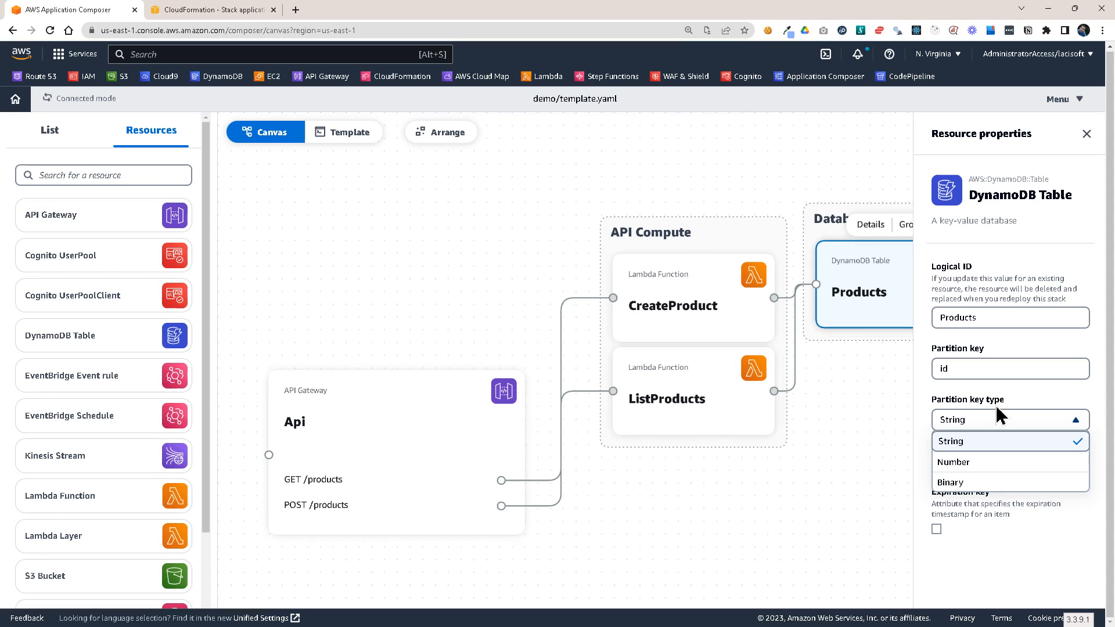
pyautogui.click(982, 430)
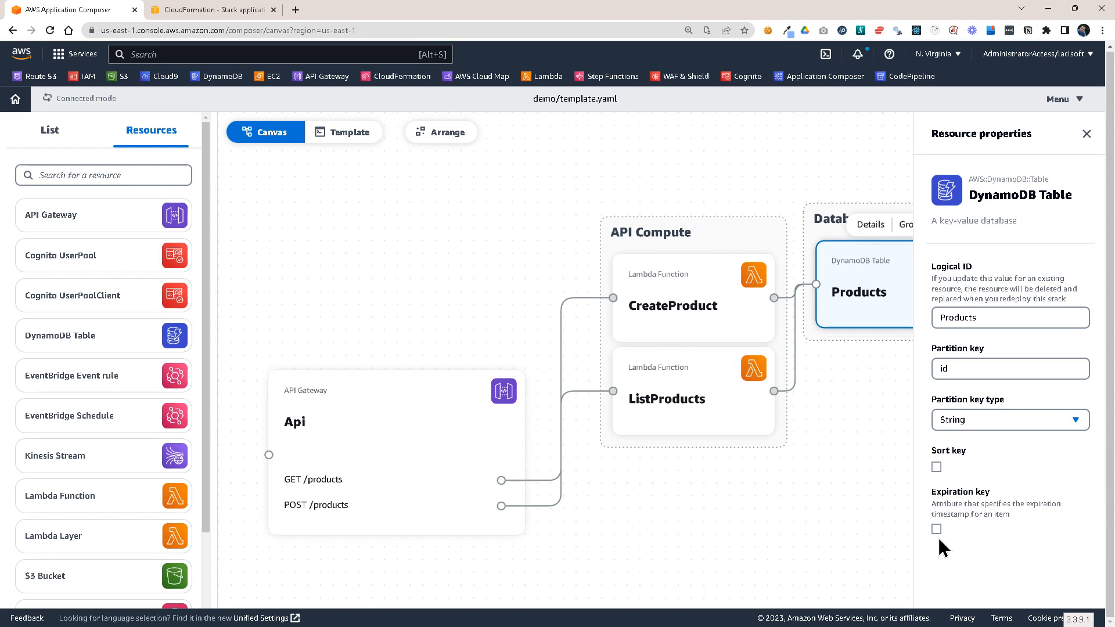
# - Try the Products table's sort key and expiration key options, clear both again and save the resource properties
pyautogui.click(936, 468)
pyautogui.click(936, 468)
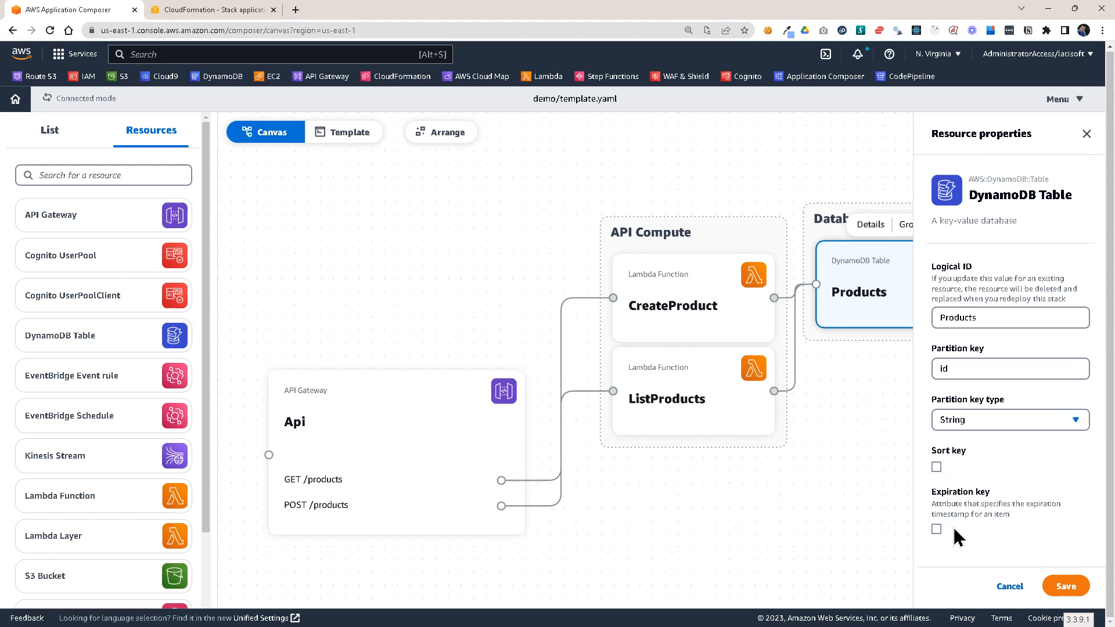
pyautogui.click(937, 529)
pyautogui.click(937, 529)
pyautogui.click(448, 377)
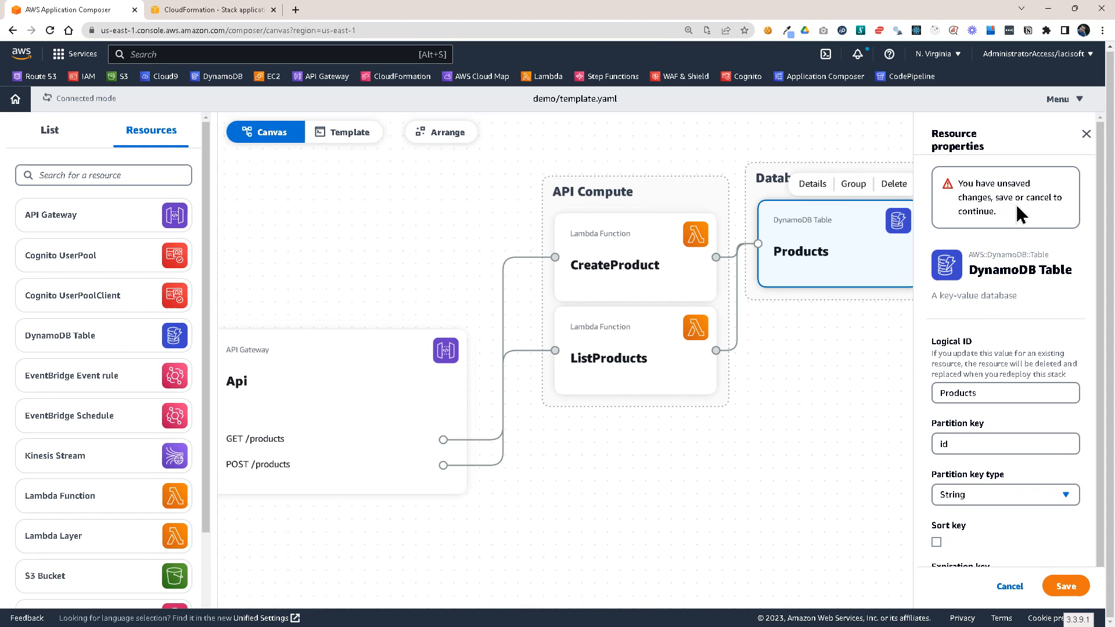
pyautogui.click(1069, 587)
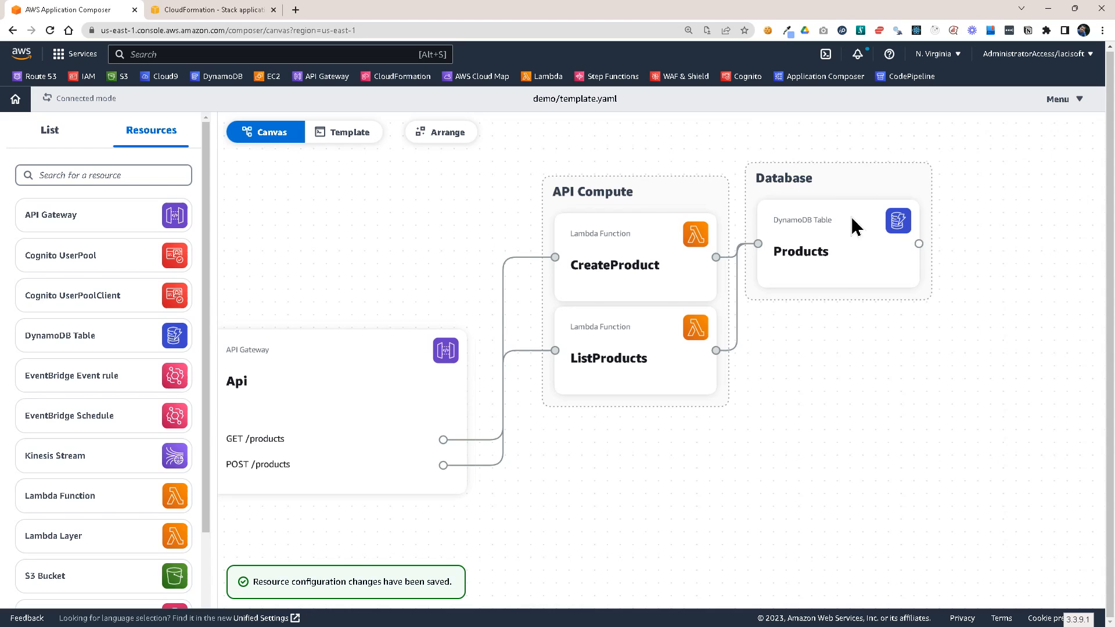
# - Line up the Database group with the top of the API Compute group and close its group properties
pyautogui.moveTo(831, 174)
pyautogui.mouseDown()
pyautogui.moveTo(859, 190)
pyautogui.moveTo(843, 179)
pyautogui.mouseUp()
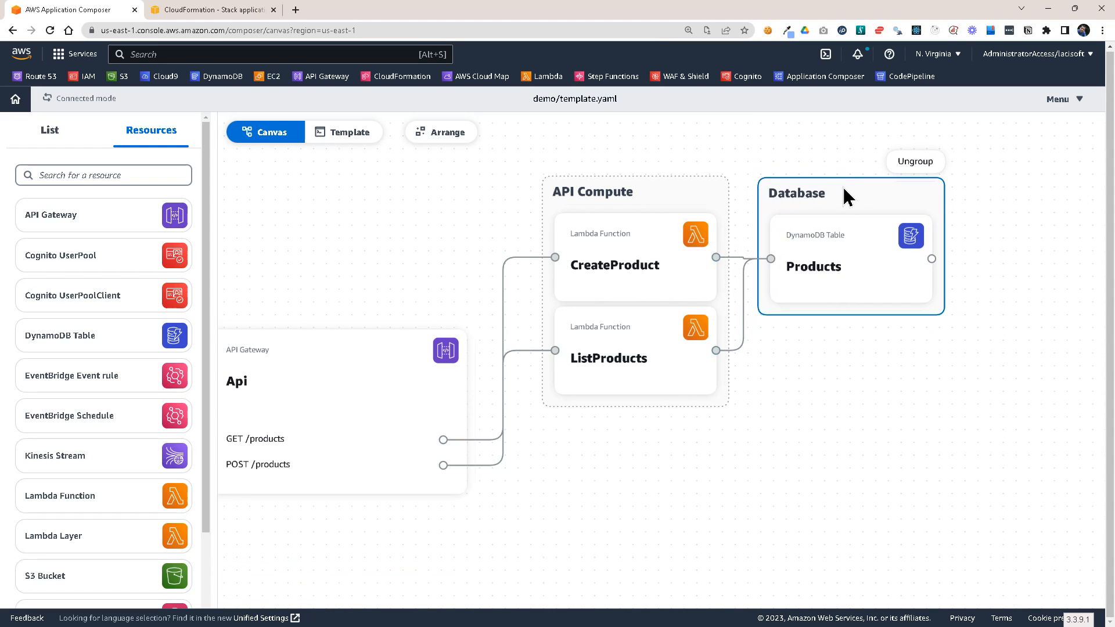
pyautogui.doubleClick(845, 203)
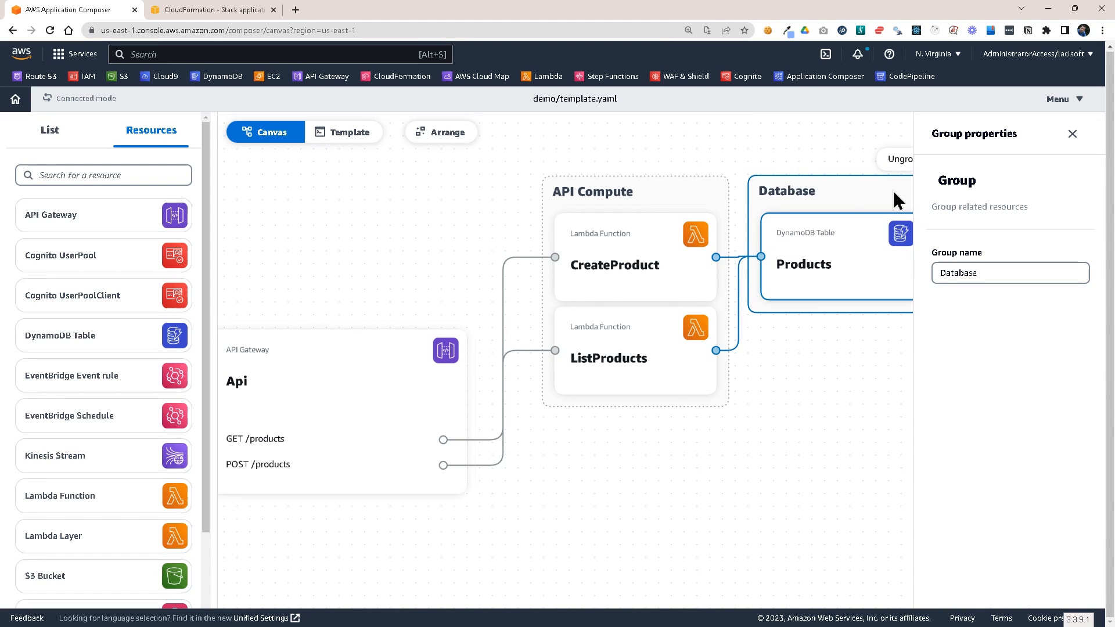
pyautogui.click(1071, 134)
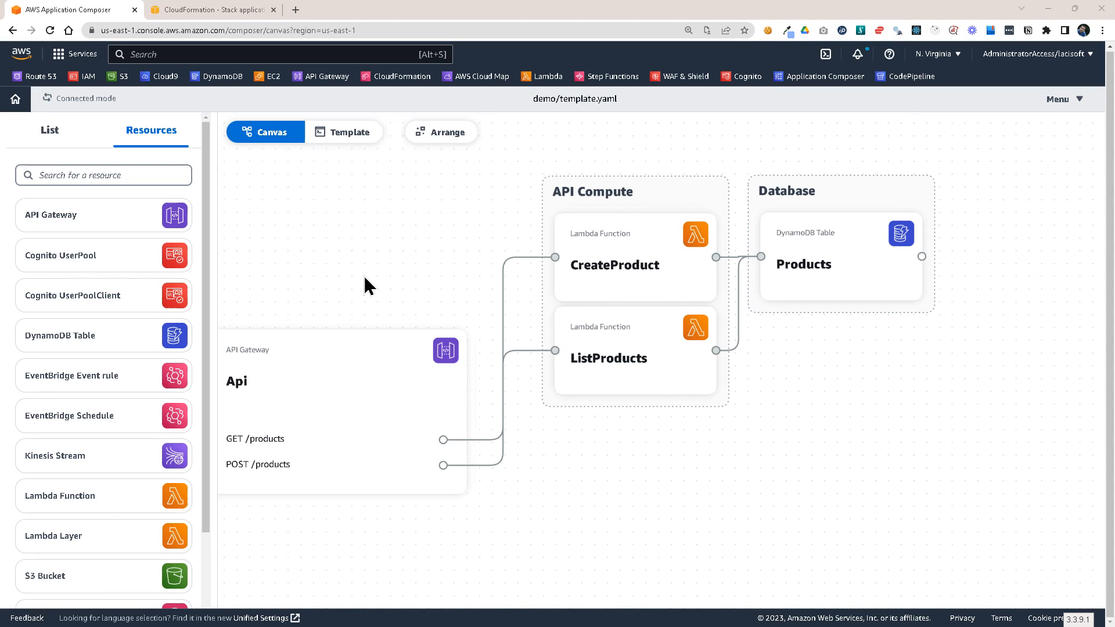
# - Switch to Visual Studio Code and check the Products table definition in the synced template.yaml
pyautogui.hotkey('alt', 'Tab')
pyautogui.click(321, 282)
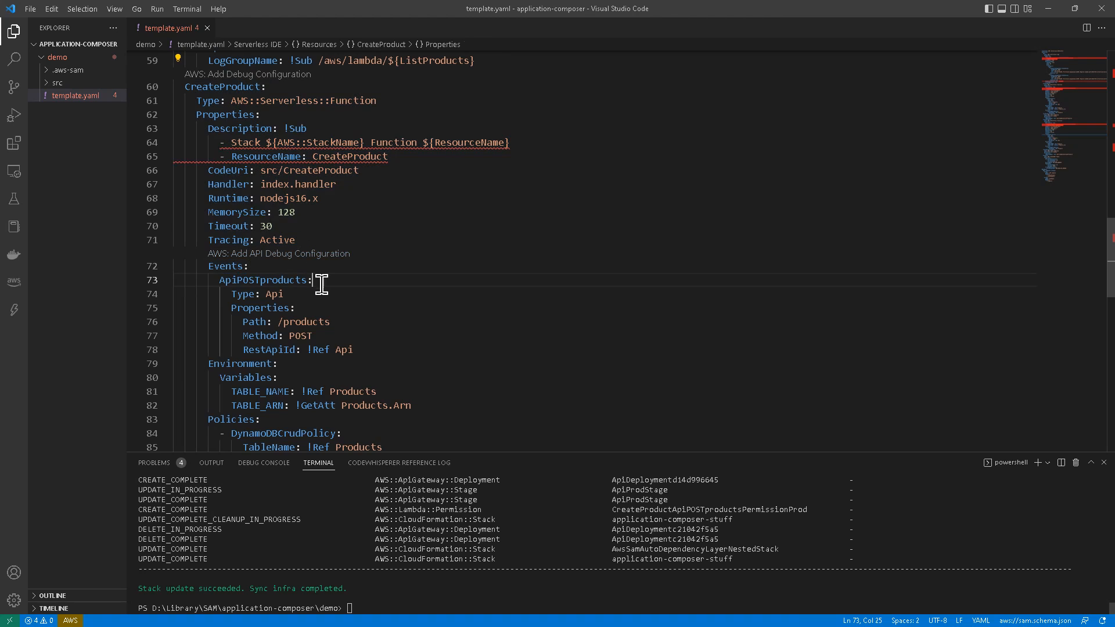
pyautogui.scroll(-5, 324, 282)
pyautogui.scroll(-7, 324, 282)
pyautogui.scroll(5, 329, 294)
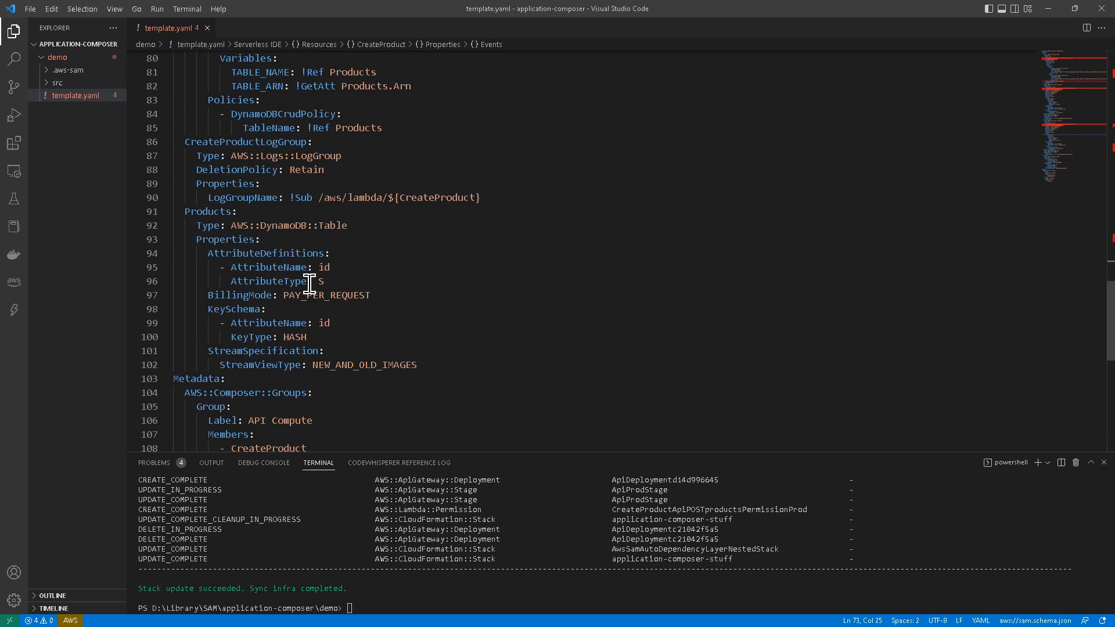
pyautogui.click(268, 247)
pyautogui.moveTo(186, 211); pyautogui.dragTo(472, 363)
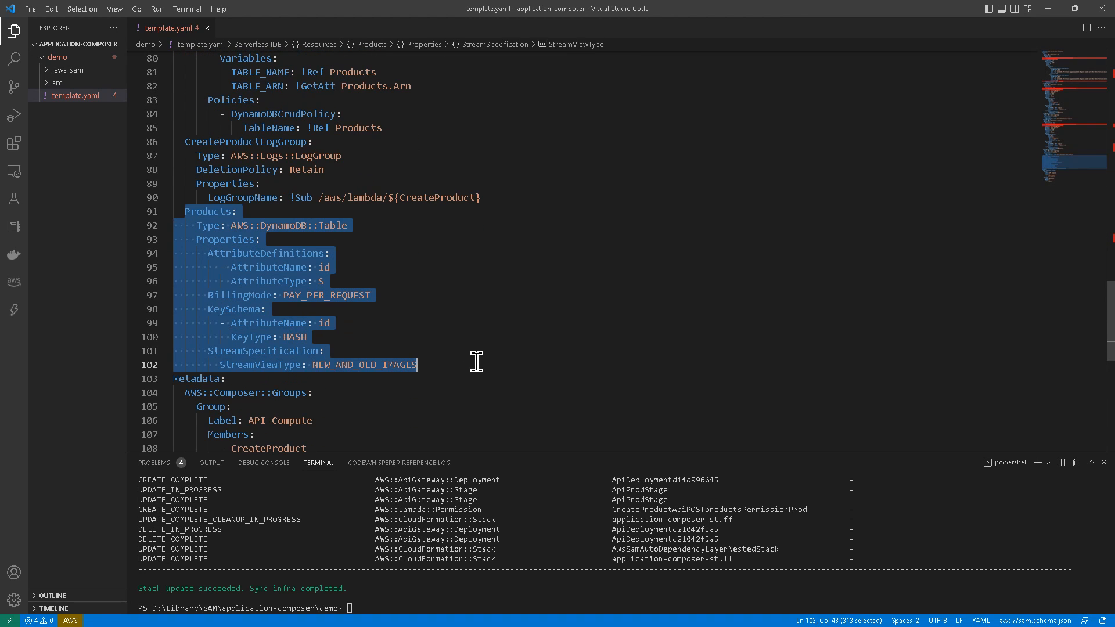
# - Deploy the updated template from the terminal with sam sync --stack-name application-composer-stuff
pyautogui.click(416, 567)
pyautogui.press('Up')
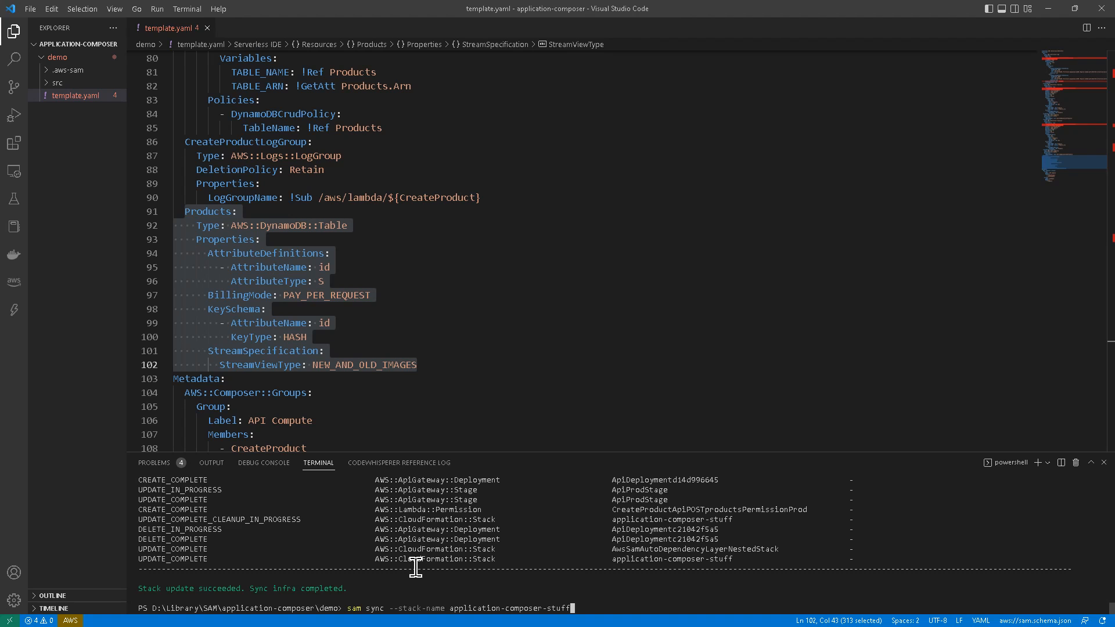
pyautogui.press('Return')
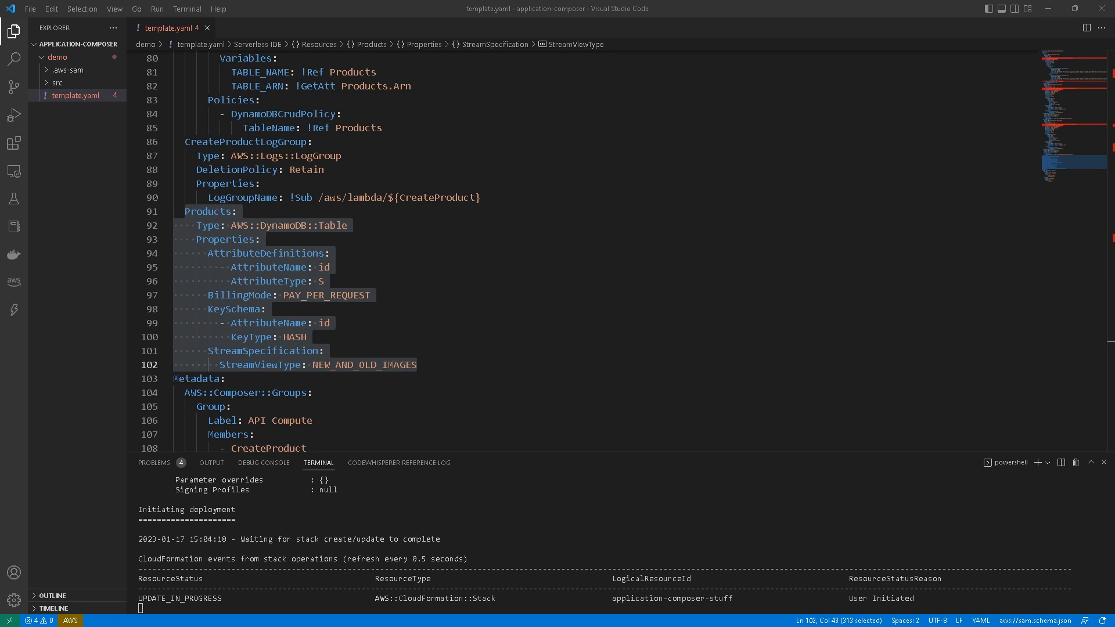
pyautogui.click(451, 336)
pyautogui.scroll(-5, 406, 360)
pyautogui.scroll(20, 387, 356)
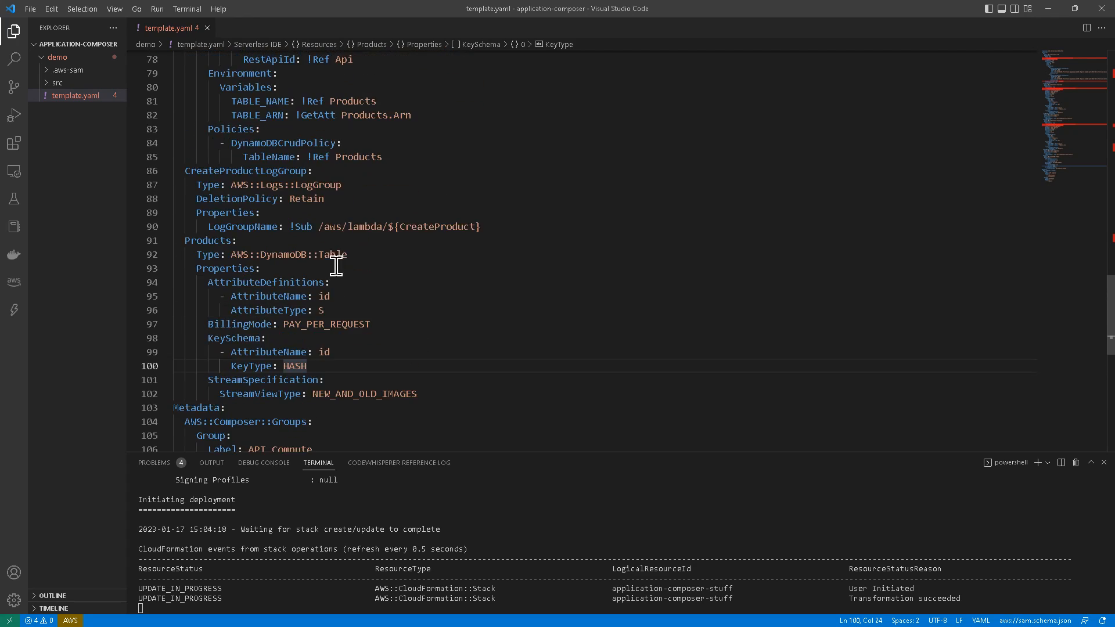
pyautogui.scroll(-20, 343, 275)
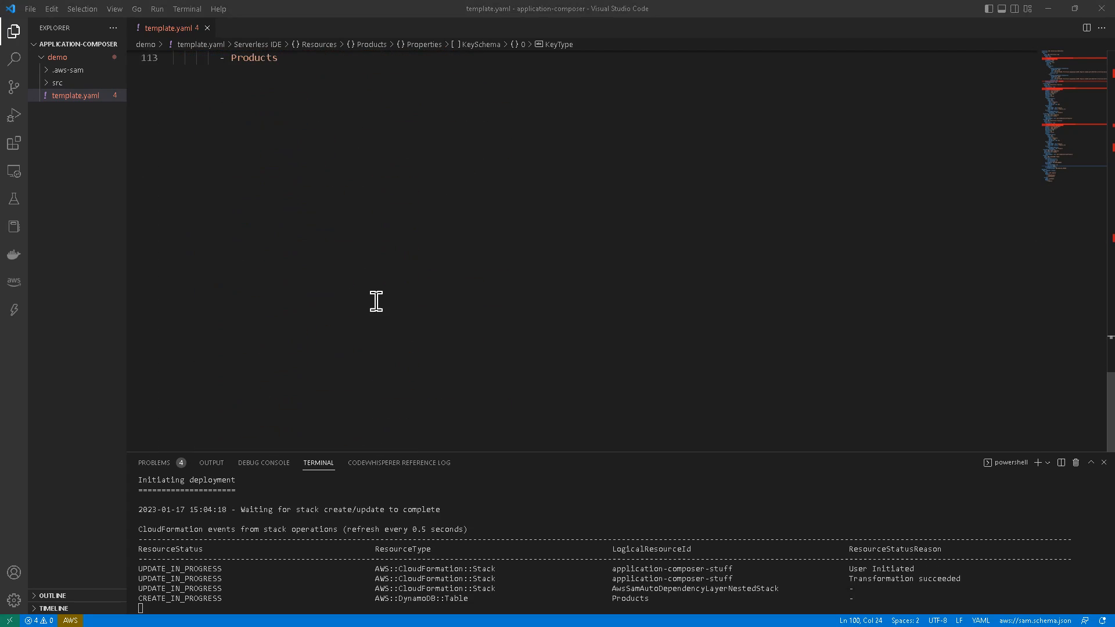
# - Switch back to Application Composer and browse the list of available resource types through Step Functions State machine
pyautogui.hotkey('alt', 'Tab')
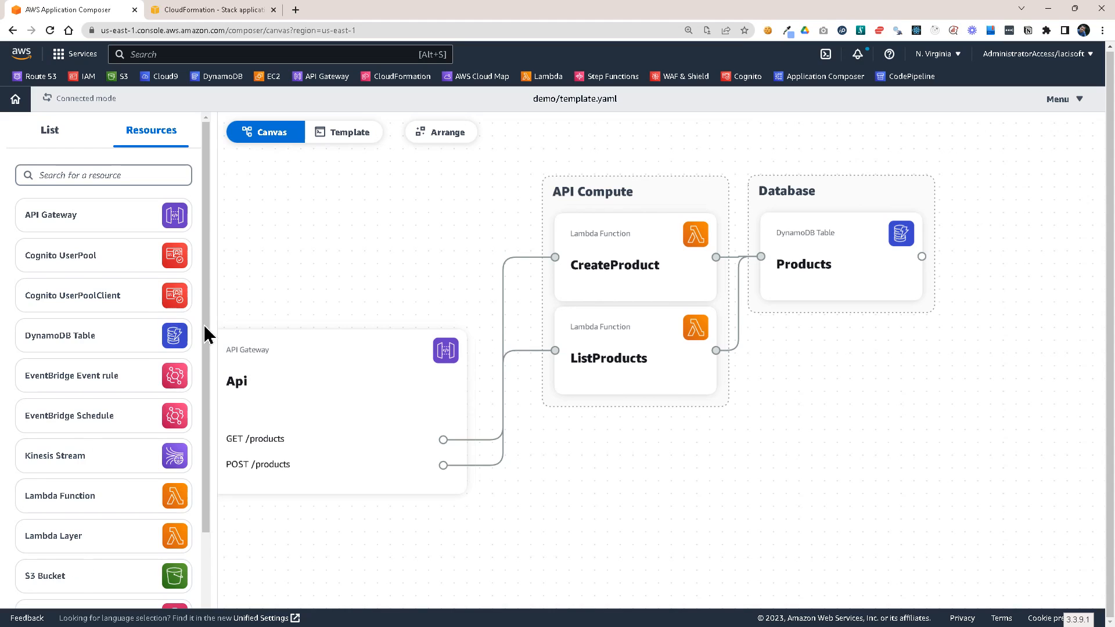
pyautogui.moveTo(204, 326); pyautogui.dragTo(144, 420)
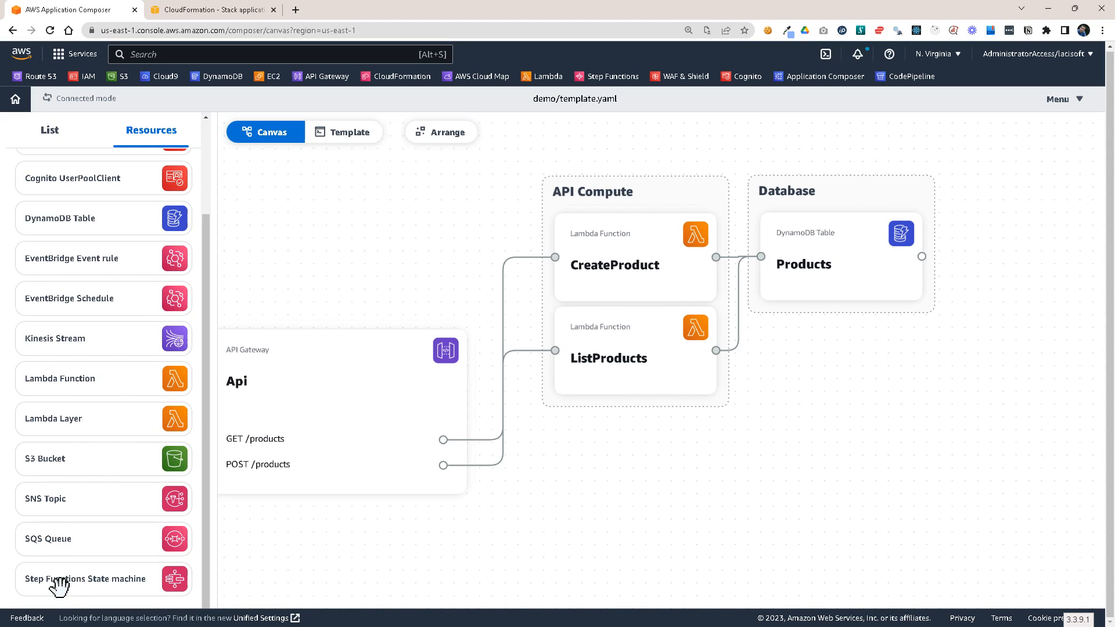
pyautogui.scroll(1, 61, 488)
pyautogui.scroll(1, 61, 488)
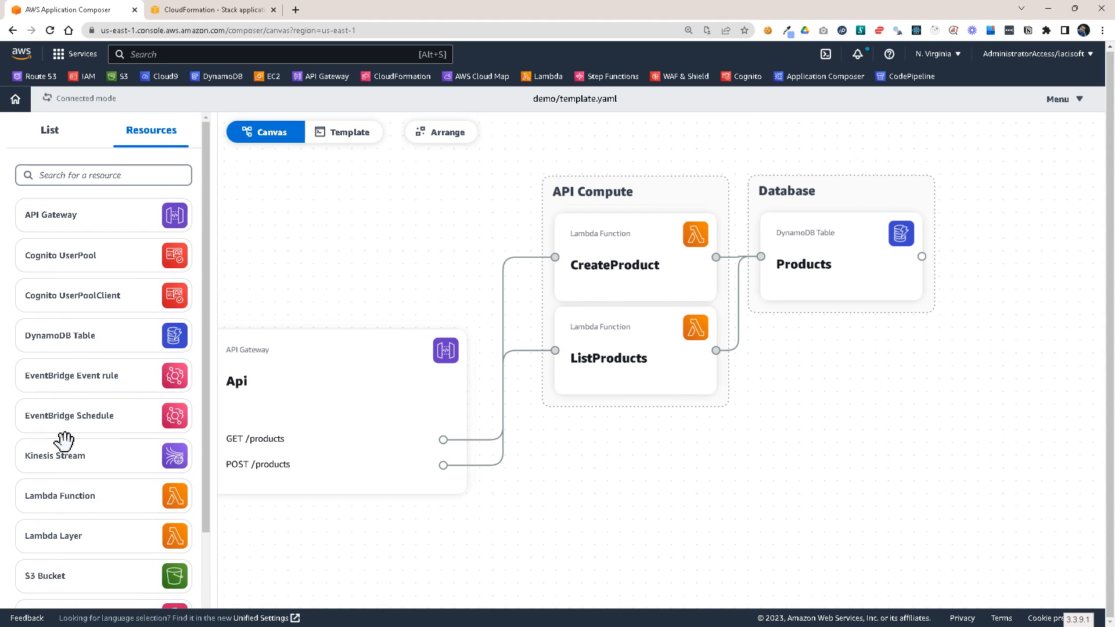
# - Switch to Visual Studio Code and insert a blank line at resource level directly below the Products table definition in template.yaml
pyautogui.scroll(-2, 87, 449)
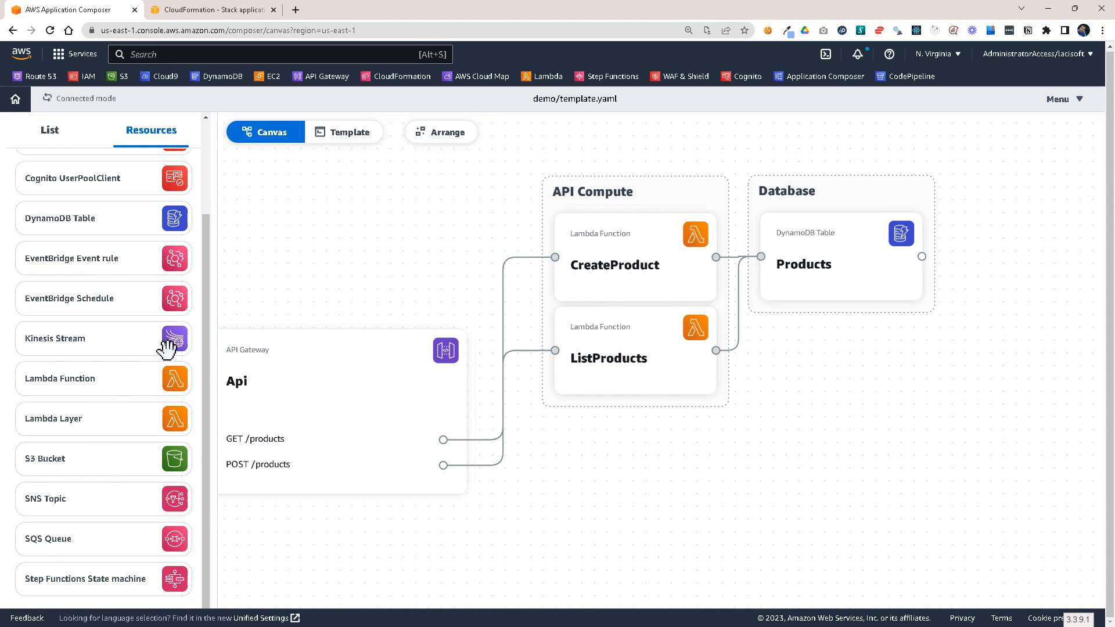
pyautogui.scroll(2, 130, 379)
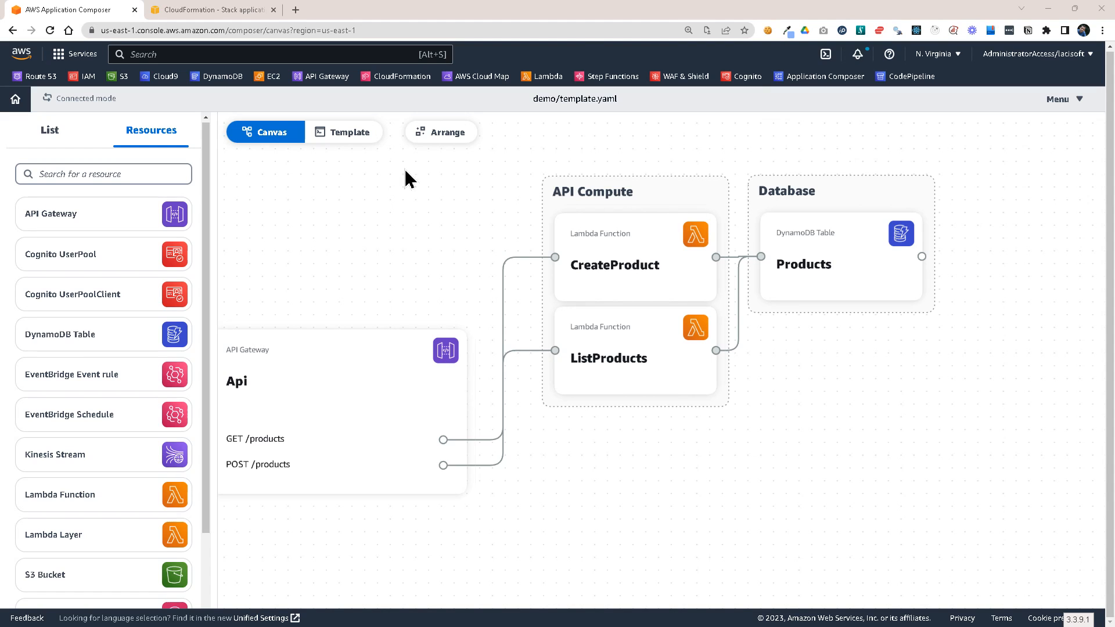
pyautogui.hotkey('alt', 'Tab')
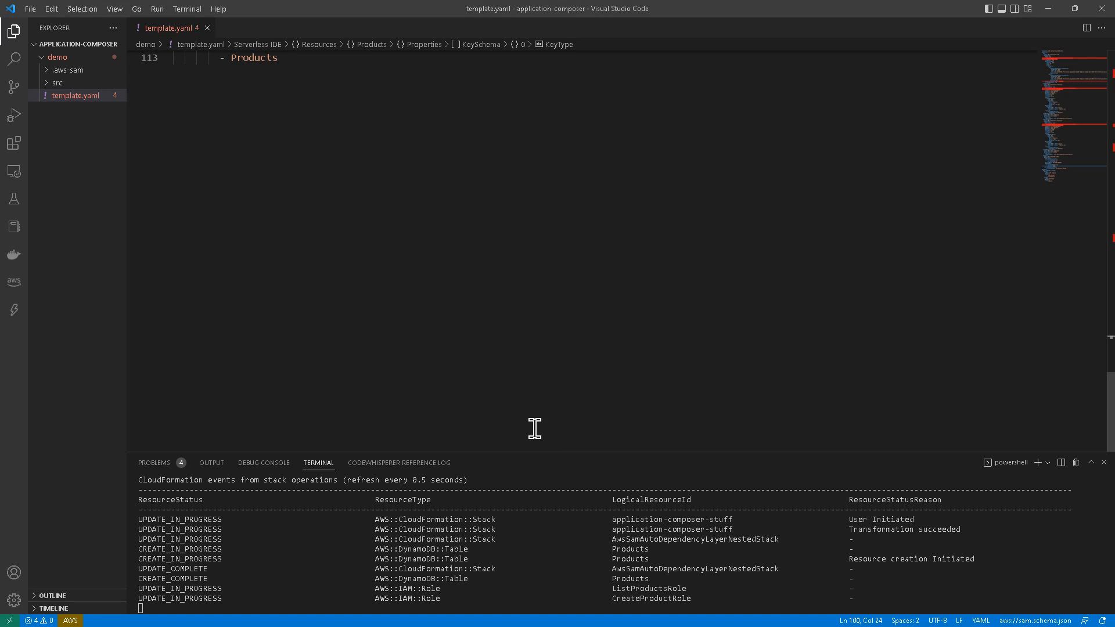
pyautogui.scroll(8, 343, 279)
pyautogui.click(424, 252)
pyautogui.scroll(1, 493, 290)
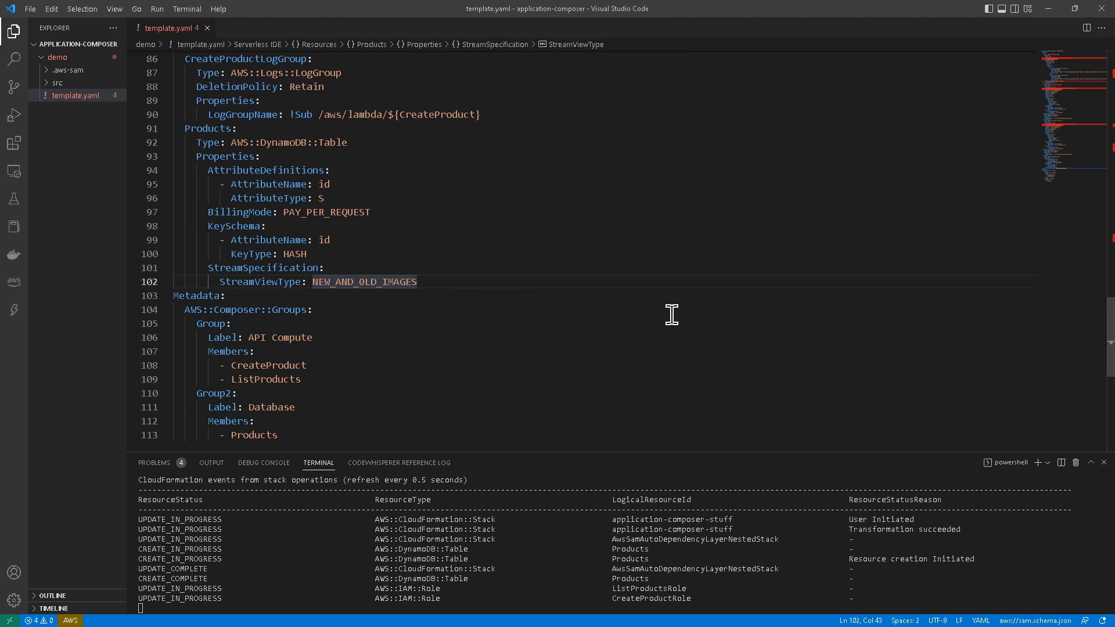
pyautogui.press('Return')
pyautogui.press('Left')
pyautogui.press('Left')
pyautogui.press('Left')
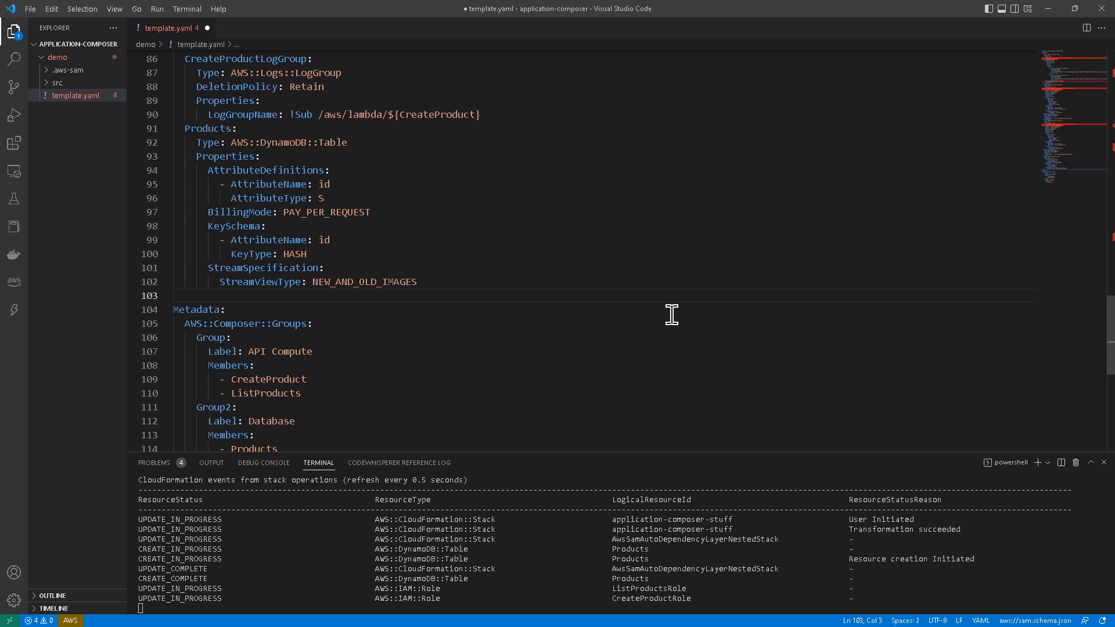
pyautogui.scroll(3, 672, 315)
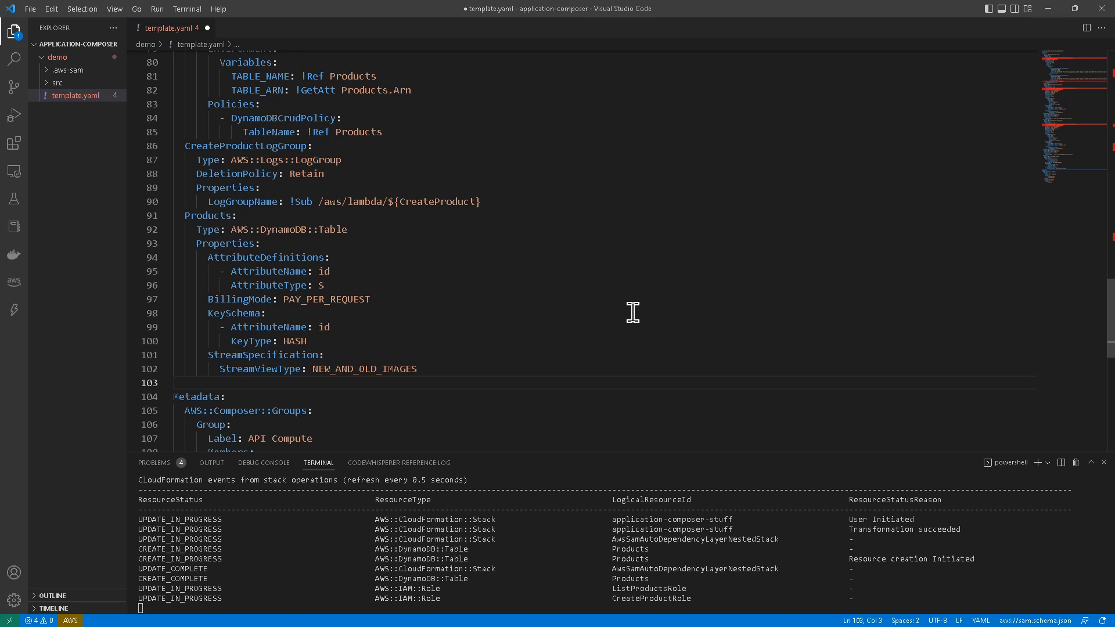
pyautogui.scroll(-3, 548, 316)
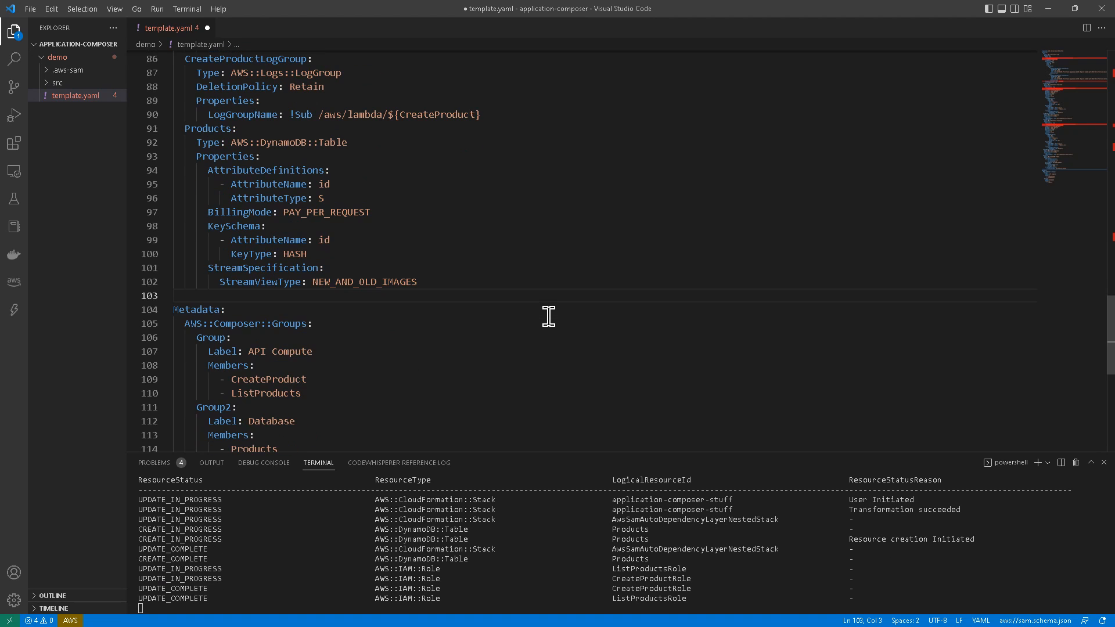
# - Paste the MyDB resource of type AWS::RDS::DBInstance, including its master user password, indent its body under MyDB, and save template.yaml
pyautogui.hotkey('ctrl', 'v')
pyautogui.scroll(-3, 436, 262)
pyautogui.moveTo(180, 205); pyautogui.dragTo(484, 347)
pyautogui.press('Tab')
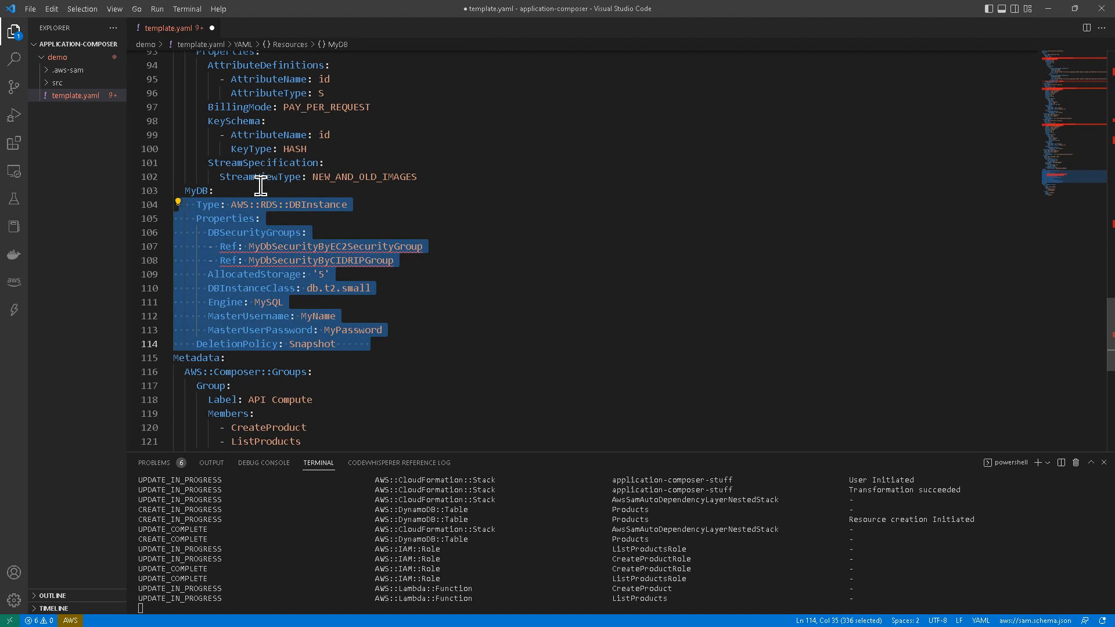
pyautogui.click(261, 190)
pyautogui.hotkey('ctrl', 's')
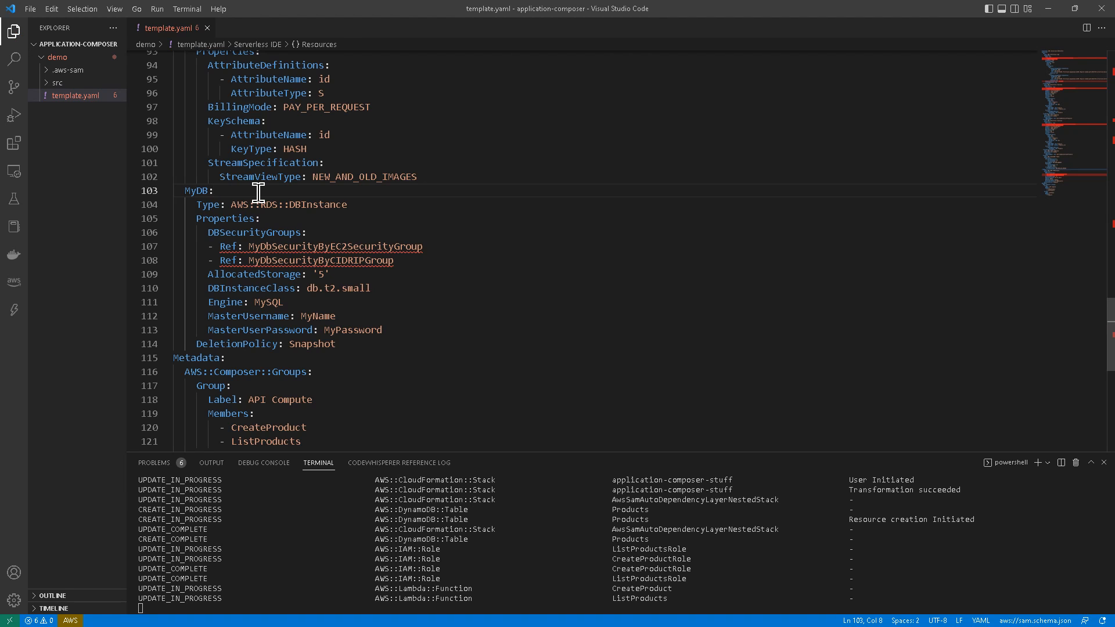
# - Switch back to Application Composer and place the MyDB card in the free space above the Api card
pyautogui.hotkey('alt', 'Tab')
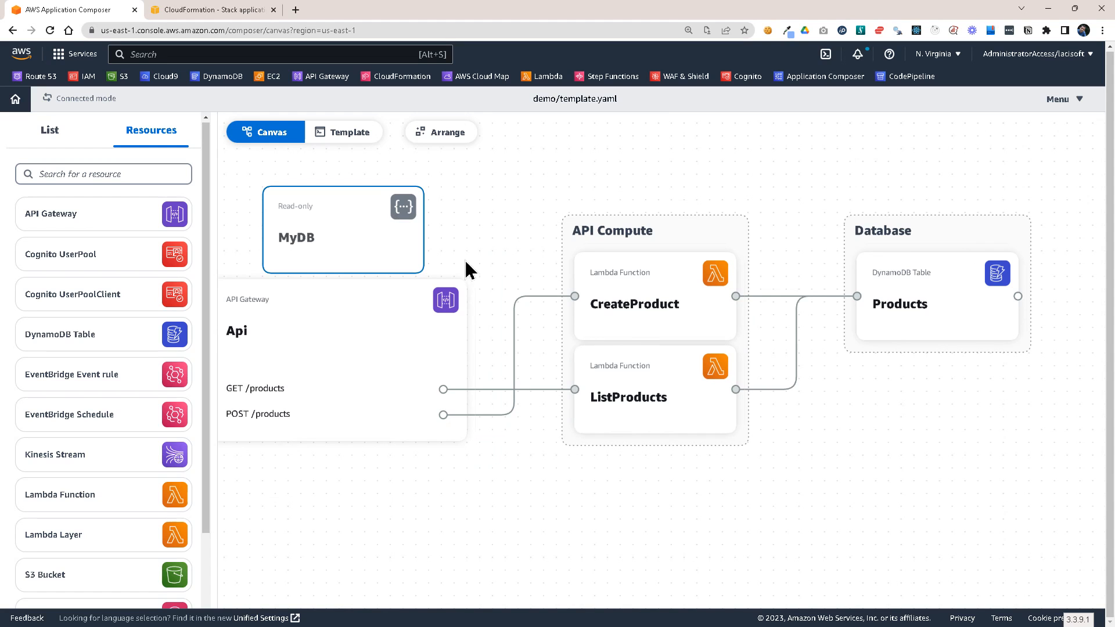
pyautogui.moveTo(506, 166); pyautogui.dragTo(634, 186)
pyautogui.click(474, 214)
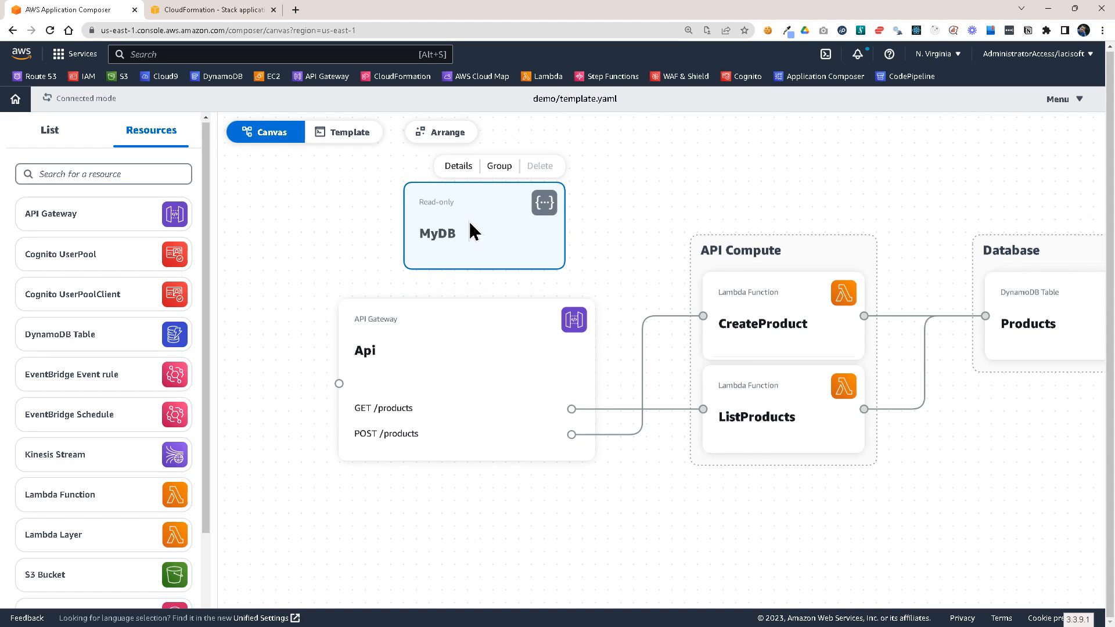
pyautogui.moveTo(354, 217); pyautogui.dragTo(314, 252)
pyautogui.click(395, 270)
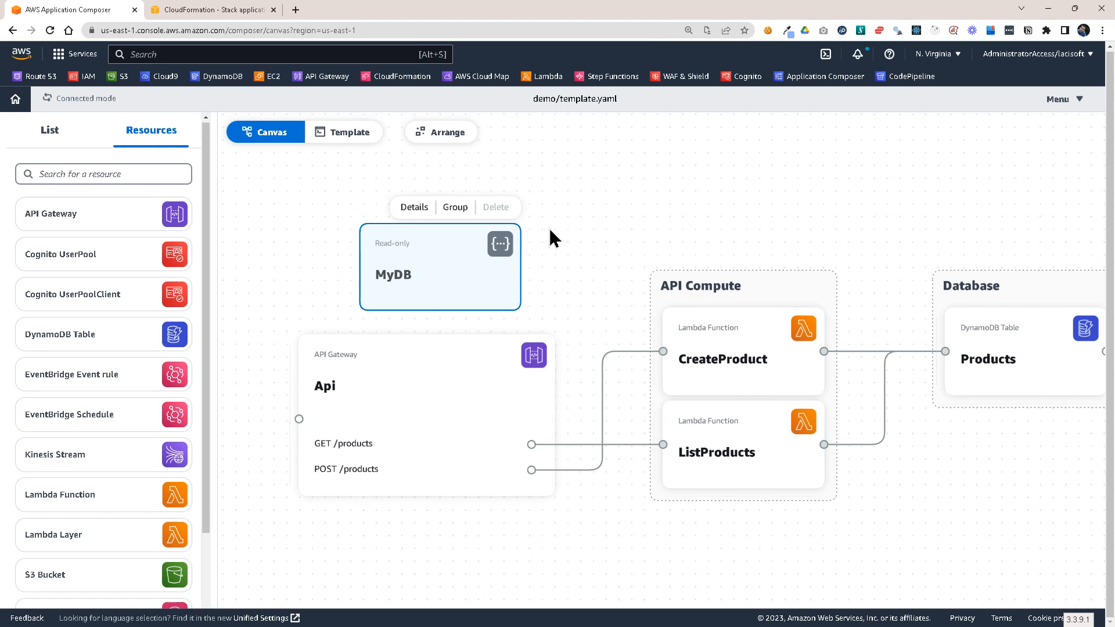
# - Open the details of MyDB and read its resource notice and template code
pyautogui.doubleClick(452, 262)
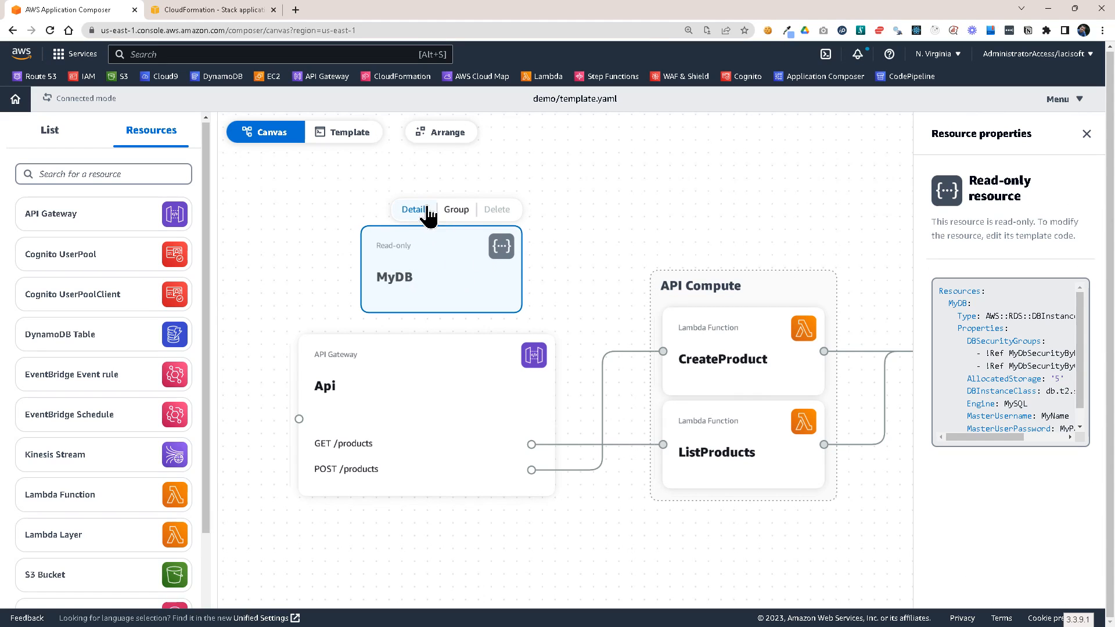
pyautogui.scroll(-1, 1014, 360)
pyautogui.moveTo(976, 438)
pyautogui.mouseDown()
pyautogui.moveTo(1022, 438)
pyautogui.moveTo(972, 437)
pyautogui.mouseUp()
pyautogui.scroll(1, 991, 409)
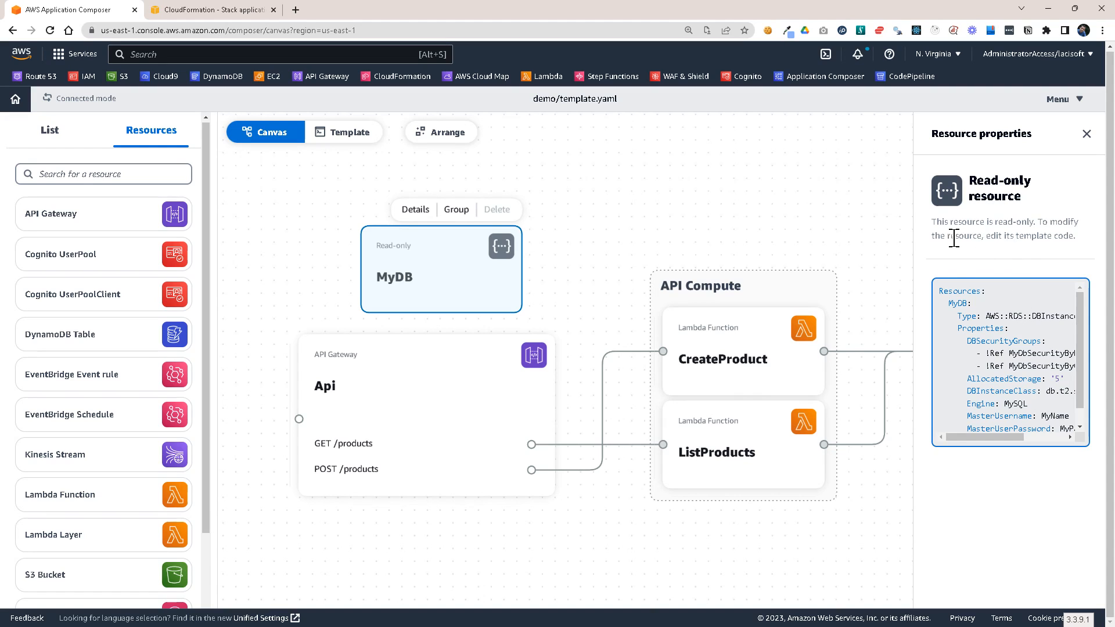
pyautogui.moveTo(991, 237); pyautogui.dragTo(1080, 243)
pyautogui.click(944, 328)
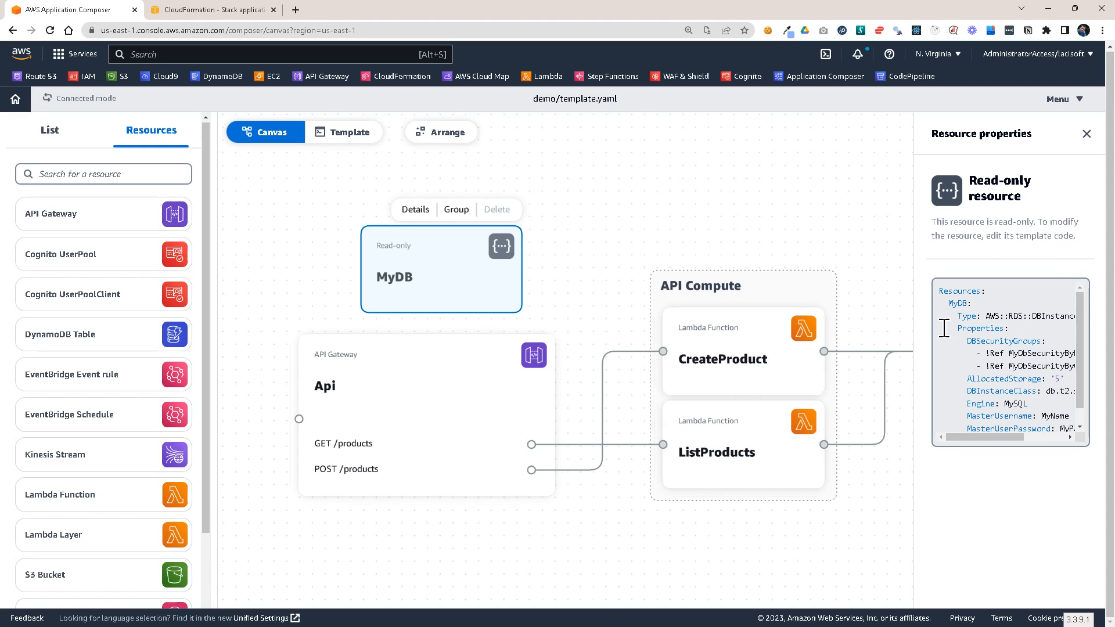
# - Close the resource properties and move the MyDB card into the Database group with the Products table
pyautogui.moveTo(442, 263); pyautogui.dragTo(439, 245)
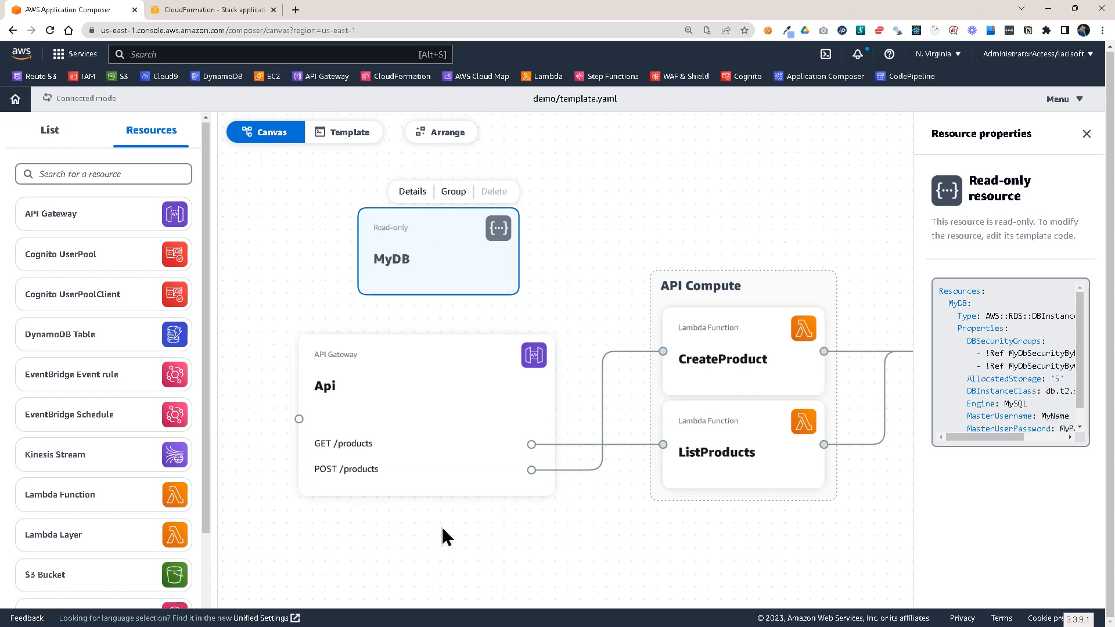
pyautogui.click(804, 215)
pyautogui.moveTo(805, 207); pyautogui.dragTo(640, 249)
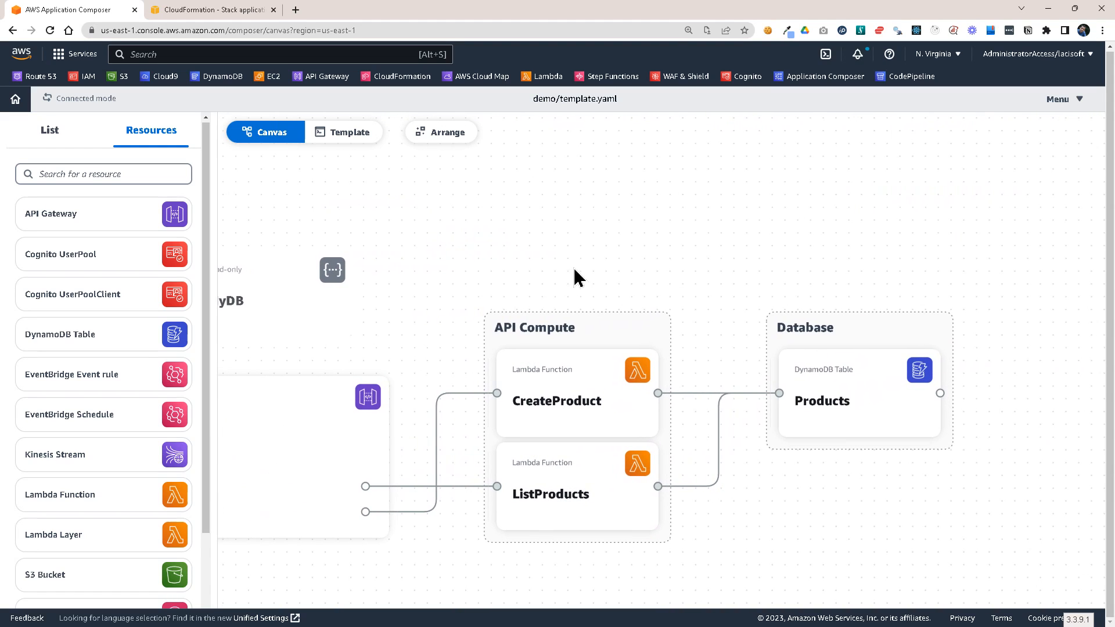
pyautogui.moveTo(283, 299); pyautogui.dragTo(831, 430)
pyautogui.moveTo(693, 259); pyautogui.dragTo(518, 233)
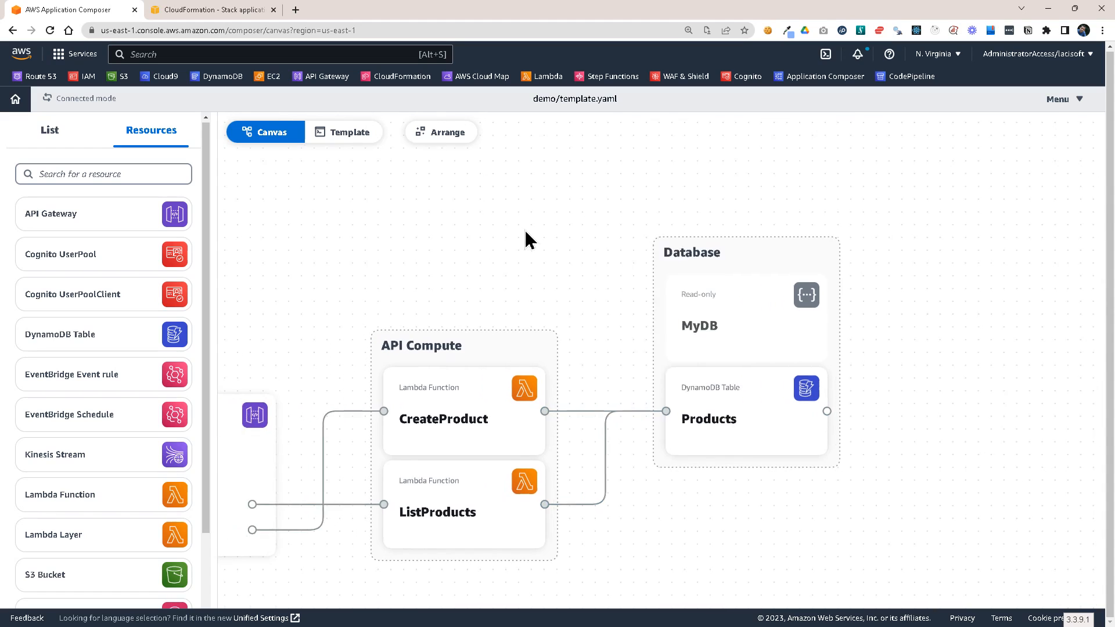
pyautogui.moveTo(573, 403); pyautogui.dragTo(621, 365)
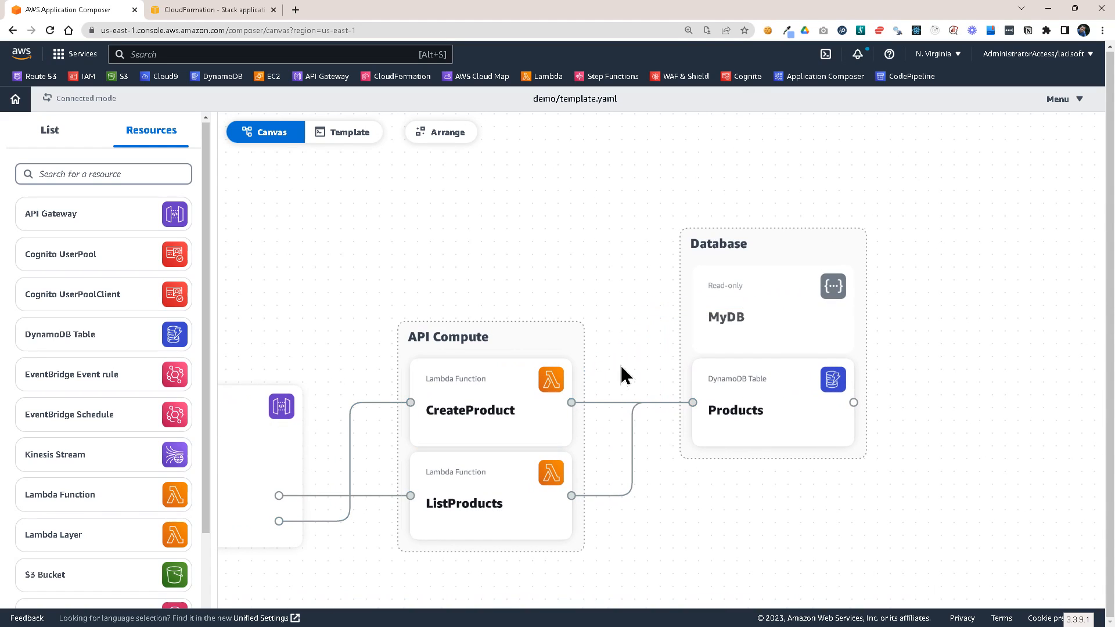
pyautogui.click(727, 318)
pyautogui.click(565, 248)
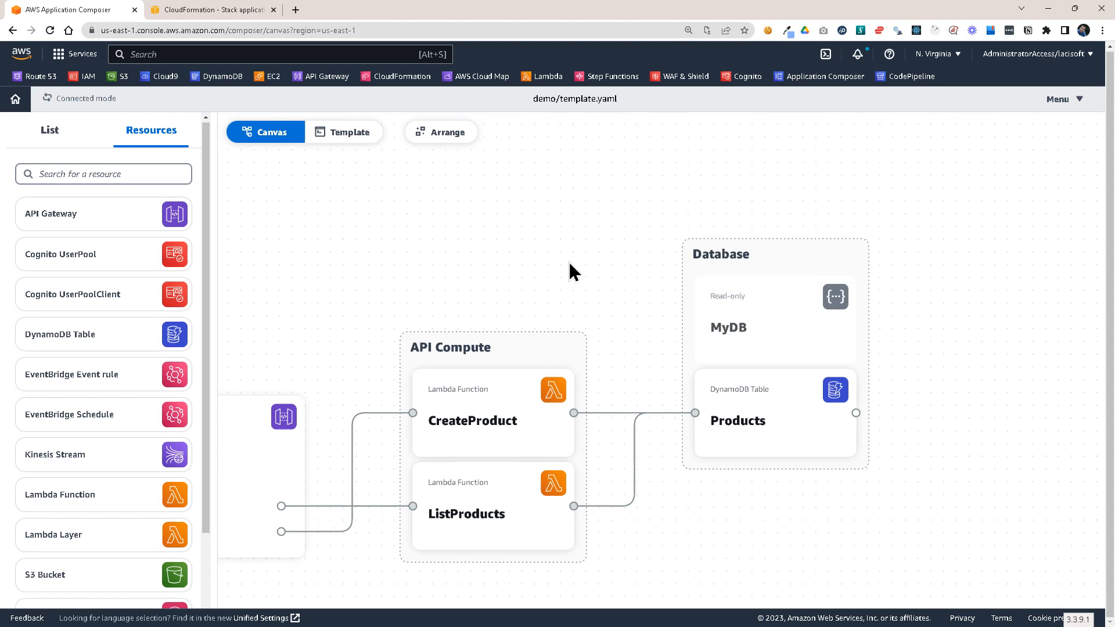
pyautogui.moveTo(472, 270); pyautogui.dragTo(655, 203)
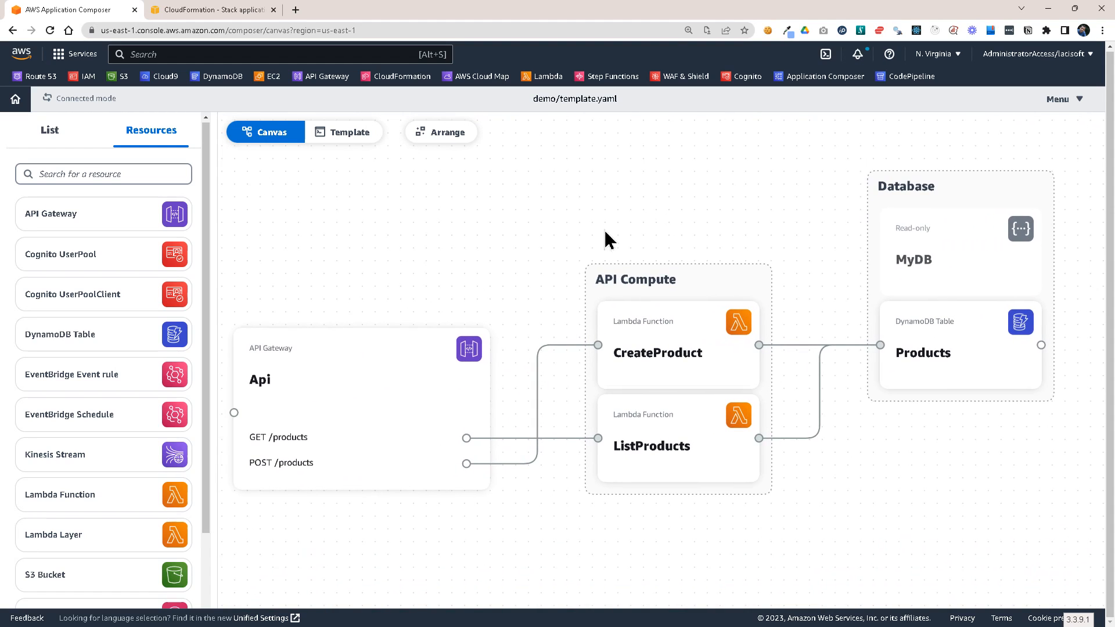
pyautogui.moveTo(376, 290); pyautogui.dragTo(395, 199)
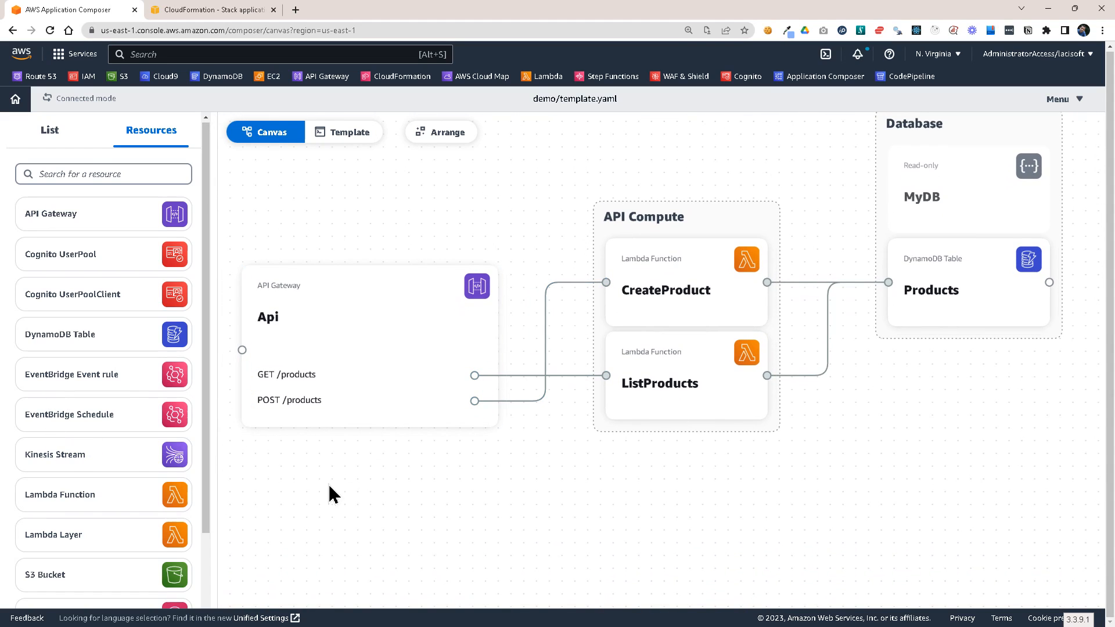
# - Add an SNS Topic resource to the canvas and place it above the API Compute group
pyautogui.scroll(-3, 145, 470)
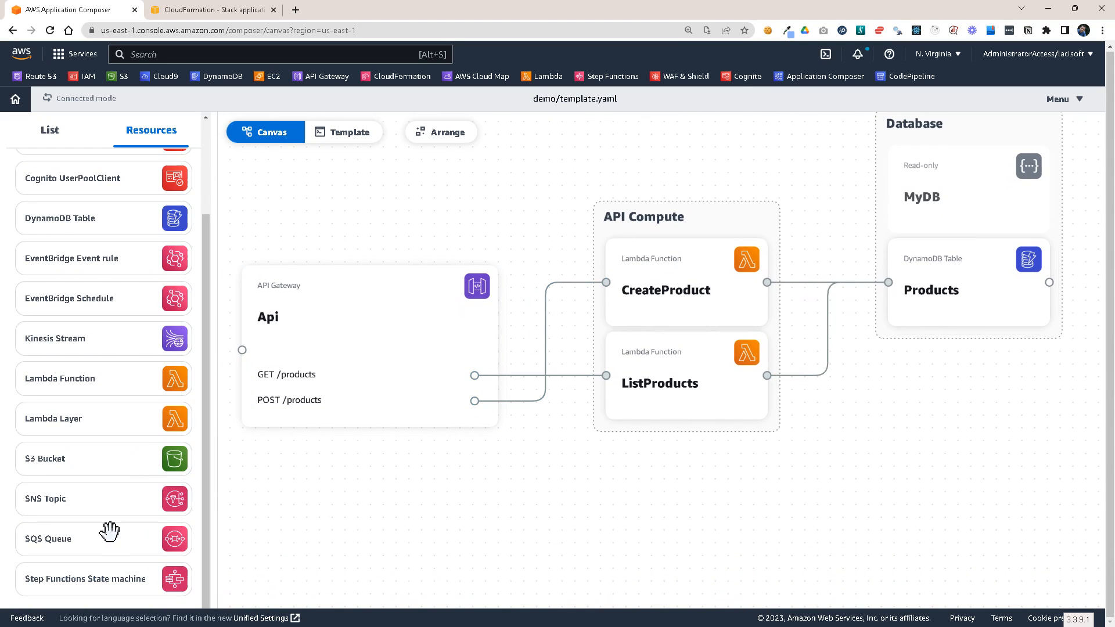
pyautogui.moveTo(68, 500); pyautogui.dragTo(647, 225)
pyautogui.click(523, 235)
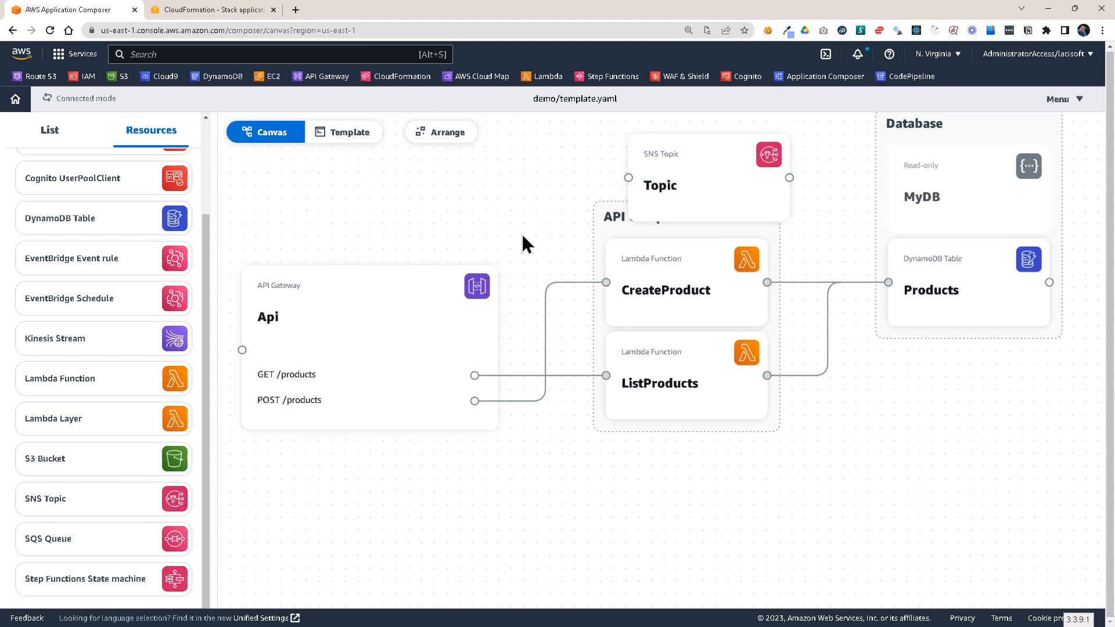
pyautogui.click(605, 278)
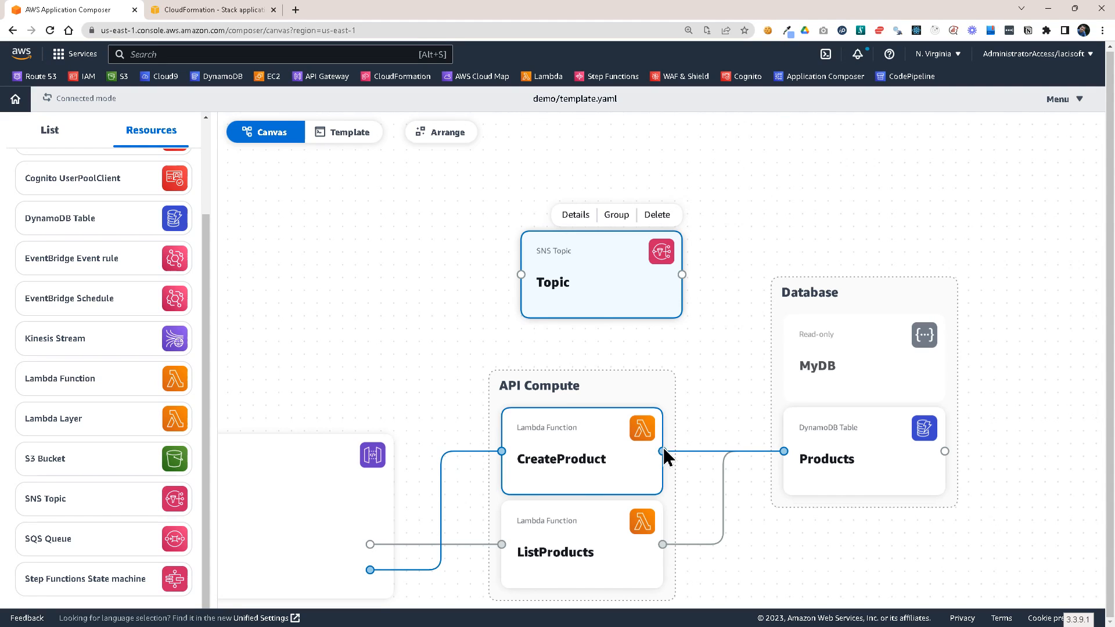
# - Connect the CreateProduct function to the SNS topic and move the topic above the Database group
pyautogui.moveTo(664, 449); pyautogui.dragTo(521, 273)
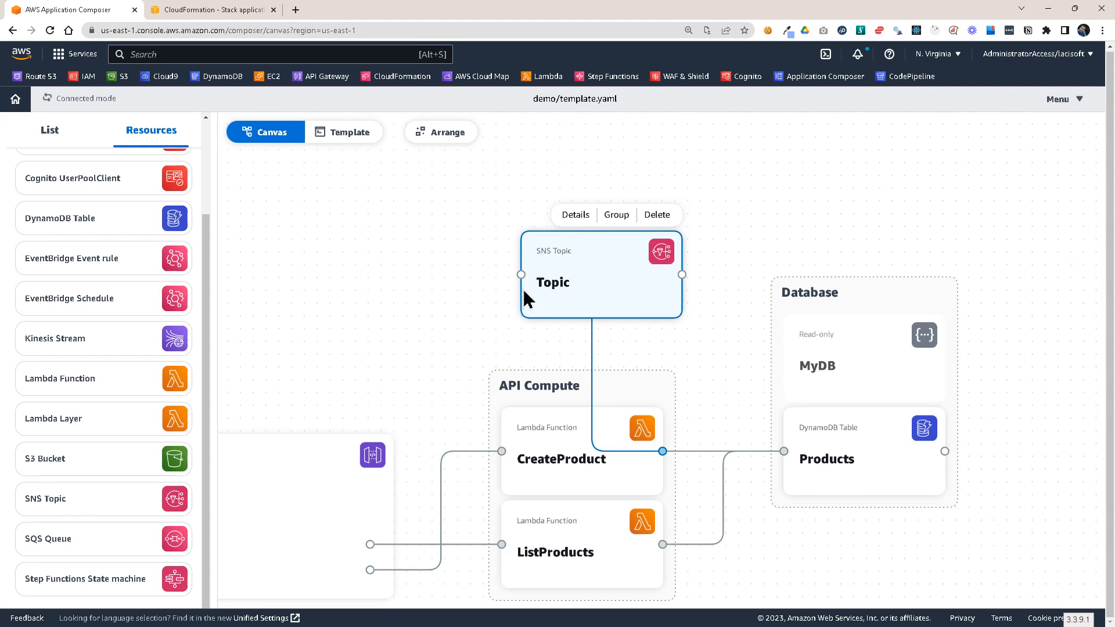
pyautogui.moveTo(608, 298); pyautogui.dragTo(796, 226)
pyautogui.moveTo(555, 278); pyautogui.dragTo(421, 305)
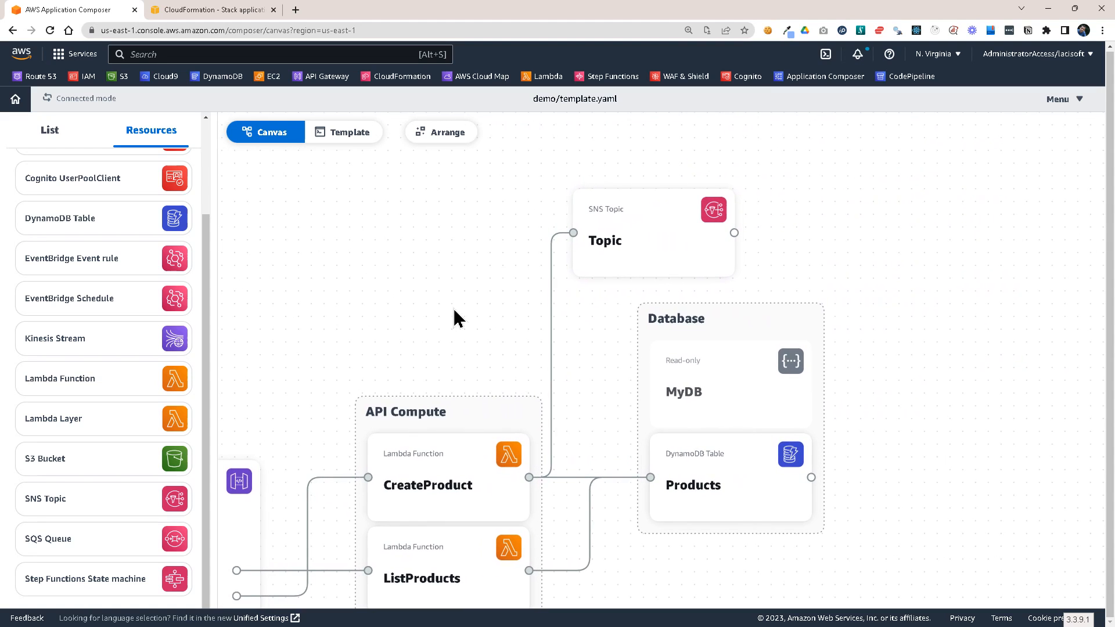
pyautogui.moveTo(642, 237); pyautogui.dragTo(651, 237)
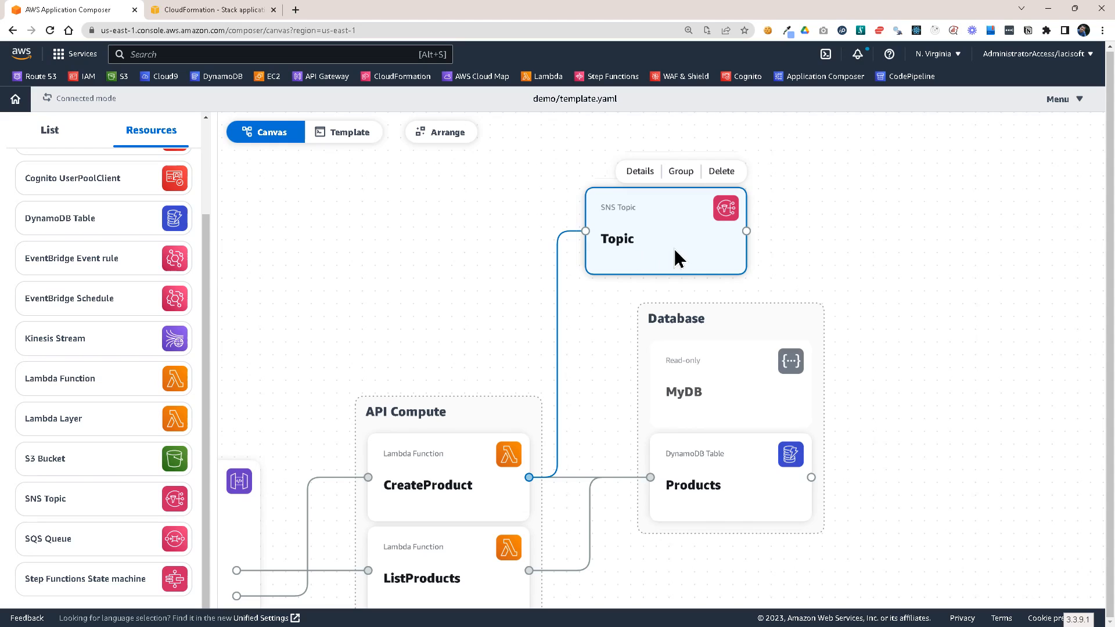
# - Set the SNS topic's logical ID to ProductNotifications and save the resource configuration
pyautogui.doubleClick(671, 242)
pyautogui.doubleClick(981, 318)
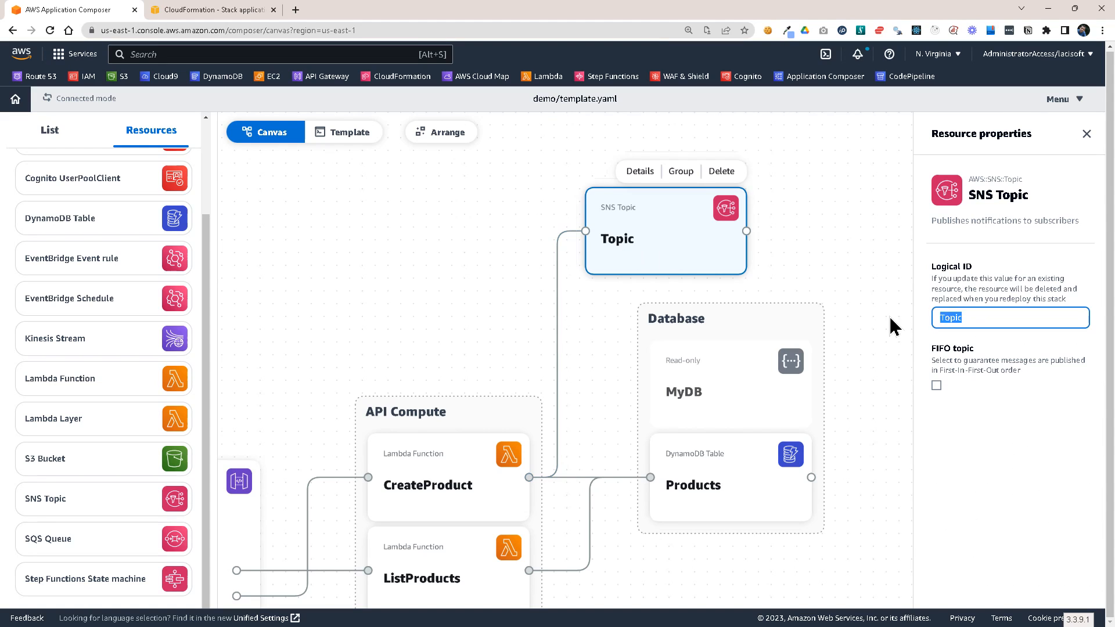
pyautogui.click(957, 324)
pyautogui.write('Prod')
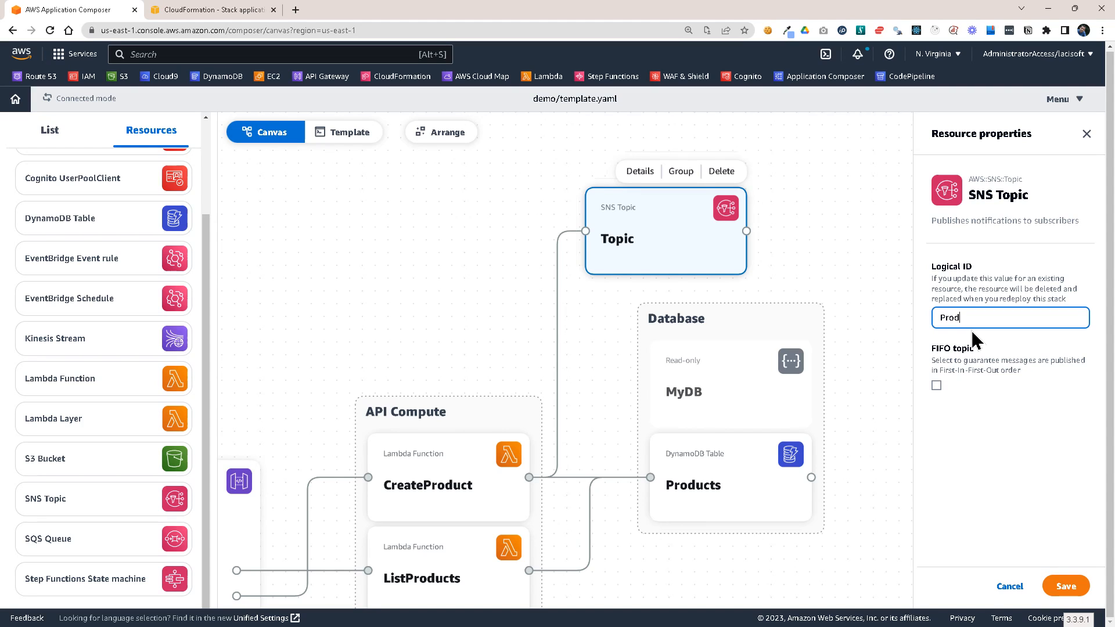
pyautogui.write('uctNotifications')
pyautogui.click(1066, 586)
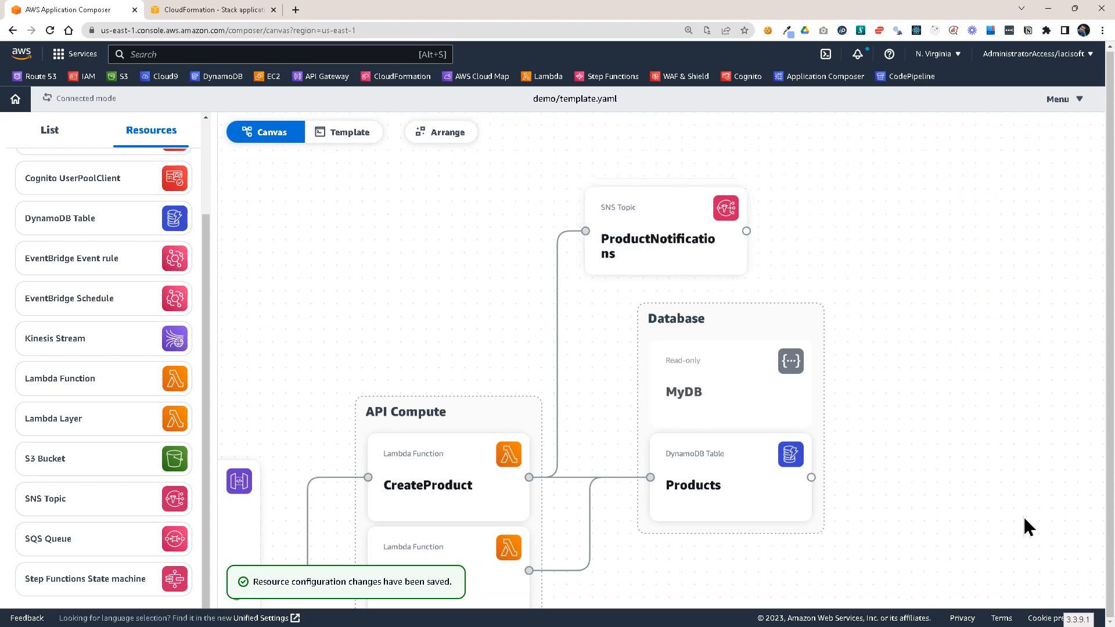
# - Review the FIFO topic option in the ProductNotifications details, then close the properties without changing it
pyautogui.click(722, 240)
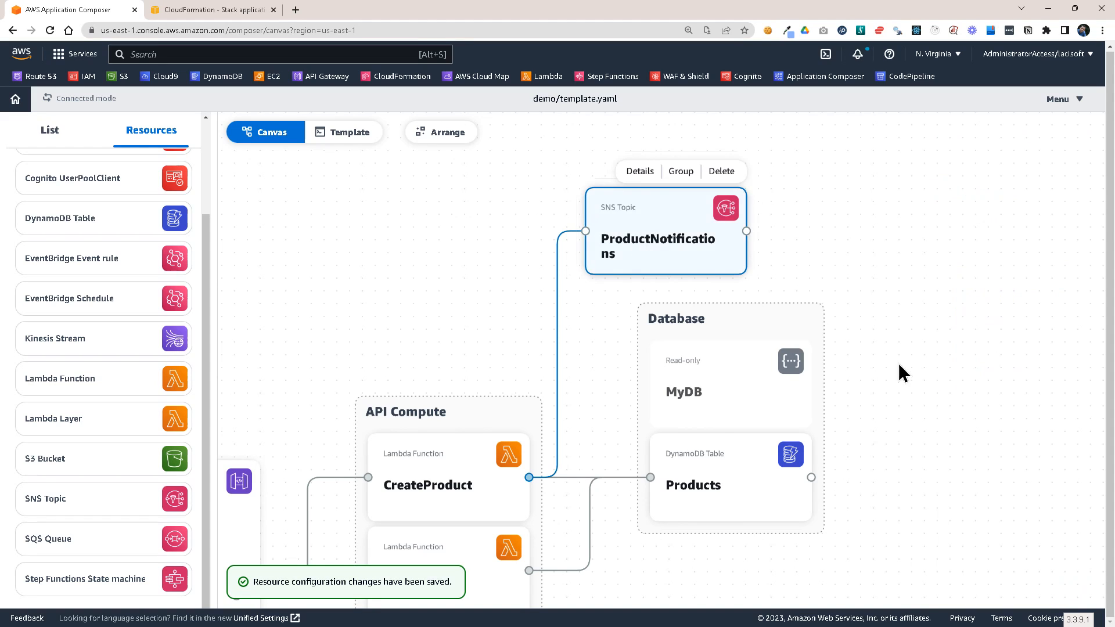
pyautogui.click(640, 171)
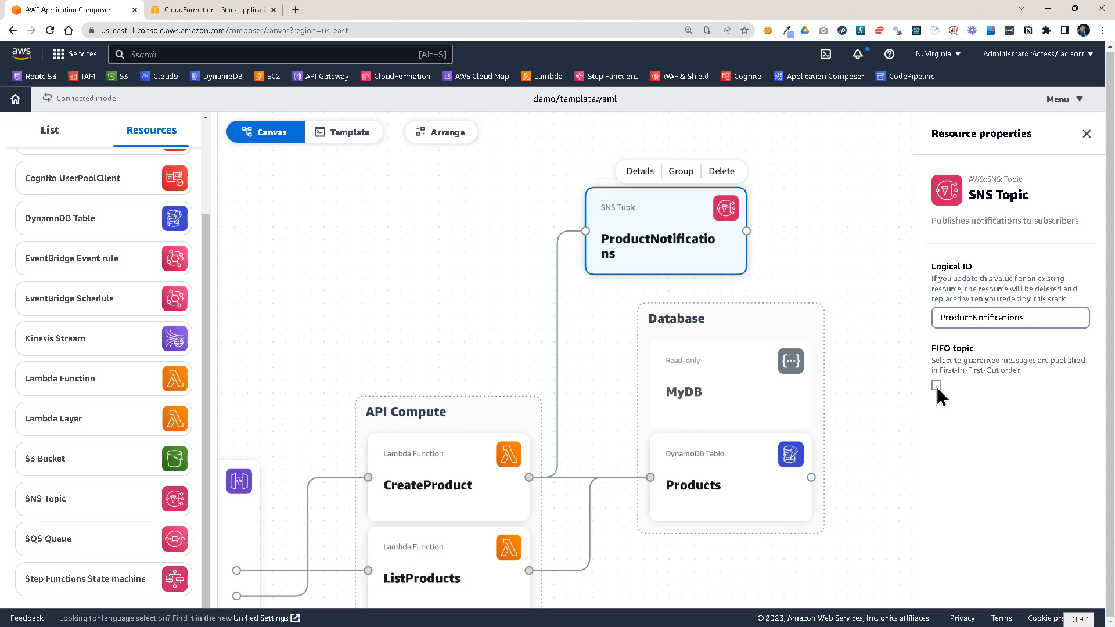
pyautogui.click(846, 264)
pyautogui.hscroll(-5, 497, 298)
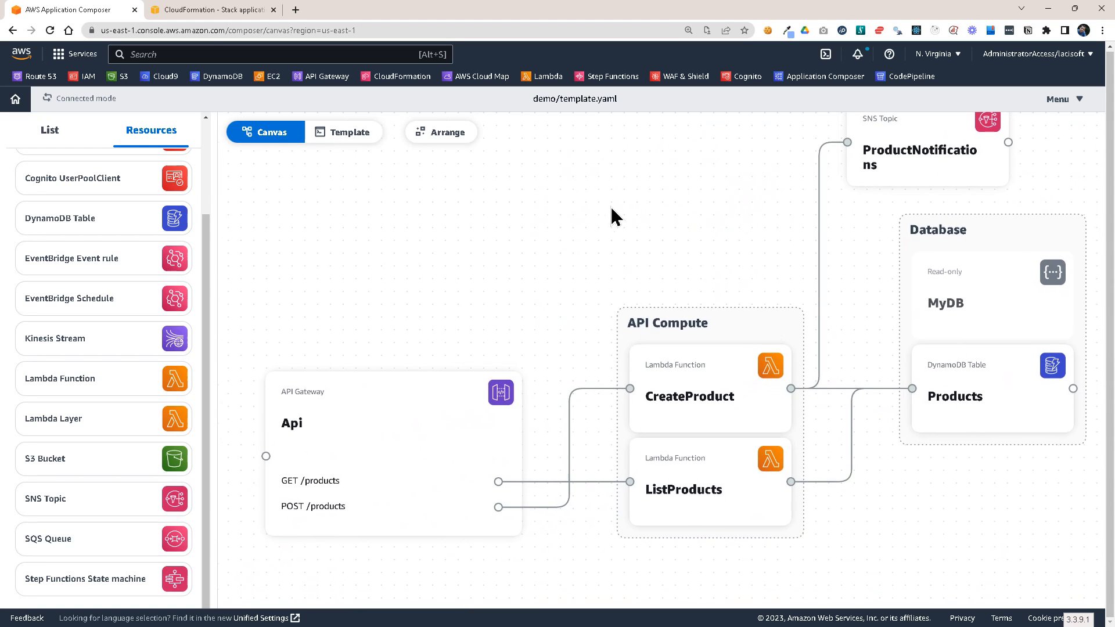
pyautogui.hscroll(-3, 404, 302)
pyautogui.moveTo(403, 314); pyautogui.dragTo(227, 363)
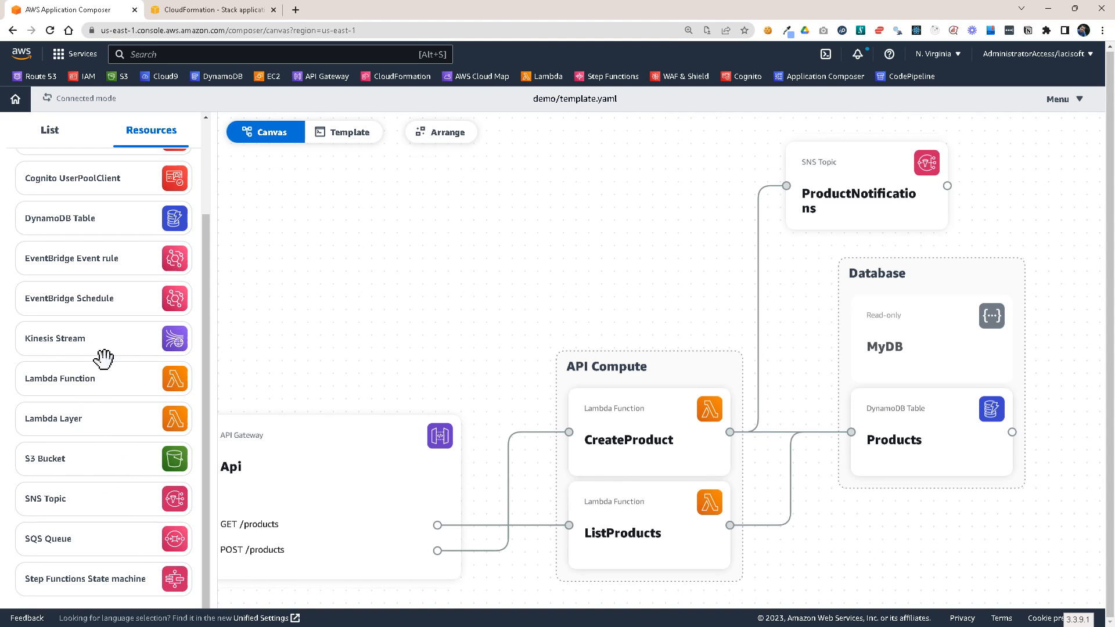
pyautogui.moveTo(603, 233); pyautogui.dragTo(478, 190)
pyautogui.moveTo(415, 241); pyautogui.dragTo(633, 219)
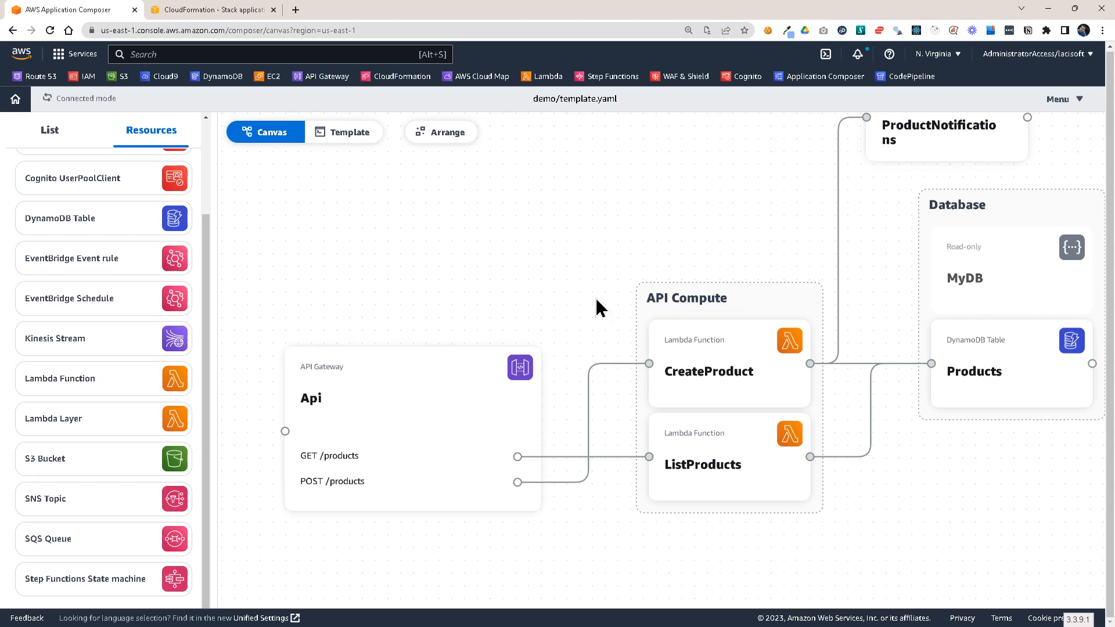
pyautogui.moveTo(687, 231); pyautogui.dragTo(381, 337)
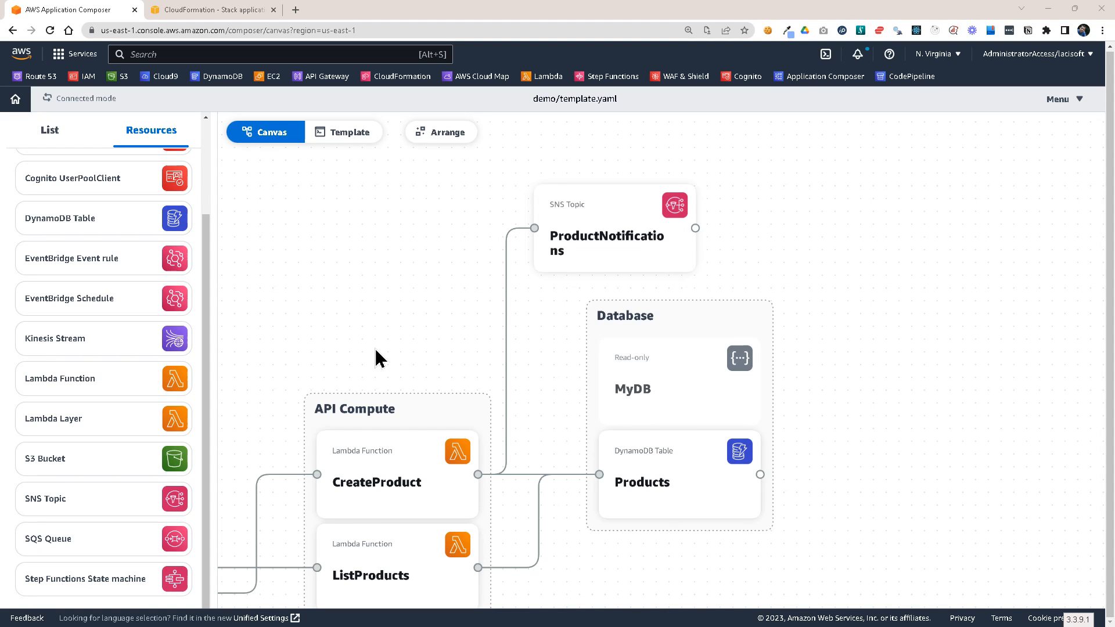
# - Switch to Visual Studio Code and review the SAM sync stack events for the Products table, roles and functions in an enlarged terminal
pyautogui.hotkey('alt', 'Tab')
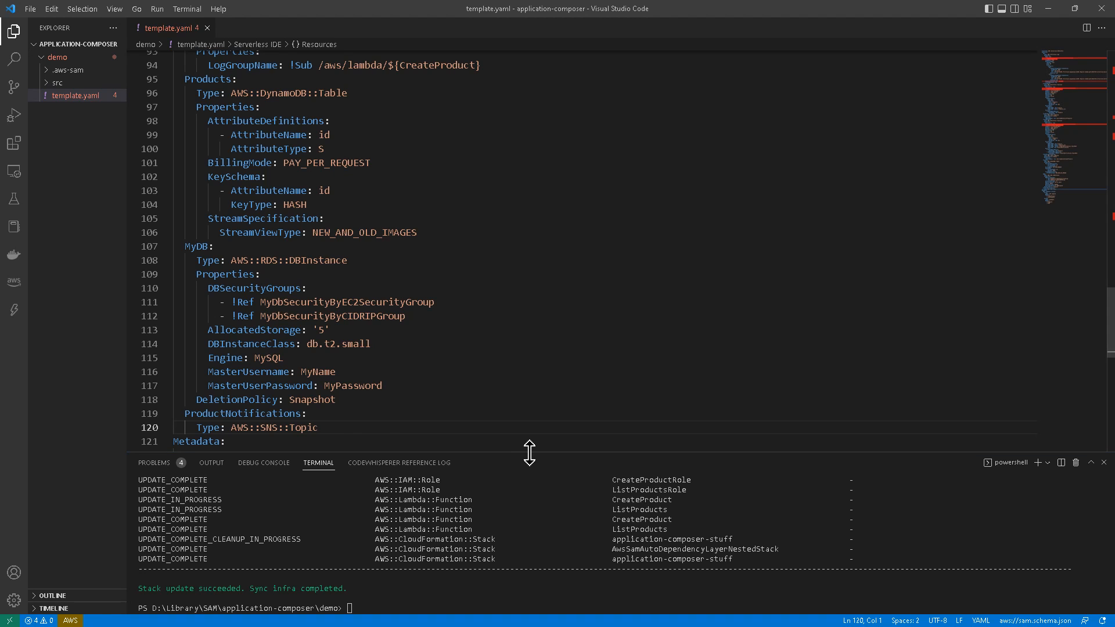
pyautogui.moveTo(530, 452); pyautogui.dragTo(535, 410)
pyautogui.scroll(2, 408, 509)
pyautogui.scroll(-1, 410, 520)
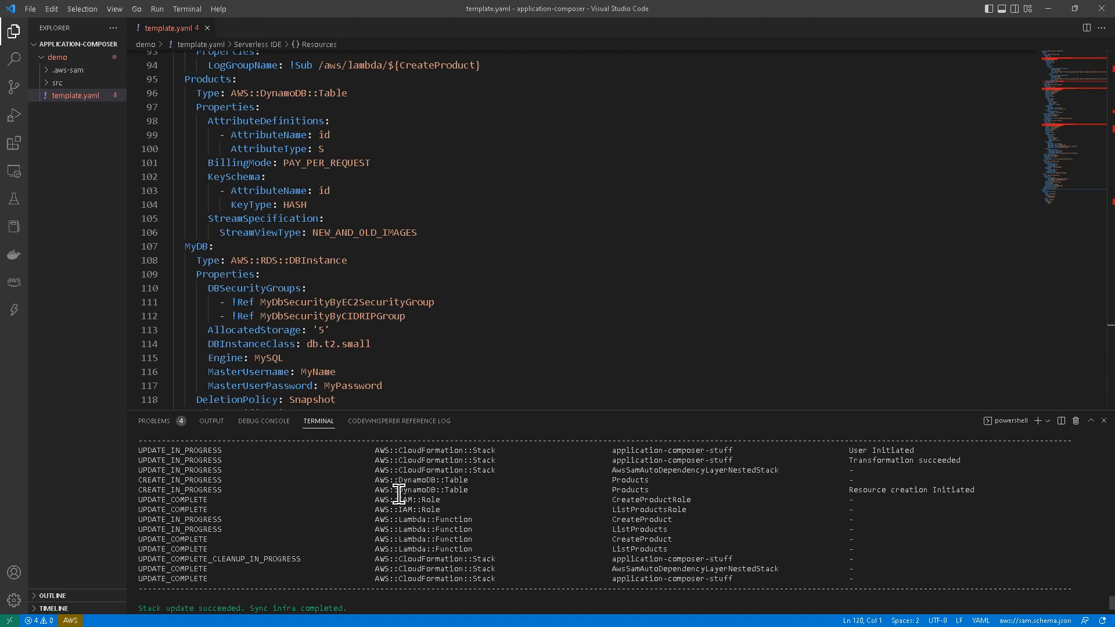
pyautogui.moveTo(152, 482); pyautogui.dragTo(681, 488)
pyautogui.moveTo(405, 500); pyautogui.dragTo(487, 530)
pyautogui.click(487, 532)
pyautogui.scroll(1, 457, 519)
pyautogui.scroll(-2, 466, 527)
# - Switch back to Application Composer and automatically arrange the resources and groups on the canvas
pyautogui.hotkey('alt', 'Tab')
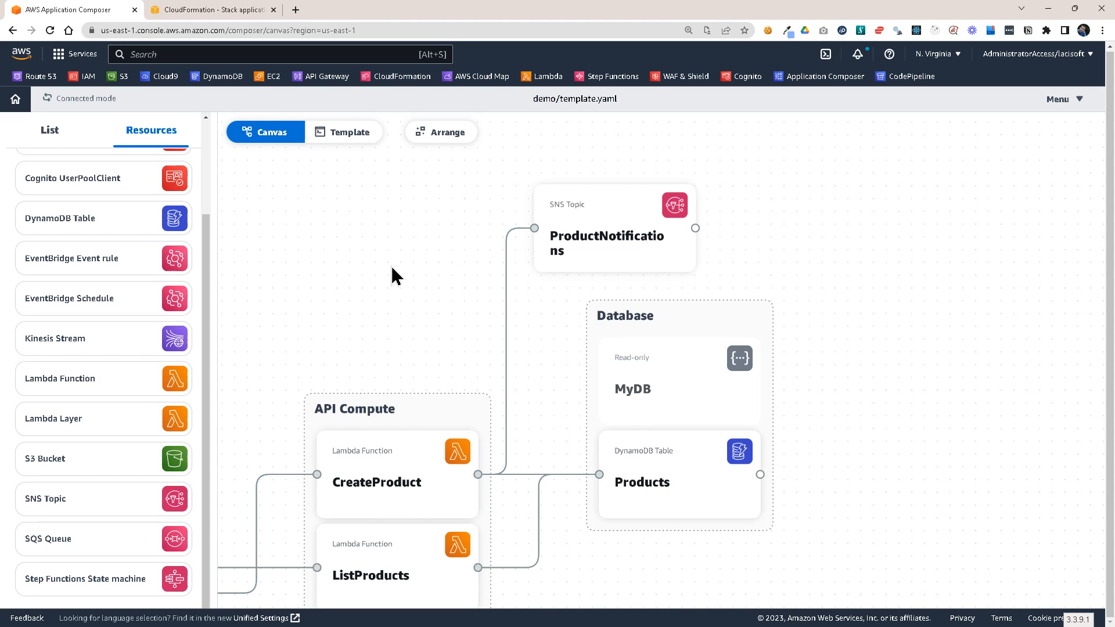
pyautogui.hscroll(-6, 556, 241)
pyautogui.scroll(-2, 556, 242)
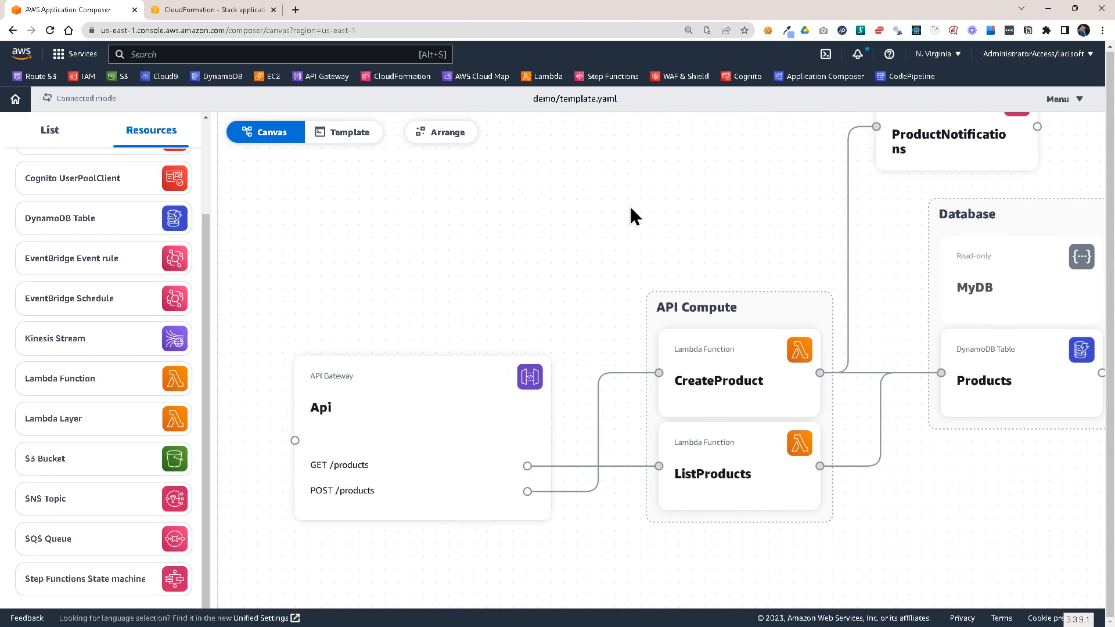
pyautogui.moveTo(631, 208); pyautogui.dragTo(487, 261)
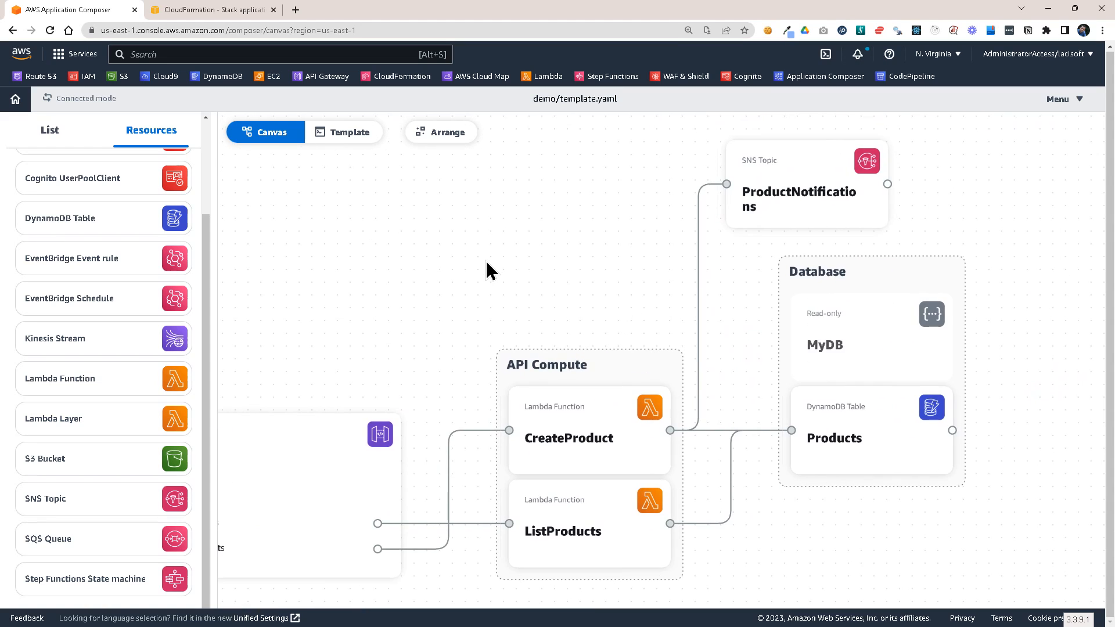
pyautogui.click(451, 139)
pyautogui.moveTo(383, 270); pyautogui.dragTo(410, 247)
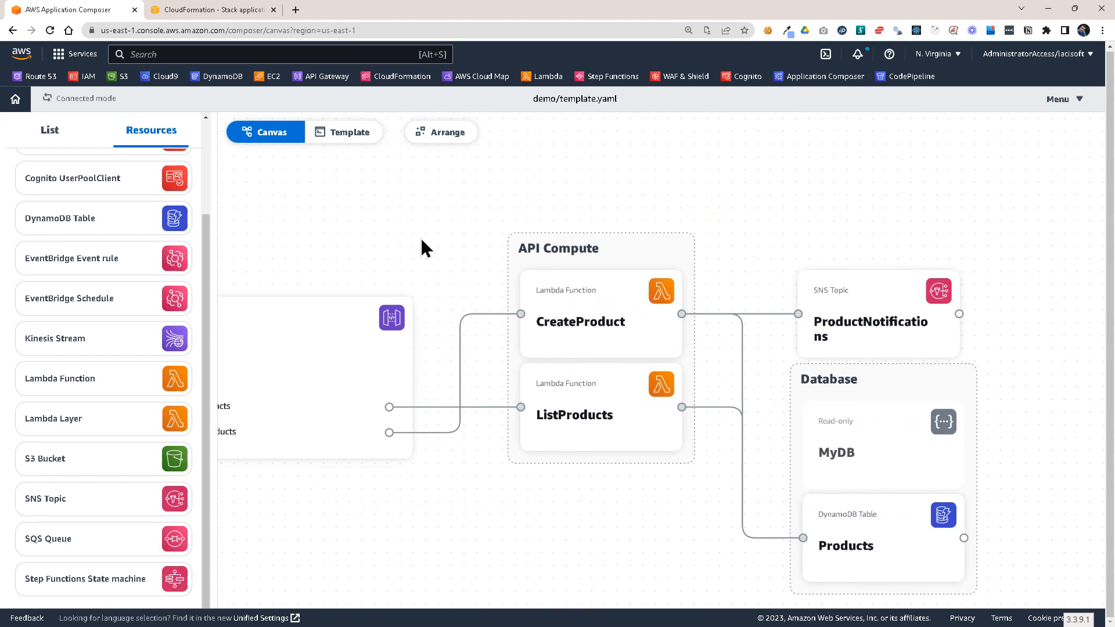
pyautogui.moveTo(347, 231); pyautogui.dragTo(423, 184)
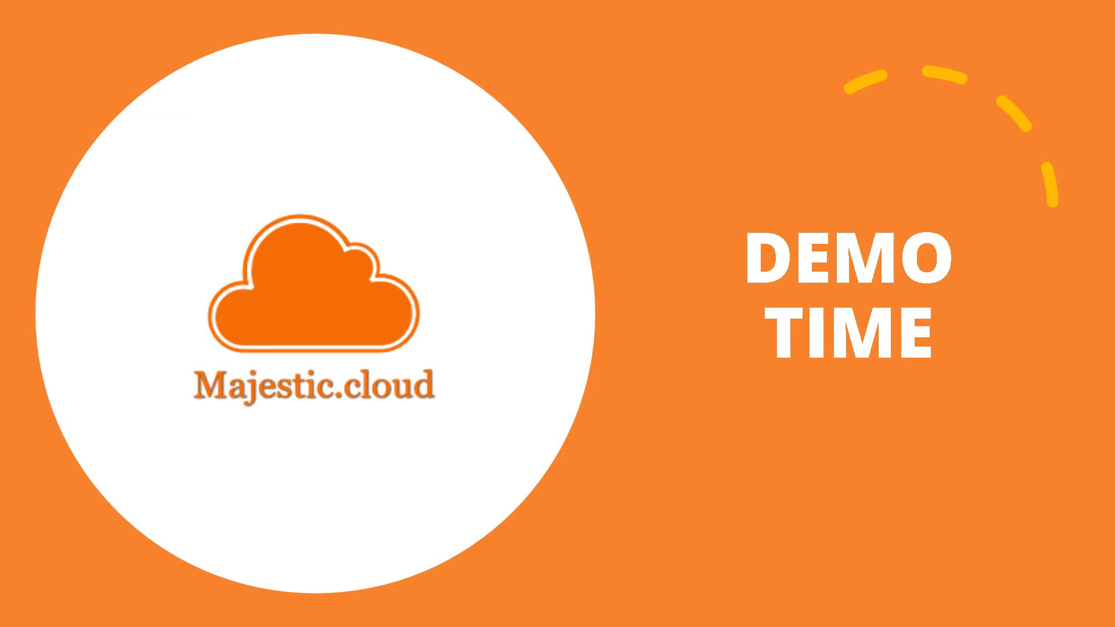
pyautogui.press('Right')
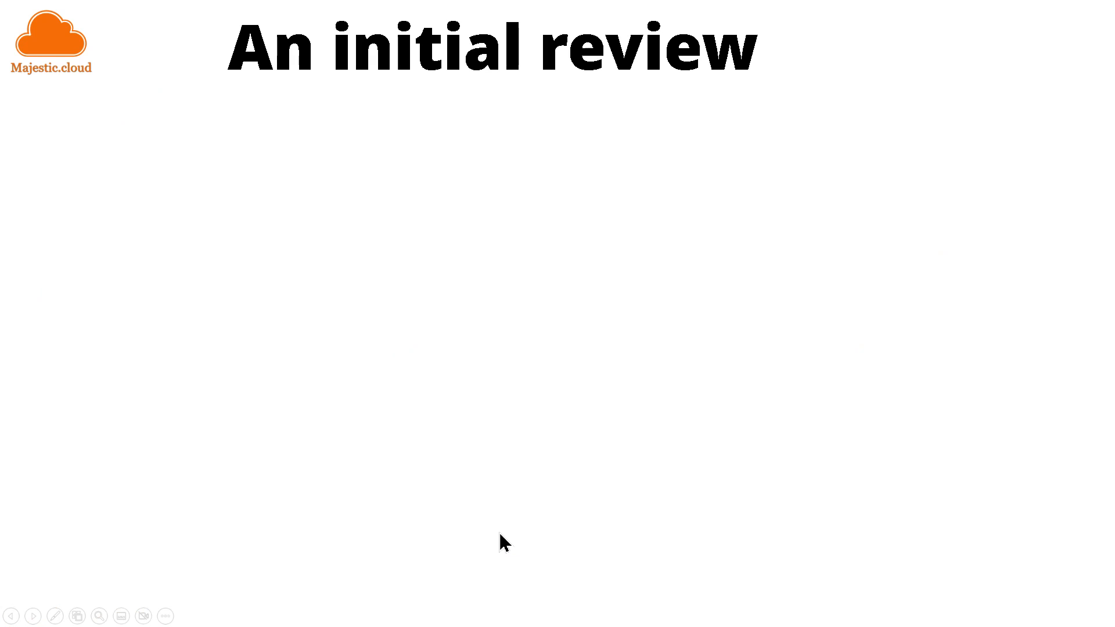
pyautogui.press('Right')
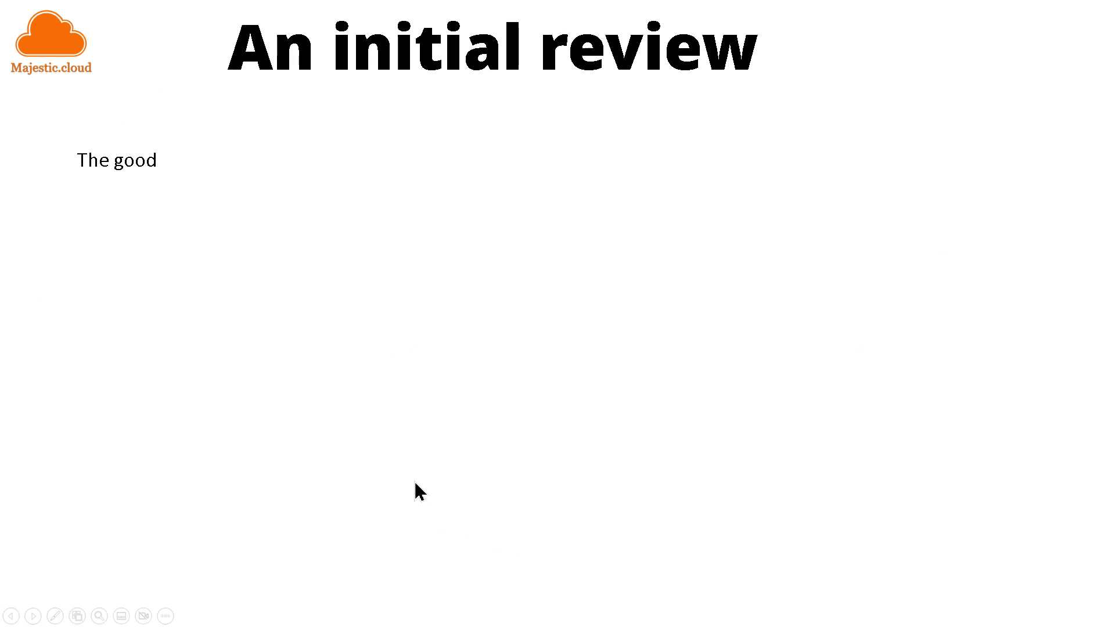
pyautogui.press('Right')
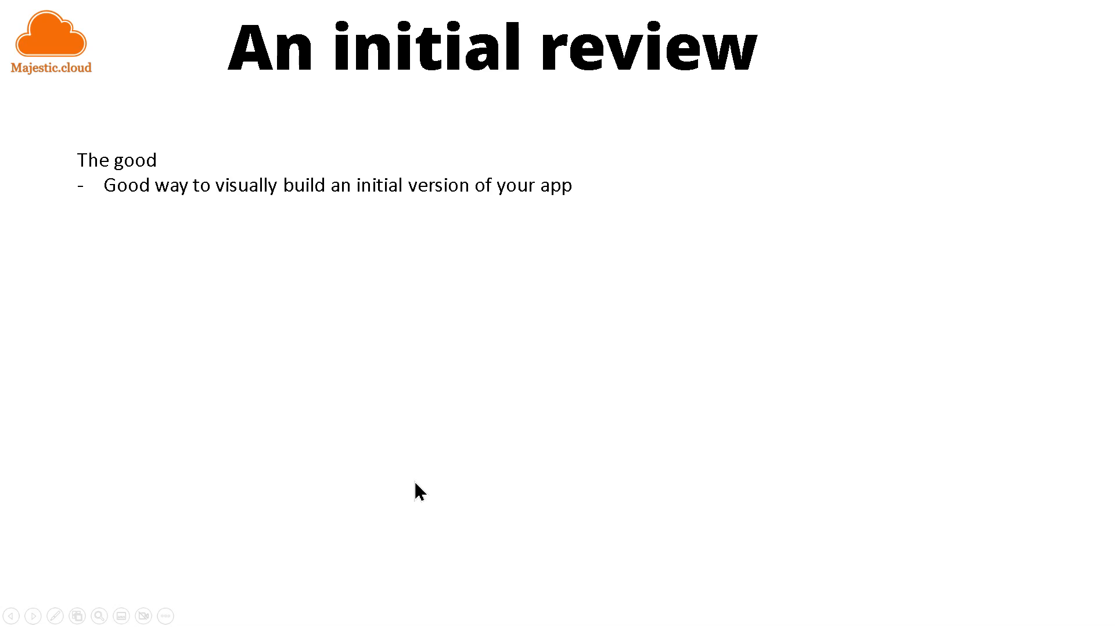